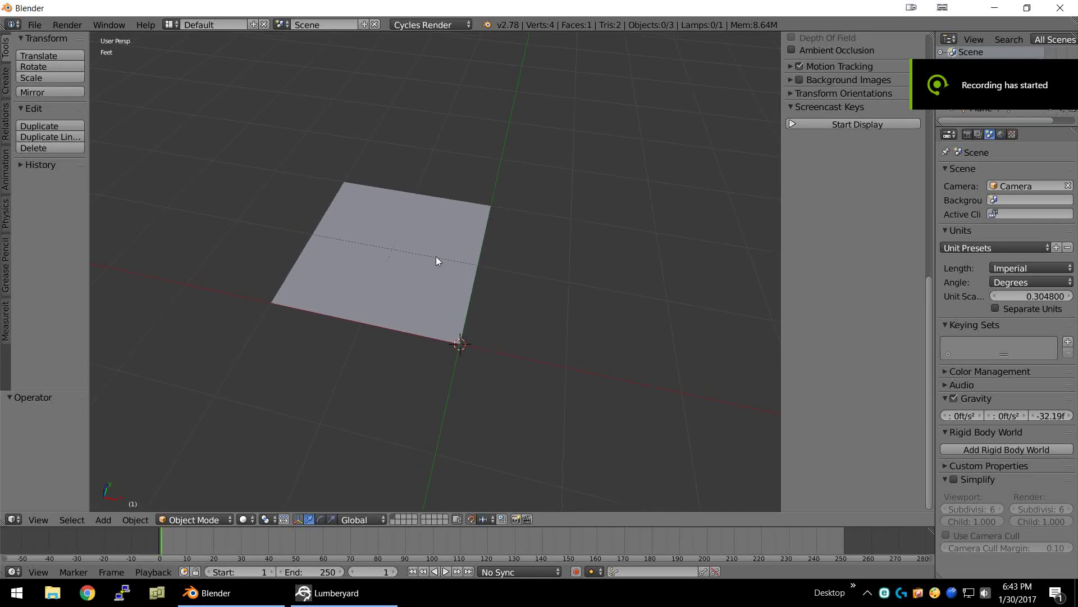
Step: Delete the starting plane and enable the BCry Exporter add-on in User Preferences
key("x")
left_click(436, 256)
left_click(39, 26)
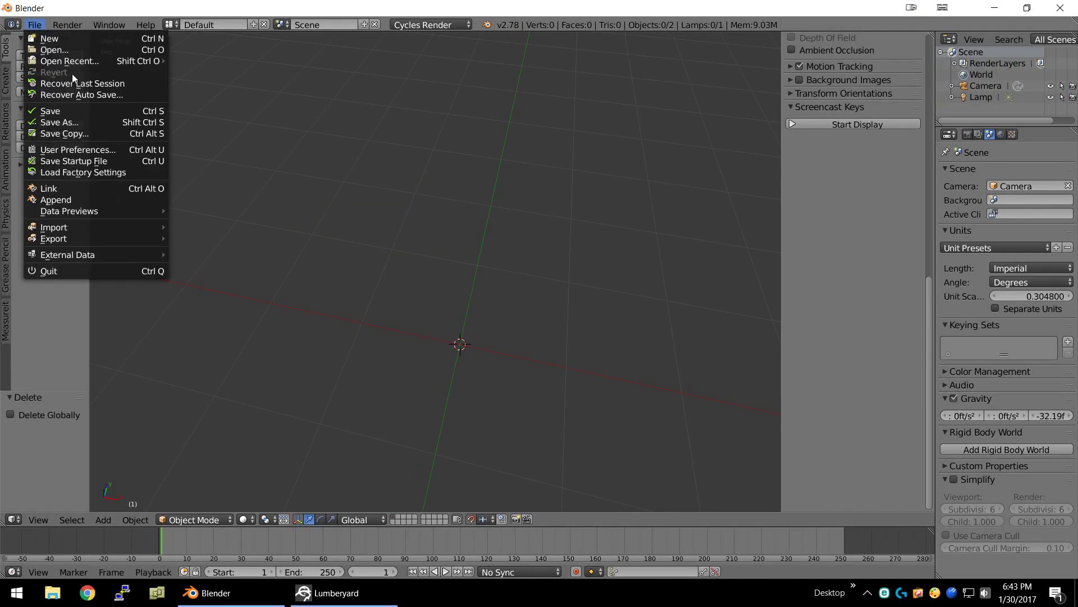
left_click(87, 147)
left_click(47, 63)
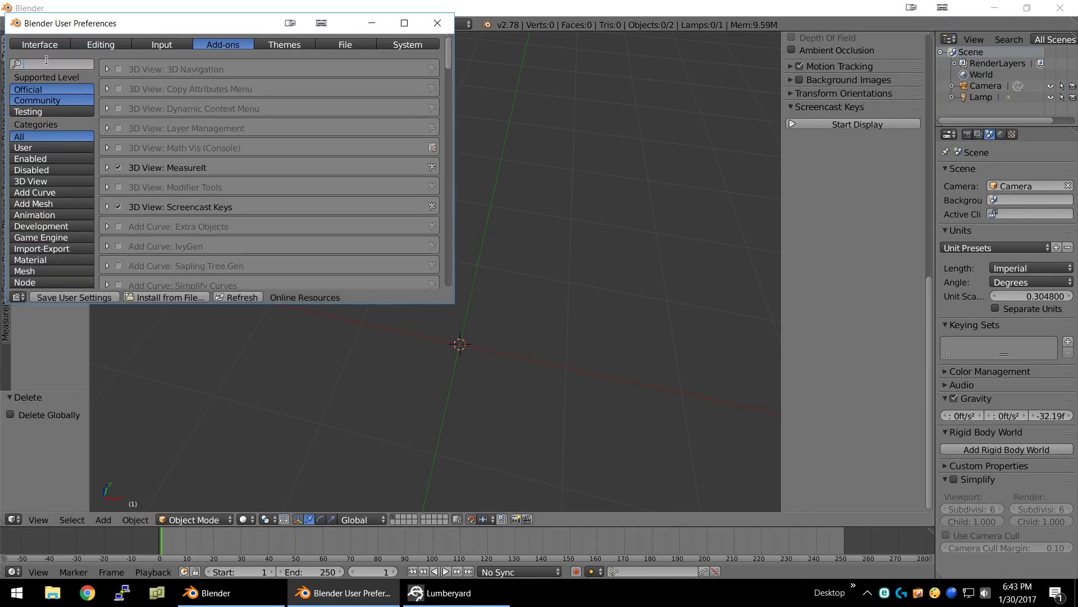
type("cry")
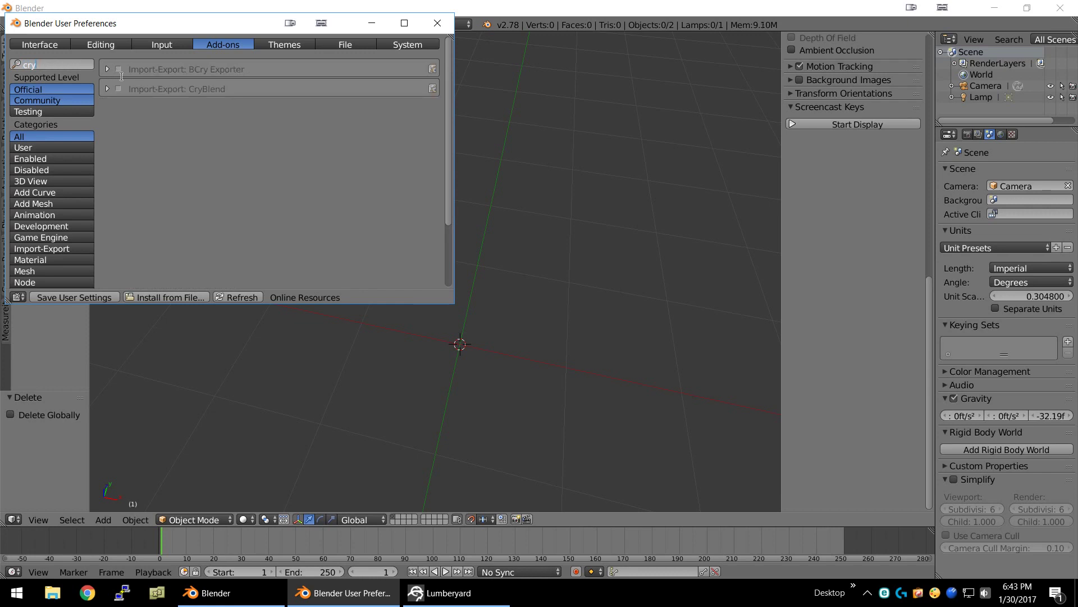
key("Return")
left_click(118, 69)
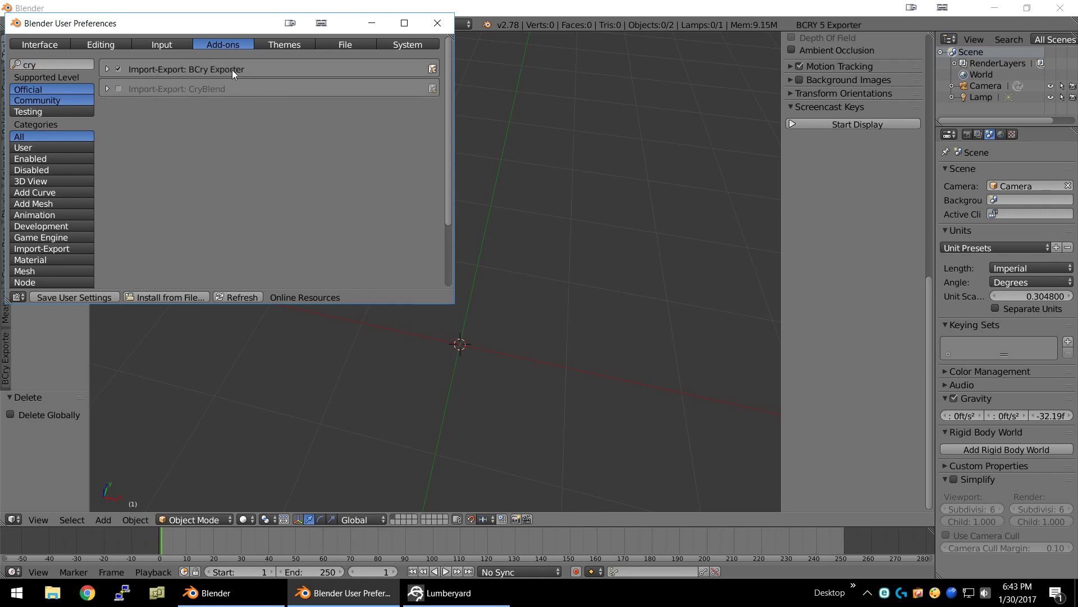
left_click(98, 299)
Step: Close the preferences, widen the tool shelf and show the BCry Exporter tools
left_click(437, 23)
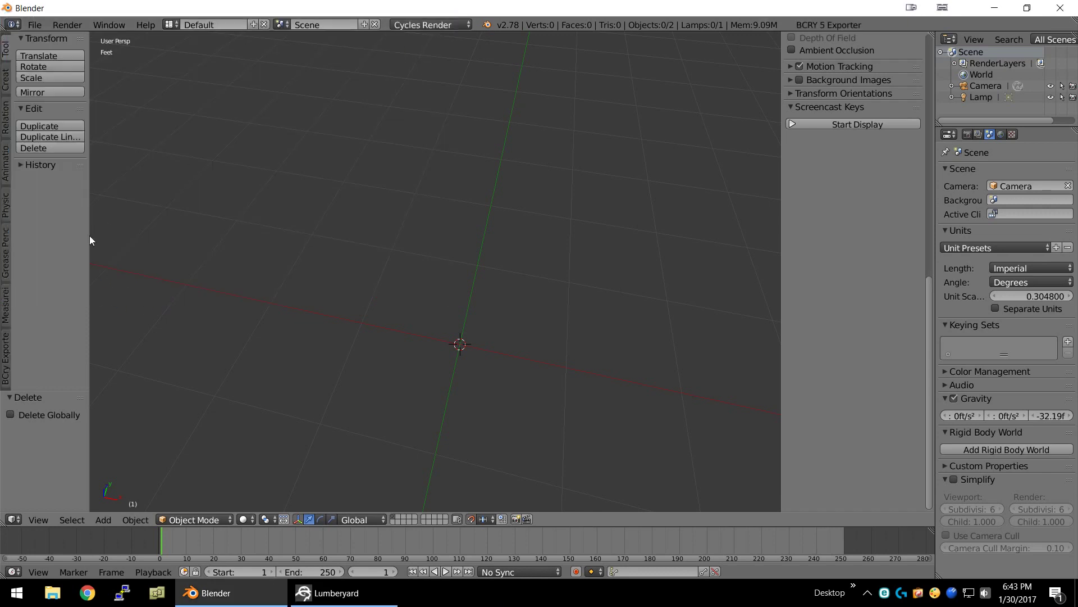
left_click_drag(90, 241, 176, 235)
left_click(7, 362)
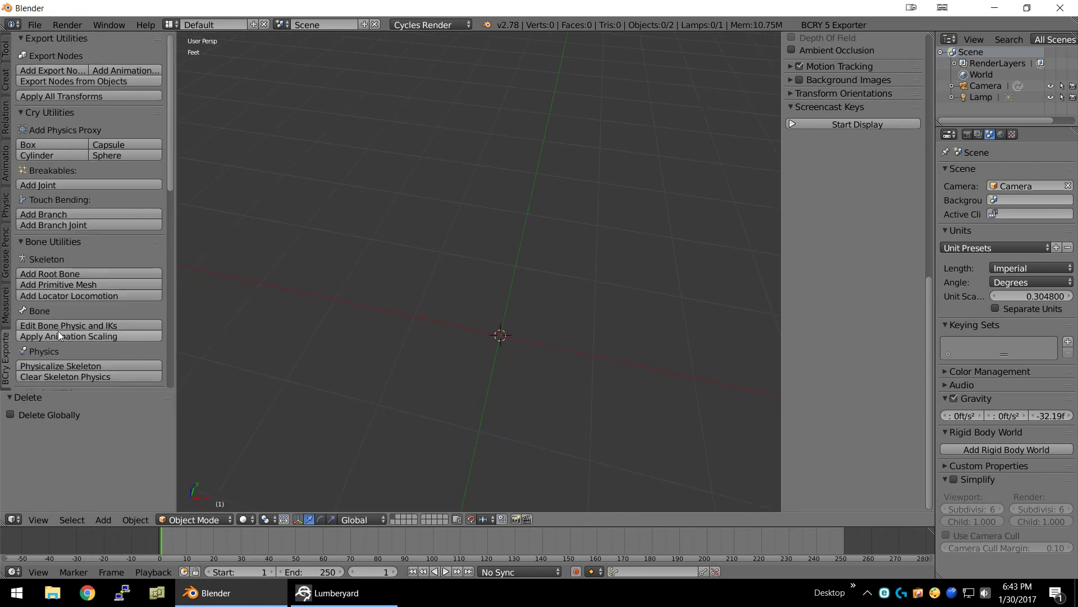
scroll(59, 332, "down", 5)
scroll(70, 320, "down", 7)
scroll(72, 325, "down", 8)
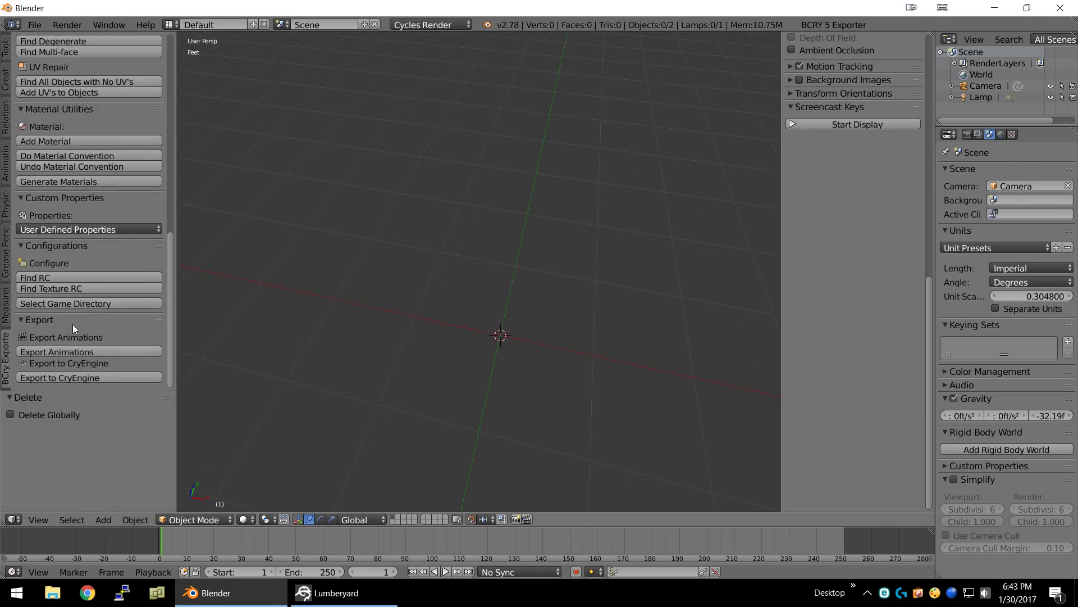
Step: Set Find RC to rc.exe in D:\Amazon\Lumberyard\1.7.0.0\dev\Bin64vc120\rc
left_click(69, 279)
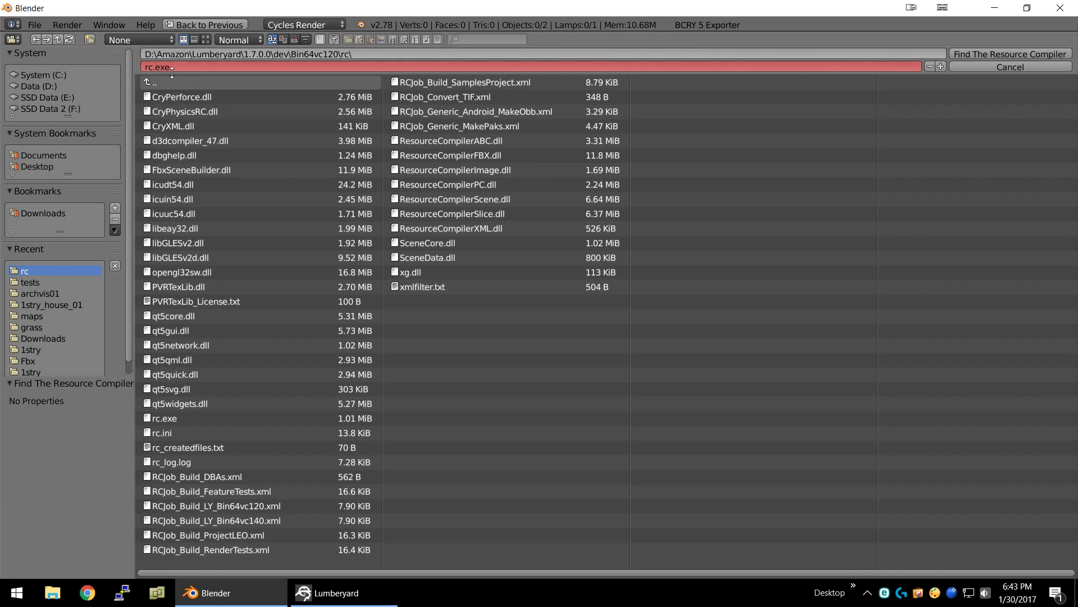
left_click(157, 83)
left_click(164, 83)
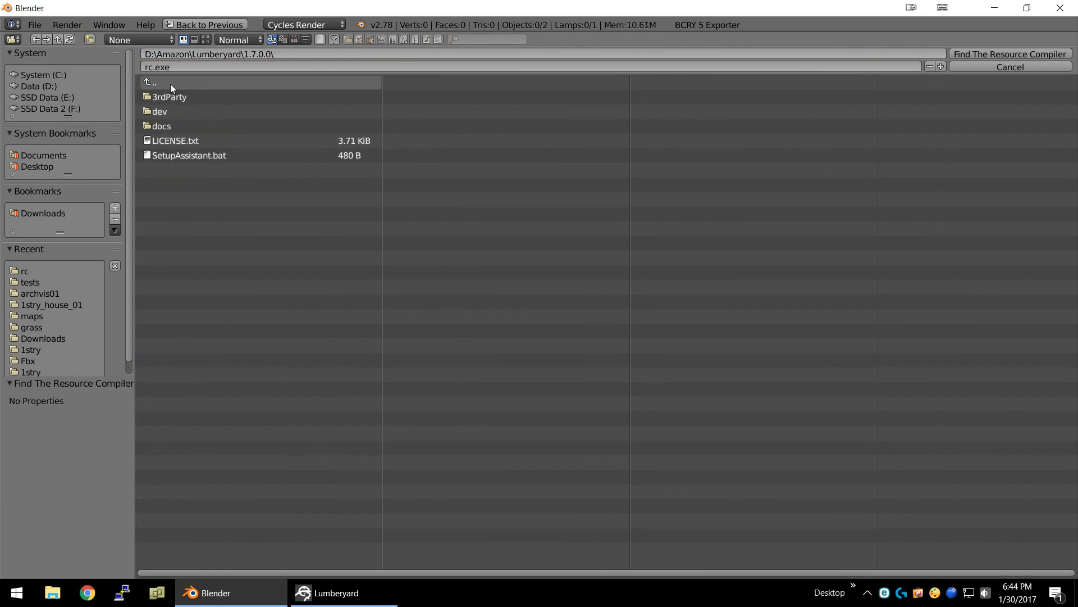
left_click(163, 83)
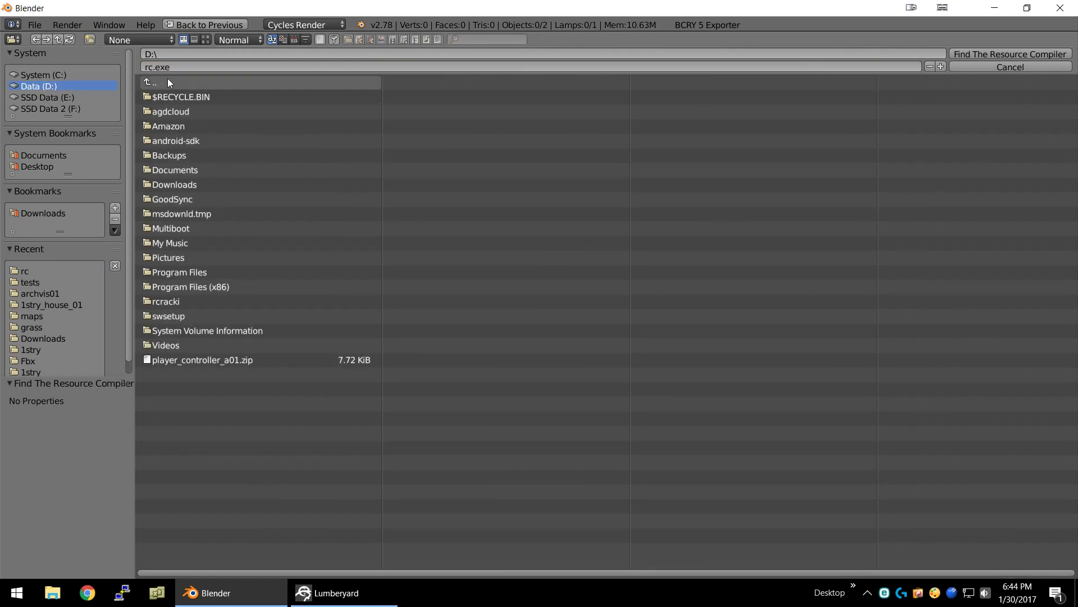
left_click(169, 125)
left_click(172, 96)
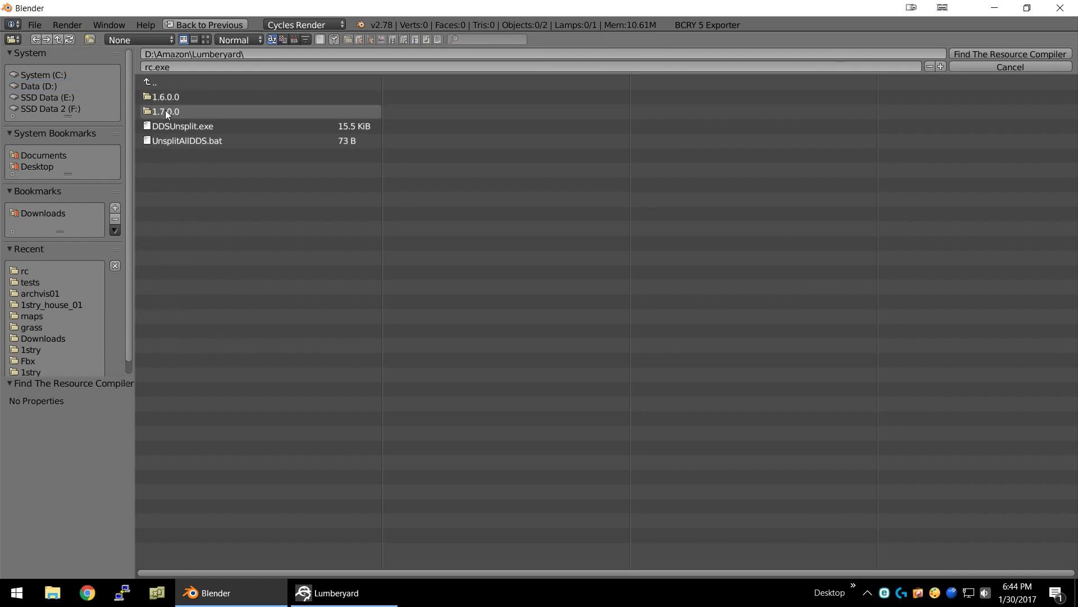
left_click(164, 112)
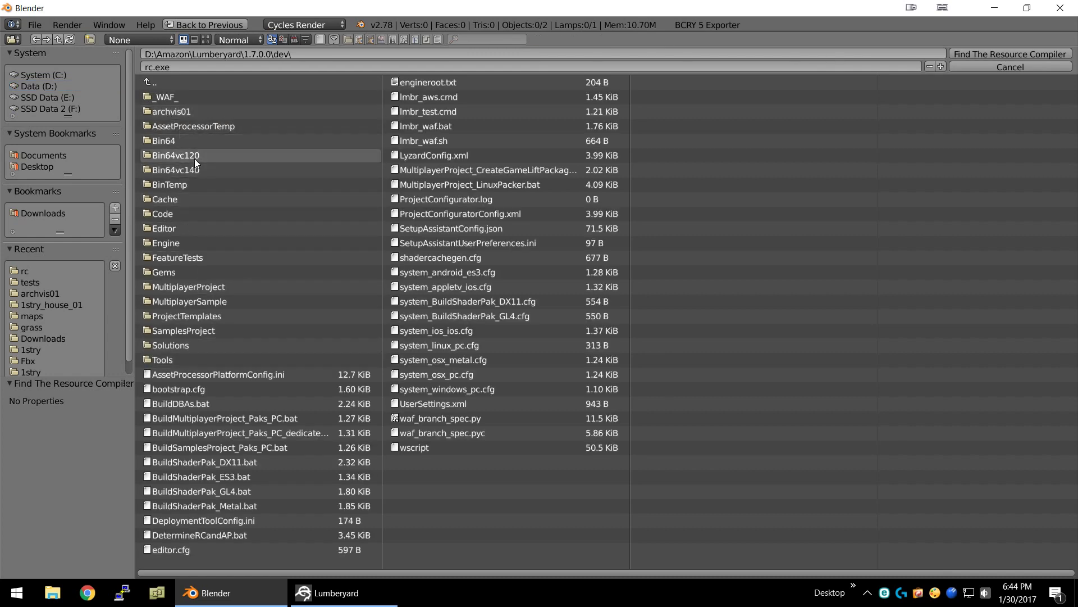
left_click(195, 159)
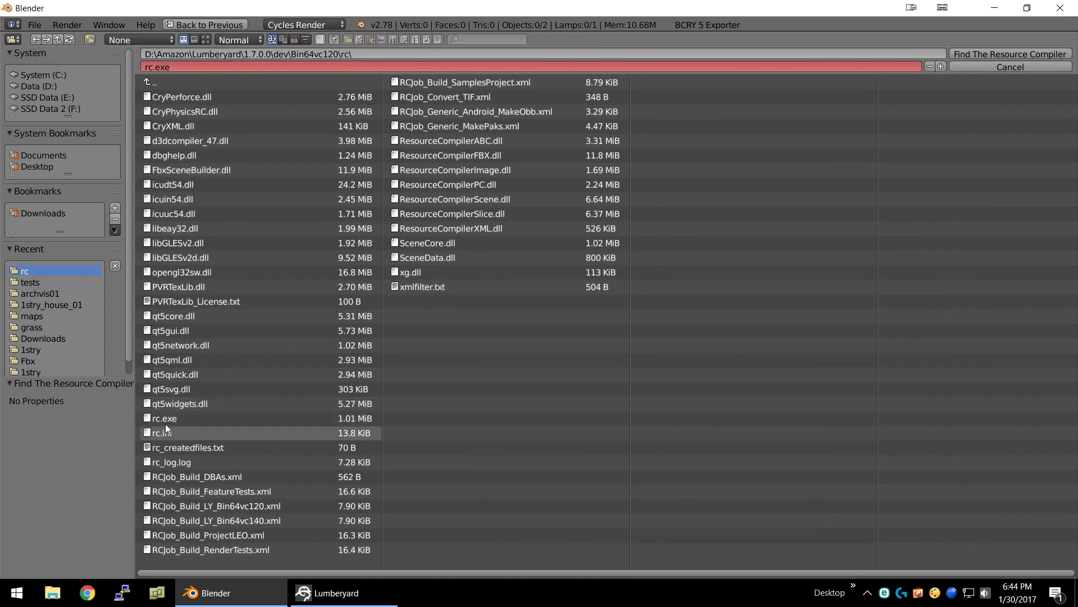
left_click(166, 419)
double_click(166, 418)
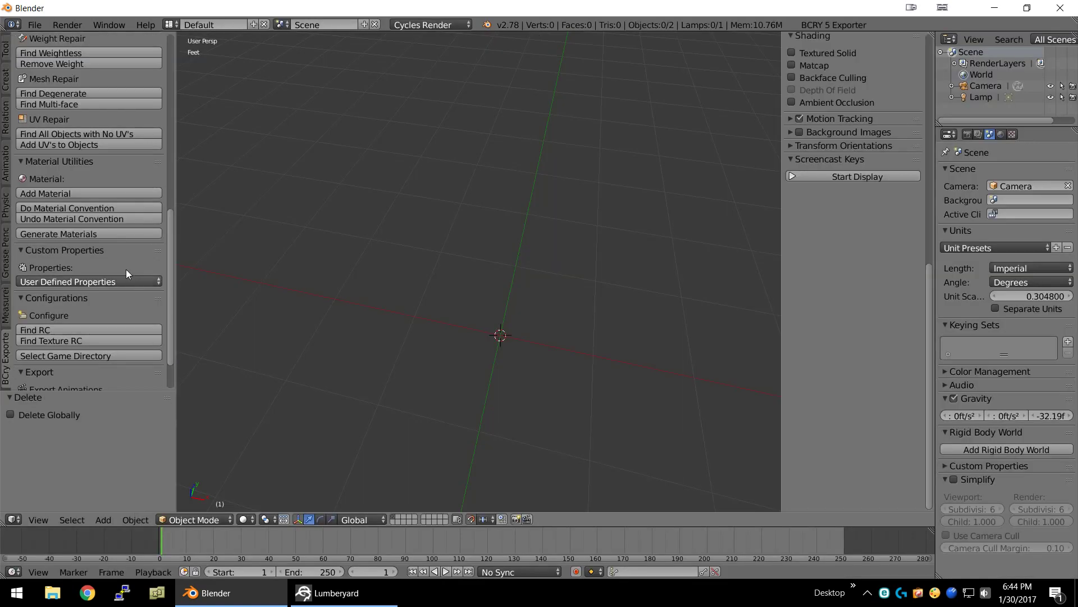
Step: Add a new cube at the 3D cursor
left_click(496, 325)
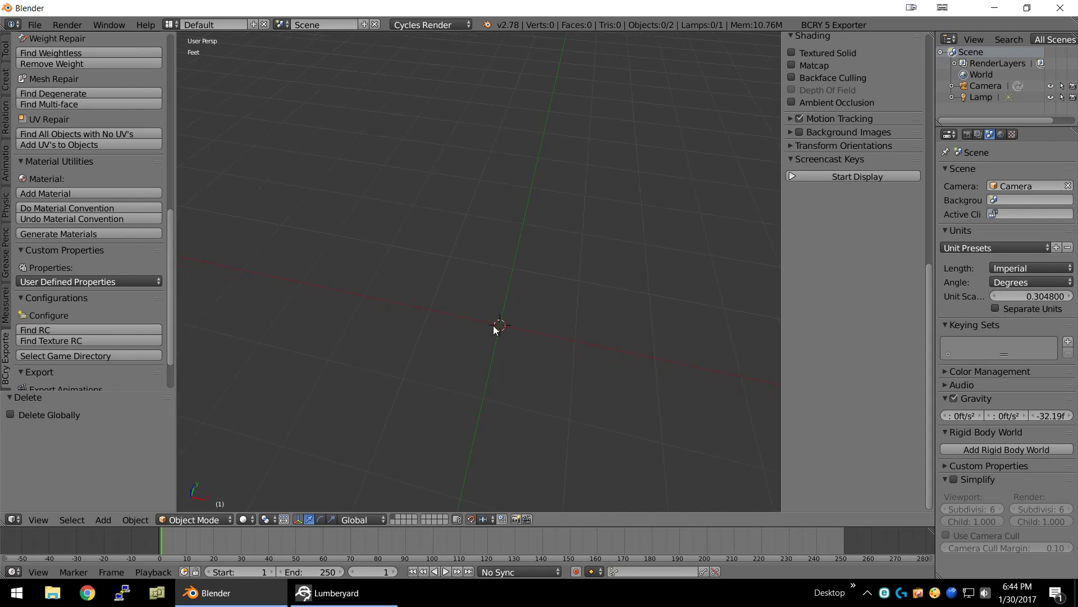
key("shift+a")
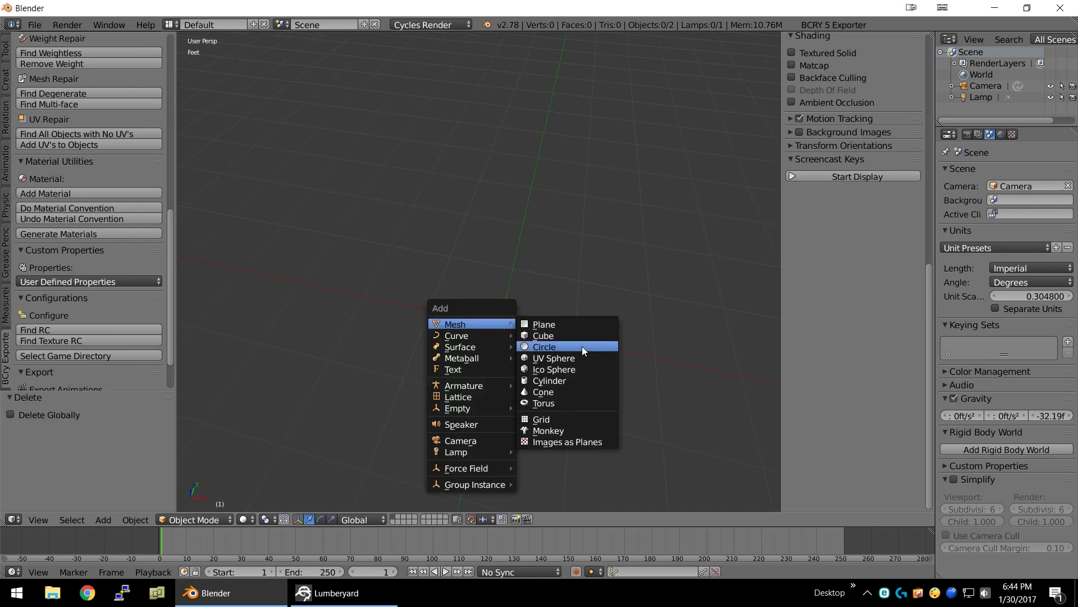
left_click(576, 335)
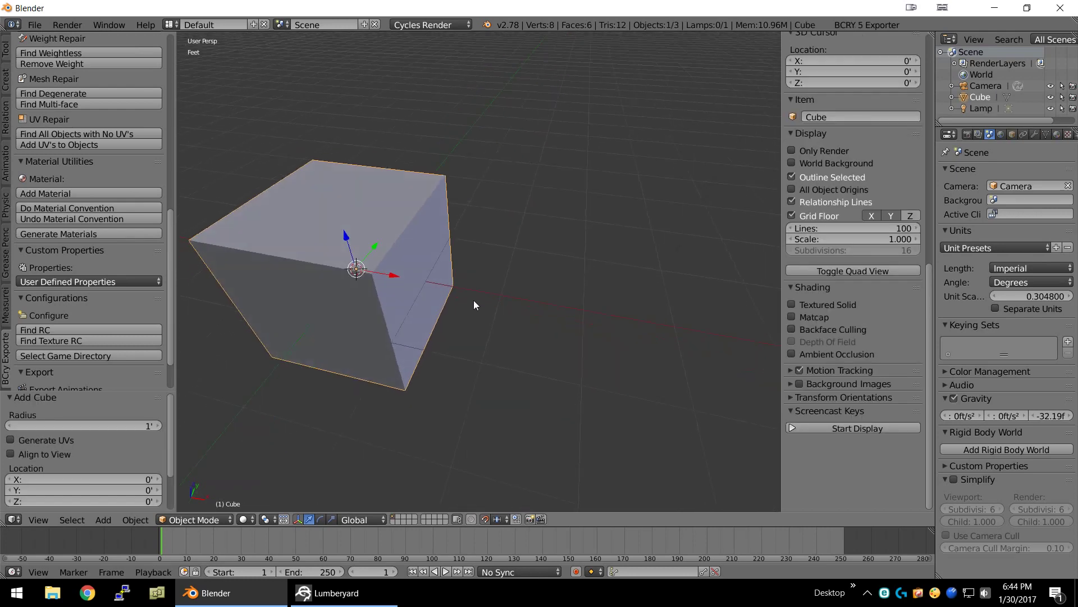
middle_click_drag(474, 305, 524, 306)
Step: In Edit Mode, move the cube's right face 4' along X into a long box
key("Tab")
left_click(390, 519)
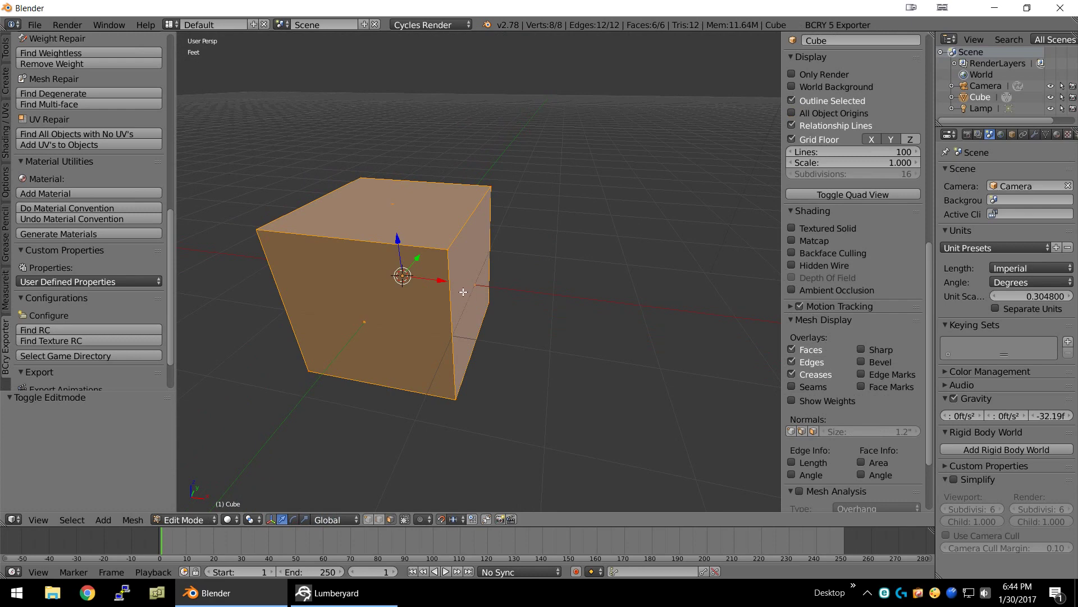
right_click(477, 289)
type("gx4")
key("Return")
scroll(486, 319, "down", 3)
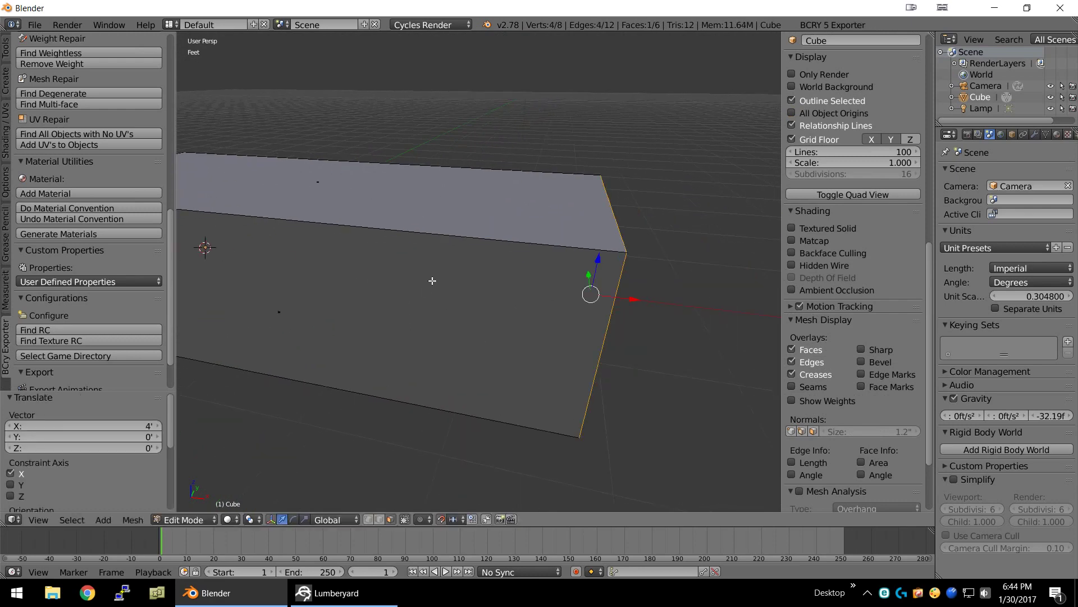
scroll(433, 282, "down", 2)
Step: Subdivide the whole box with 10 cuts, subdivide again, and return to Object Mode
key("ctrl+i")
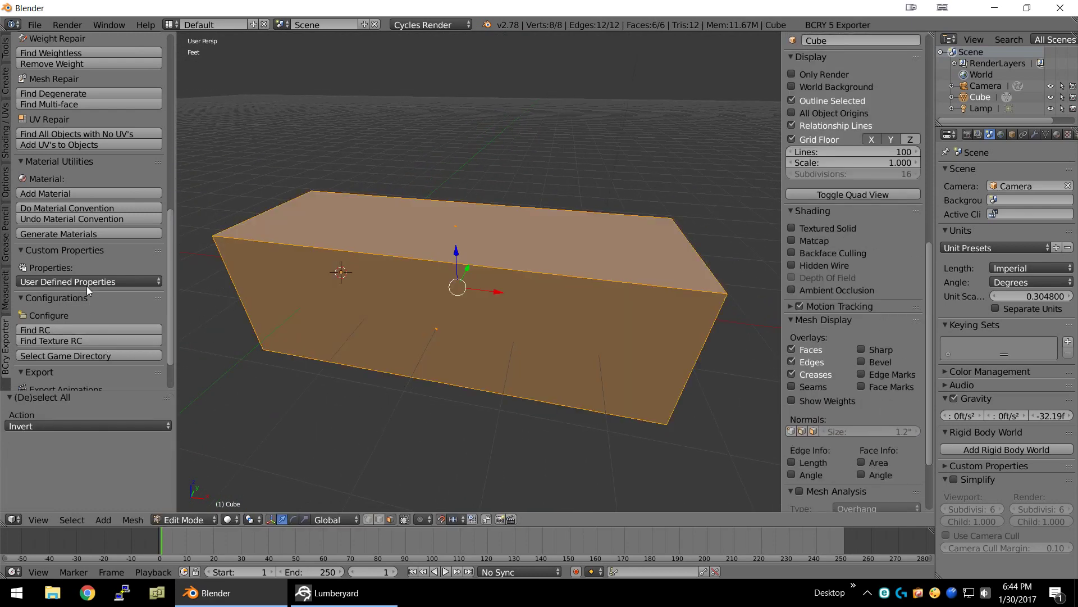
left_click(7, 49)
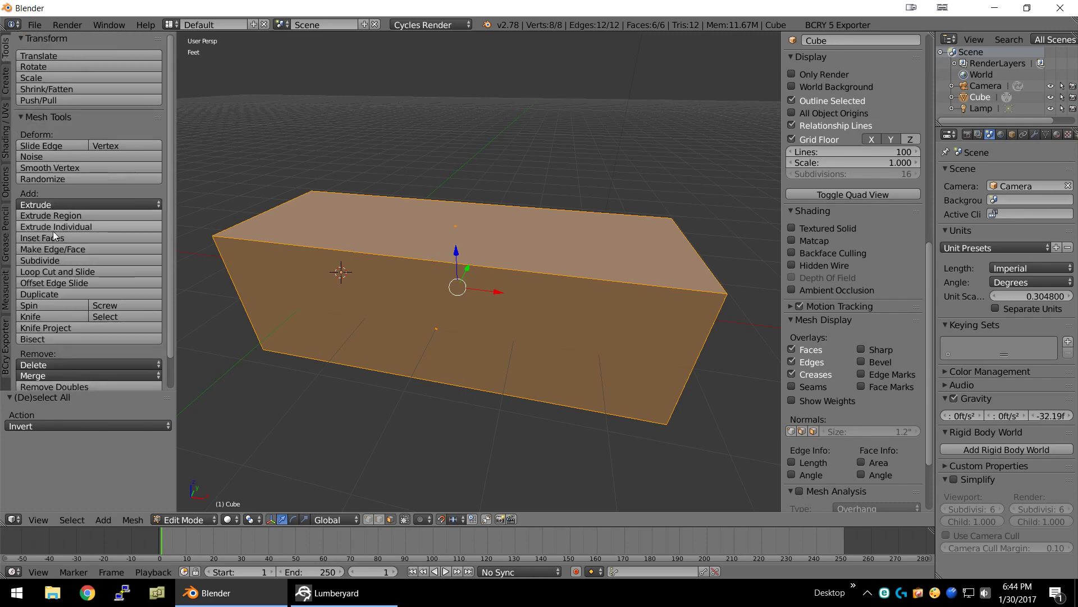
left_click(52, 260)
left_click(83, 426)
type("10")
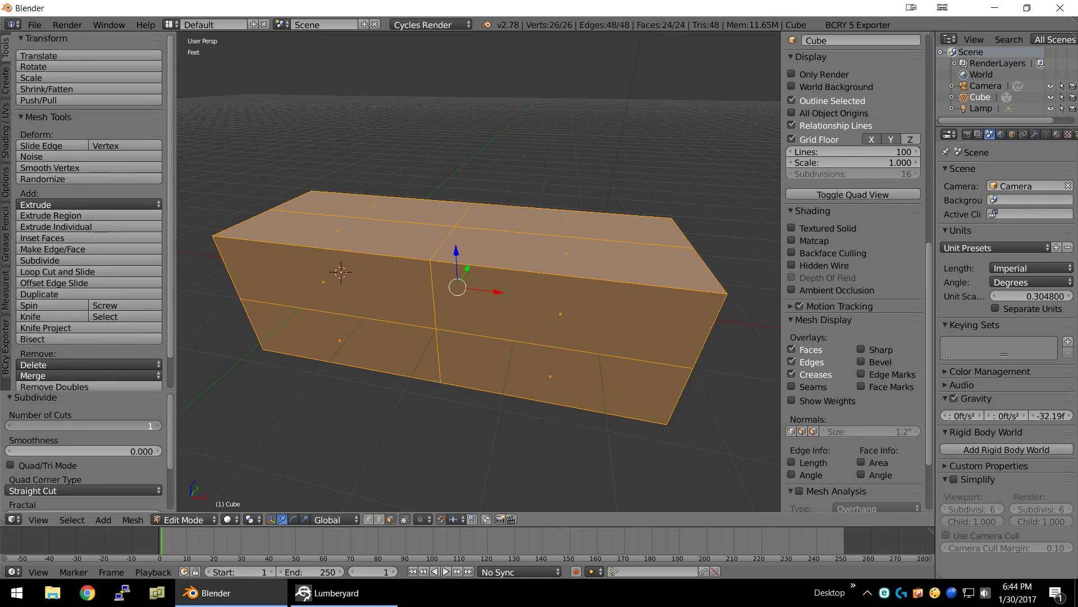
key("Return")
left_click(39, 261)
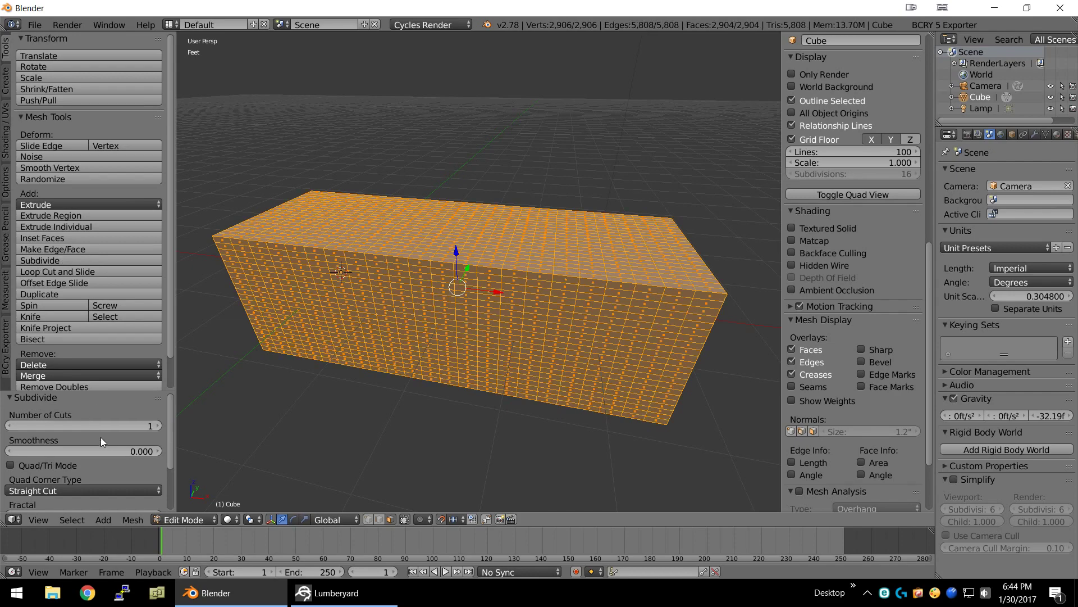
mouse_move(371, 387)
middle_mouse_down()
mouse_move(438, 393)
mouse_move(508, 352)
middle_mouse_up()
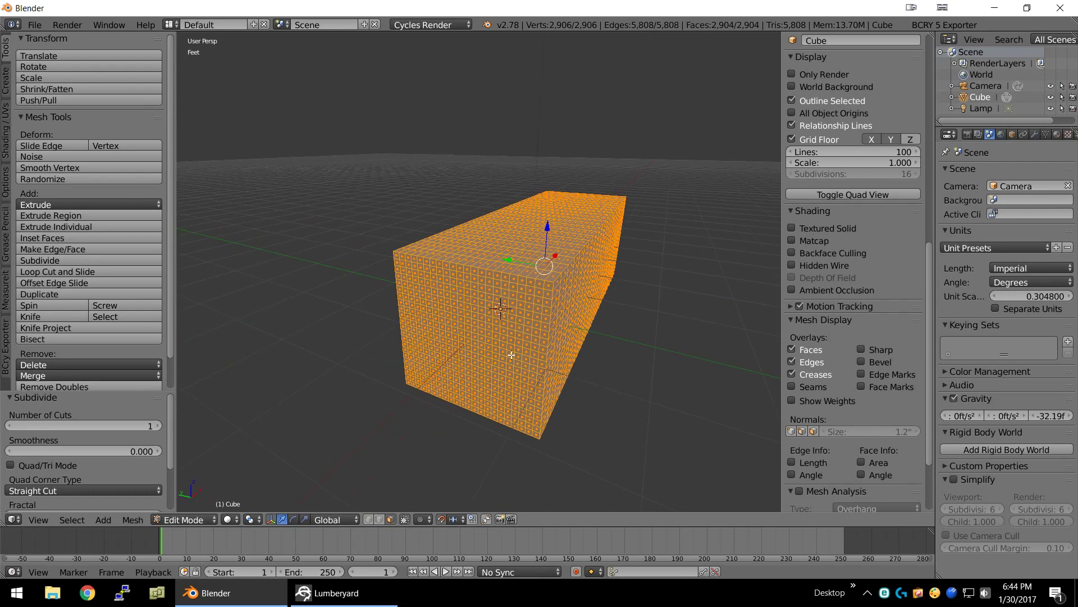
key("Tab")
left_click(473, 330)
Step: Add a single-bone armature, rotate it horizontal at 90° and move it 5" left
key("shift+a")
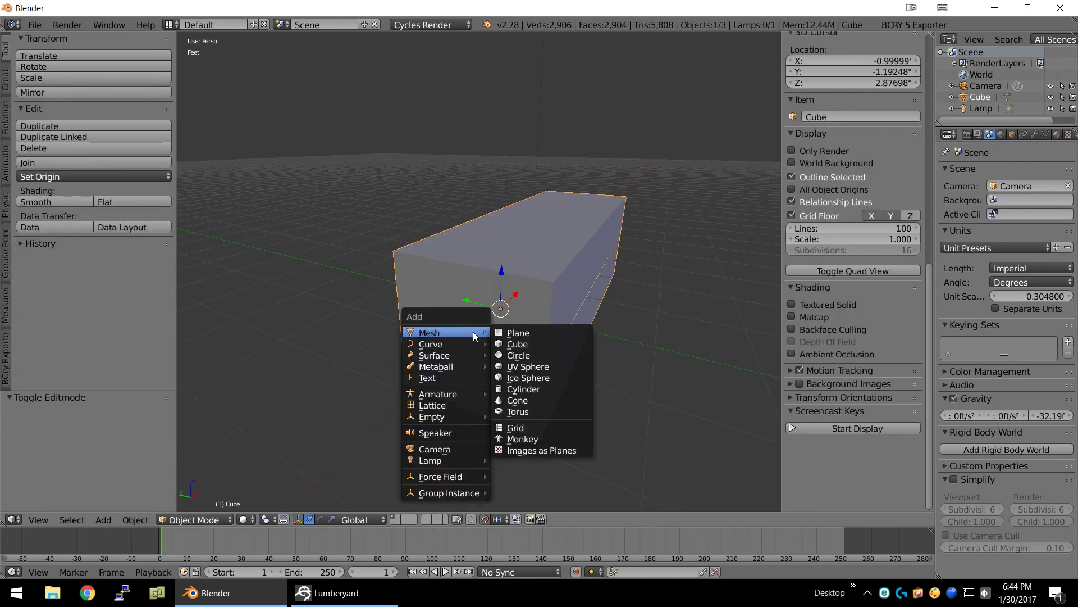
left_click(528, 392)
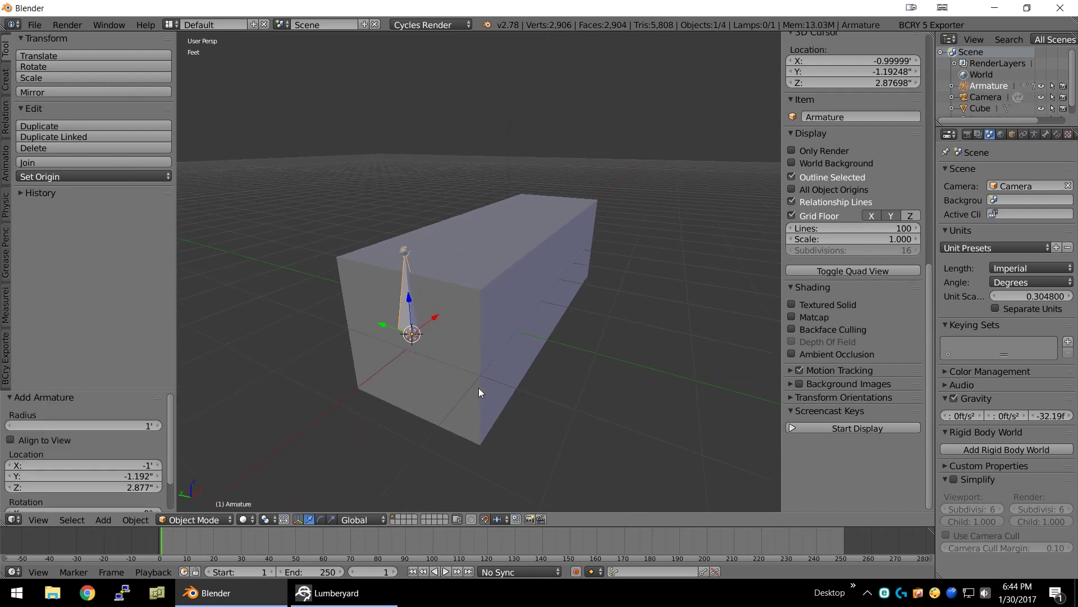
key("KP_1")
key("KP_5")
key("z")
scroll(480, 364, "up", 3)
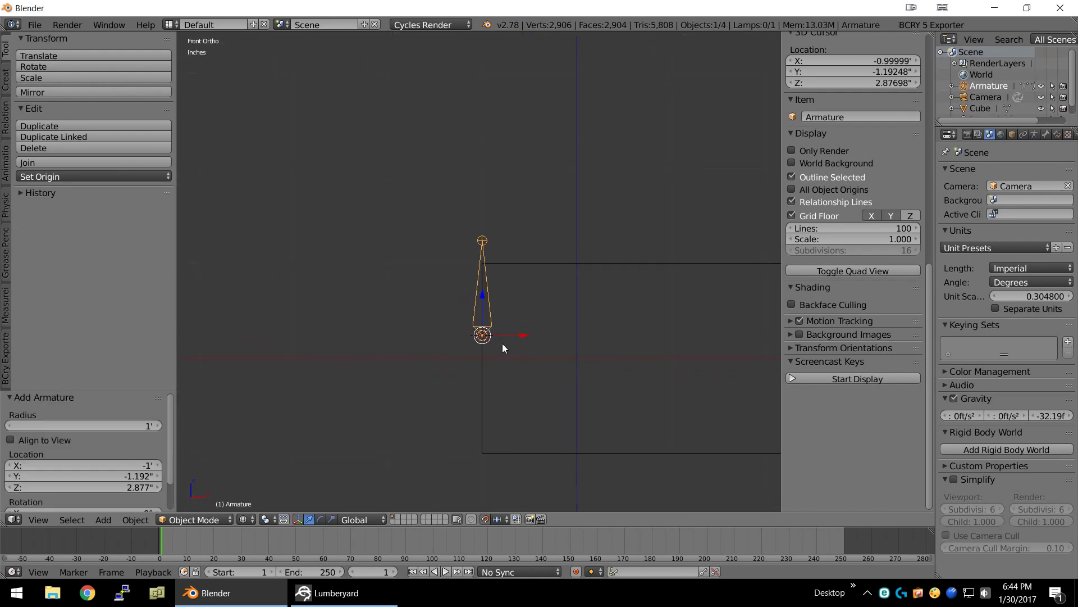
key("r")
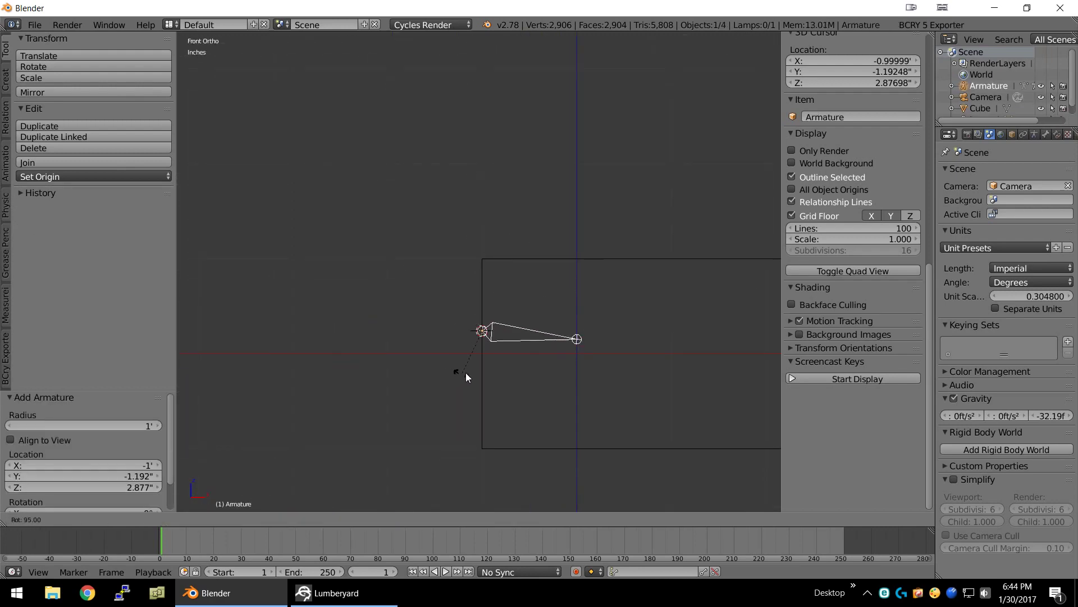
left_click(470, 372)
key("g")
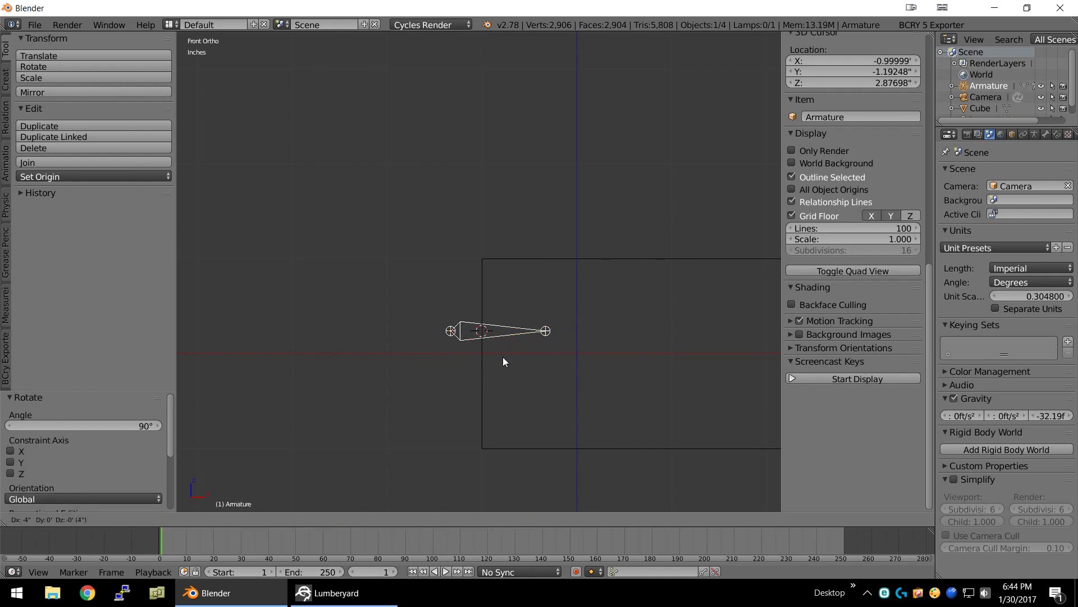
left_click(495, 358)
Step: Move the bone tail to -7" on X and extrude two more bones to the box's right edge
key("Tab")
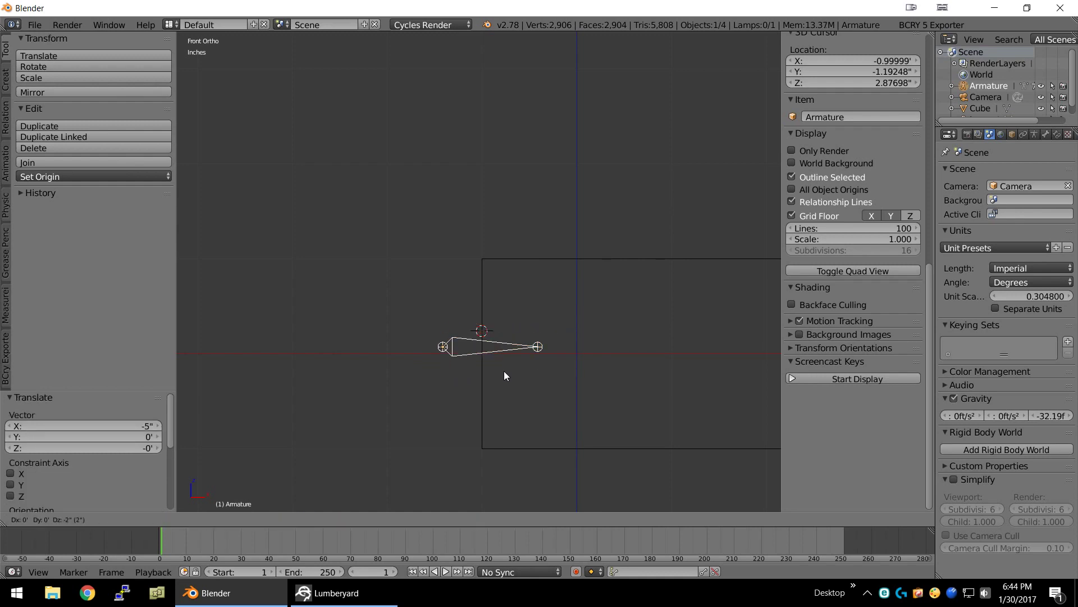
middle_click_drag(504, 371, 457, 353, "shift")
right_click(469, 343)
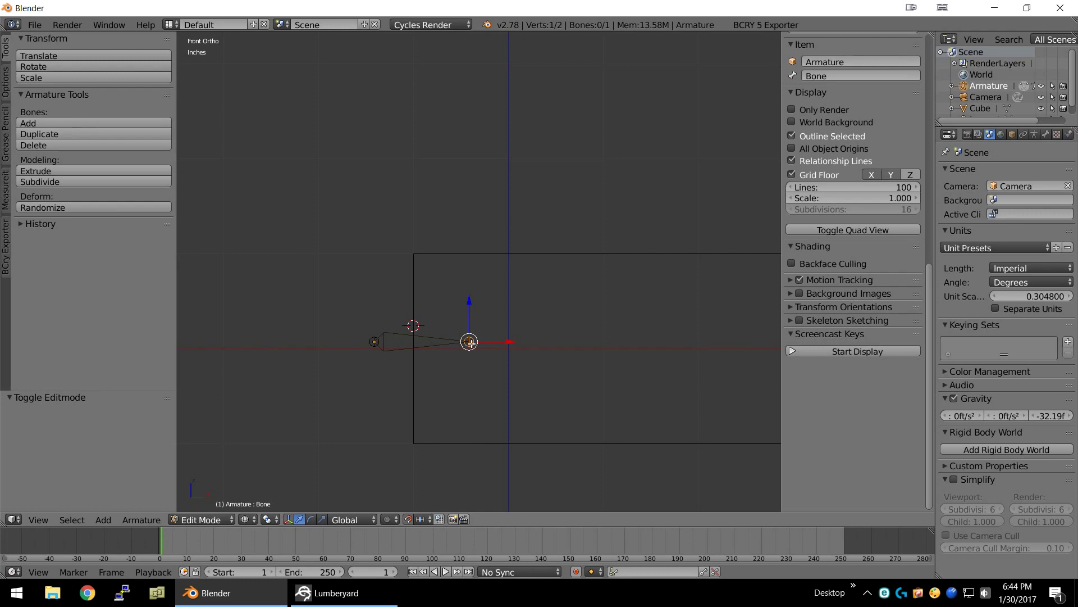
key("g")
key("x")
left_click(448, 346)
scroll(474, 392, "down", 3)
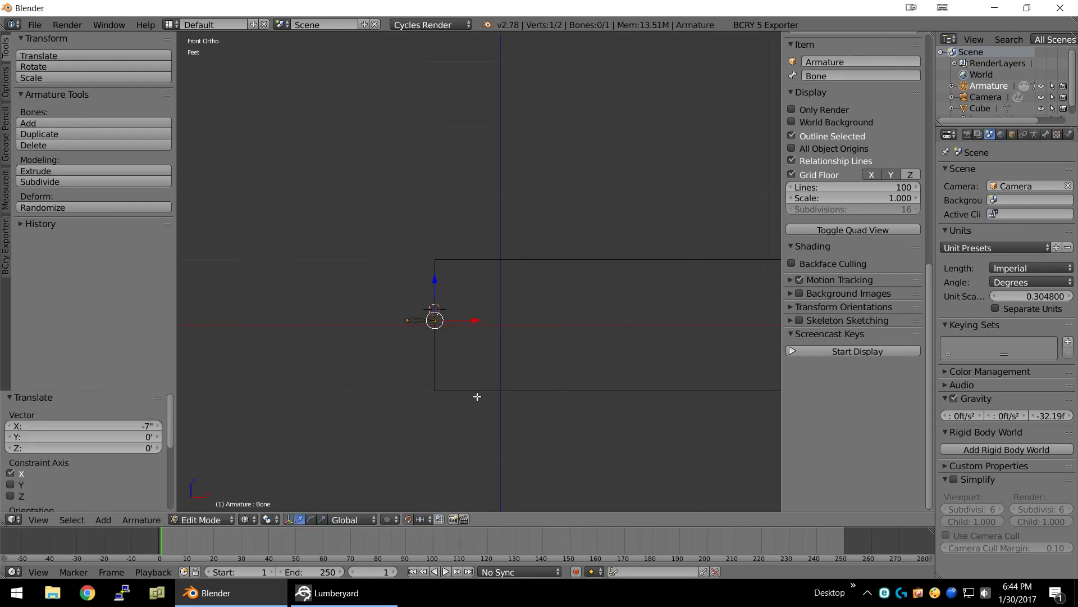
key("e")
left_click(561, 387)
key("e")
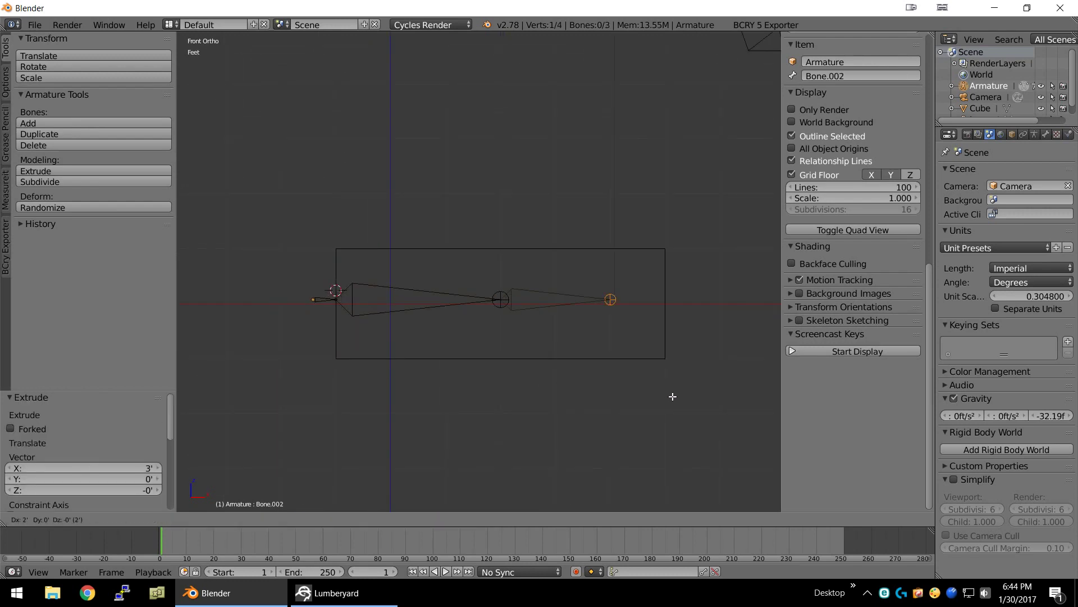
left_click(710, 398)
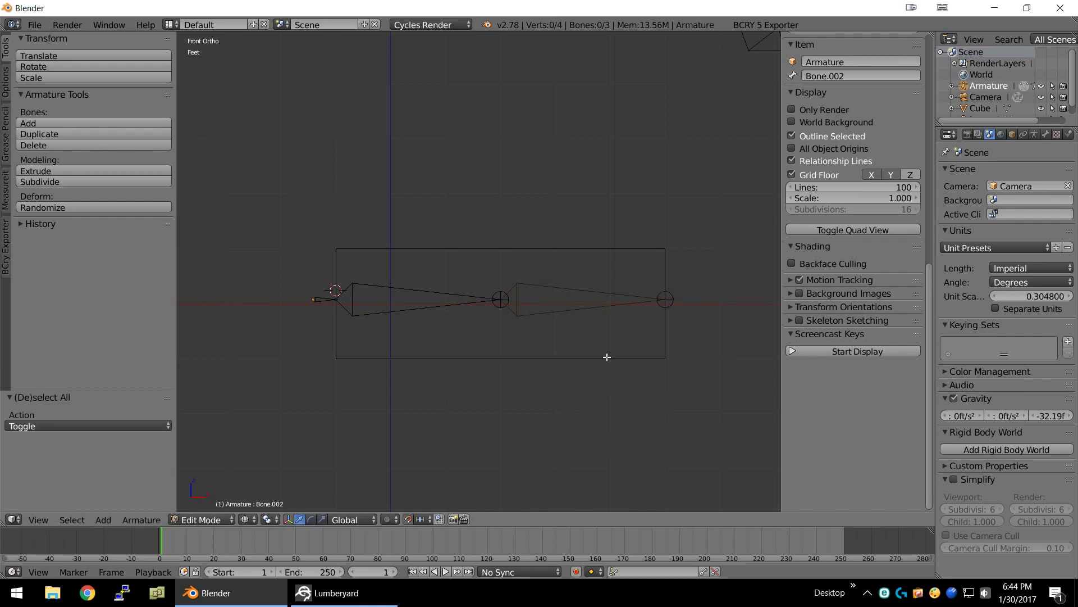
Step: Parent the box to the armature with automatic weights, then select only the armature
key("Tab")
right_click(595, 357)
right_click(552, 308, "shift")
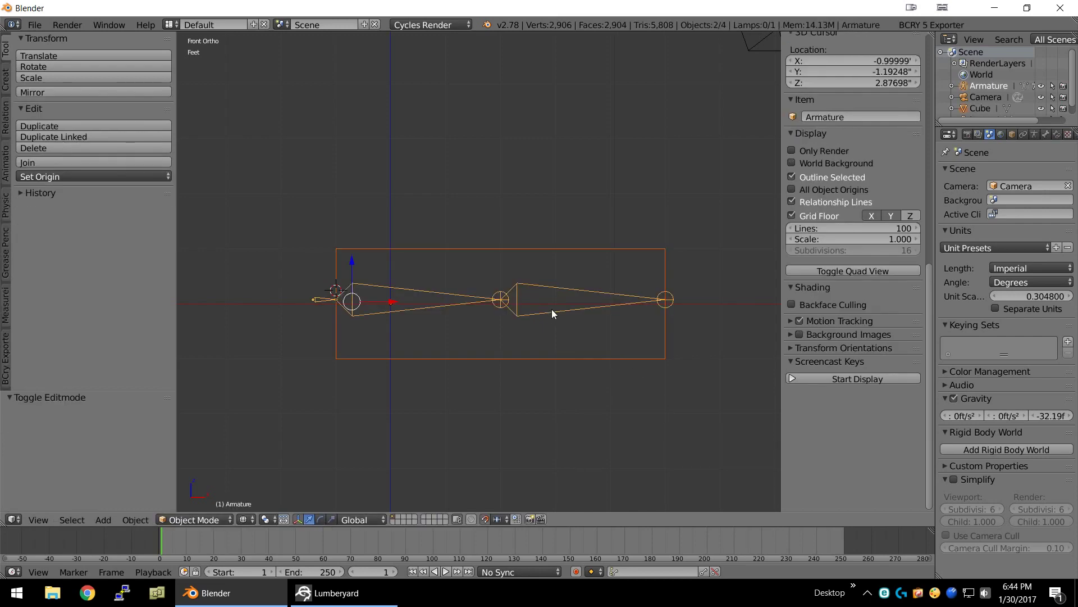
mouse_move(551, 309)
middle_mouse_down()
mouse_move(649, 351)
mouse_move(571, 356)
mouse_move(564, 346)
middle_mouse_up()
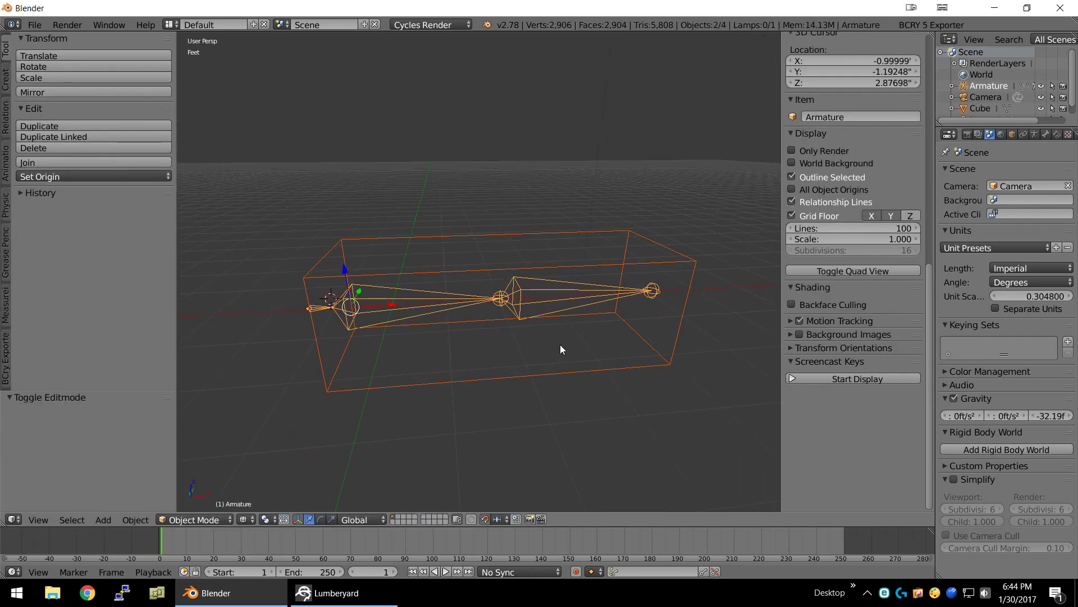
key("ctrl+p")
left_click(544, 402)
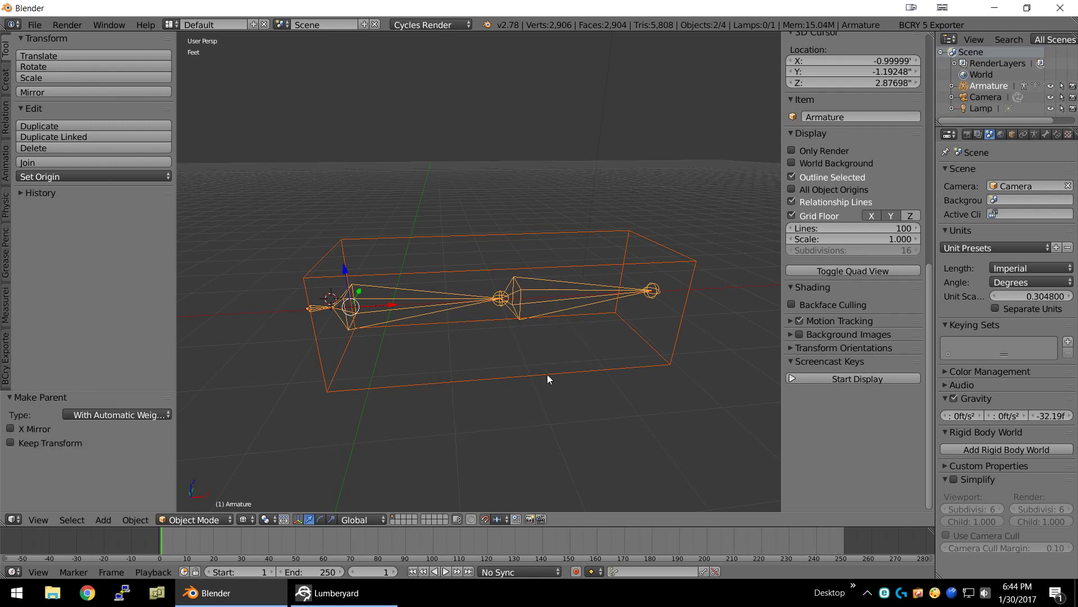
right_click(443, 307)
middle_click_drag(450, 296, 402, 265)
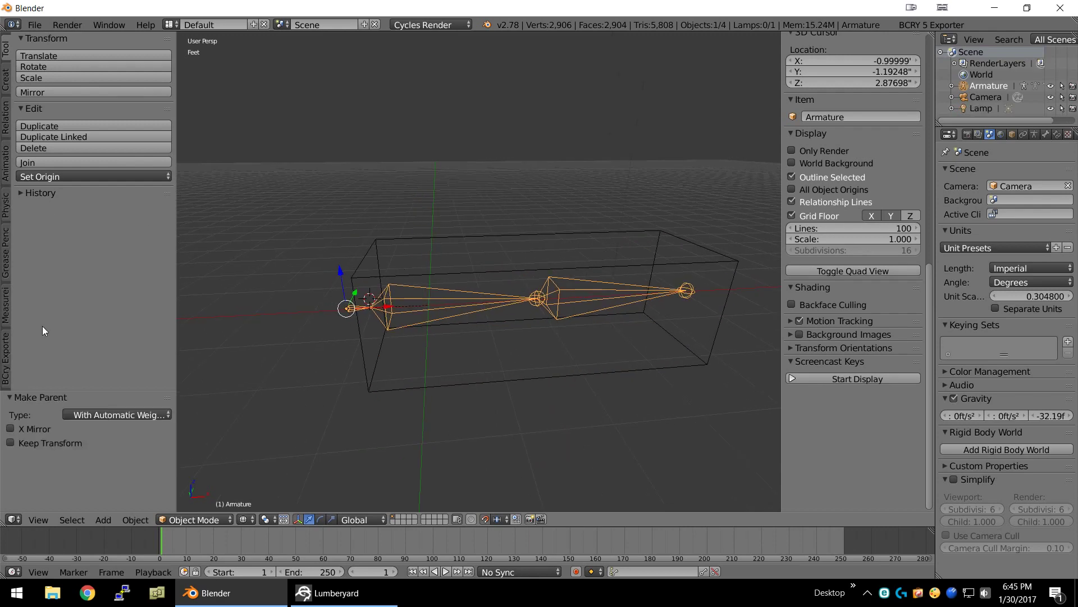
Step: Apply Animation Scaling to the armature from the BCry Exporter's Bone Utilities
left_click(7, 360)
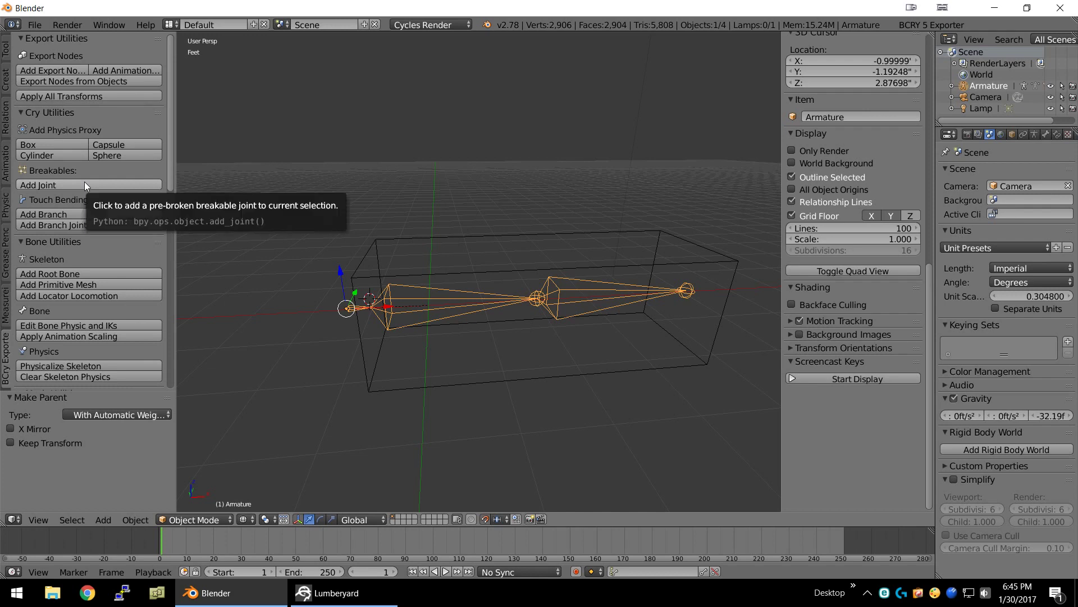
scroll(84, 181, "down", 1)
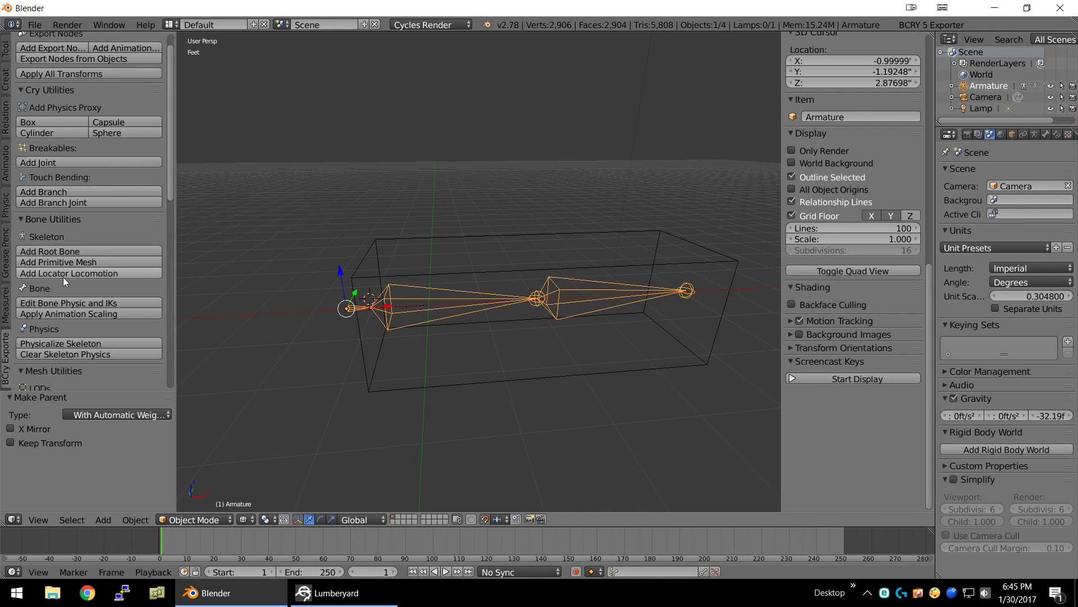
left_click(91, 313)
mouse_move(428, 339)
middle_mouse_down()
mouse_move(436, 348)
mouse_move(490, 333)
mouse_move(444, 338)
middle_mouse_up()
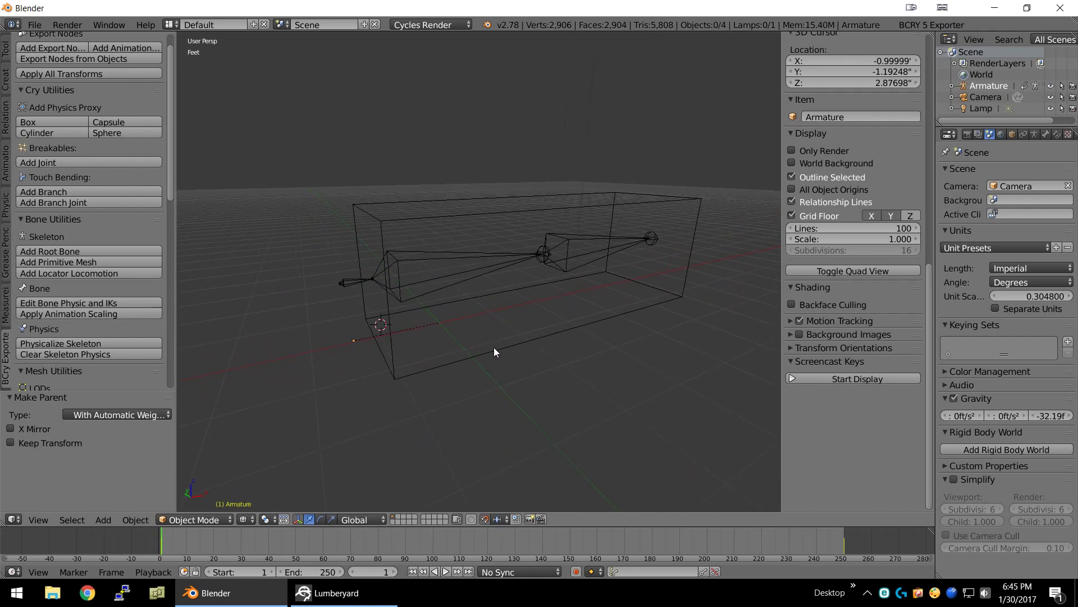
Step: Select the box and check its Bone and Bone.002 vertex groups in Edit Mode
key("KP_1")
right_click(518, 309)
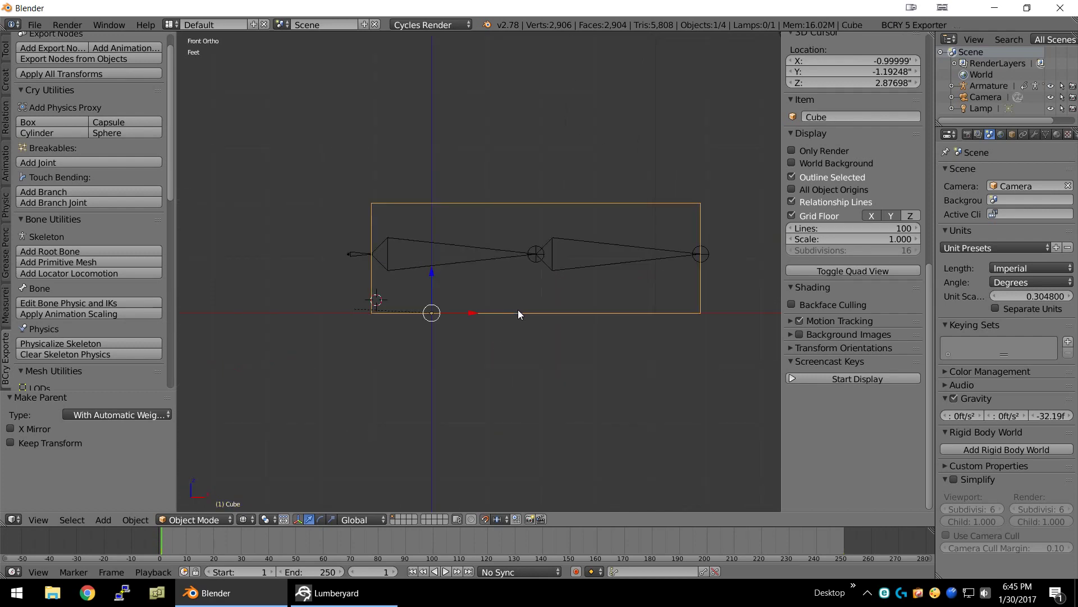
left_click(1045, 134)
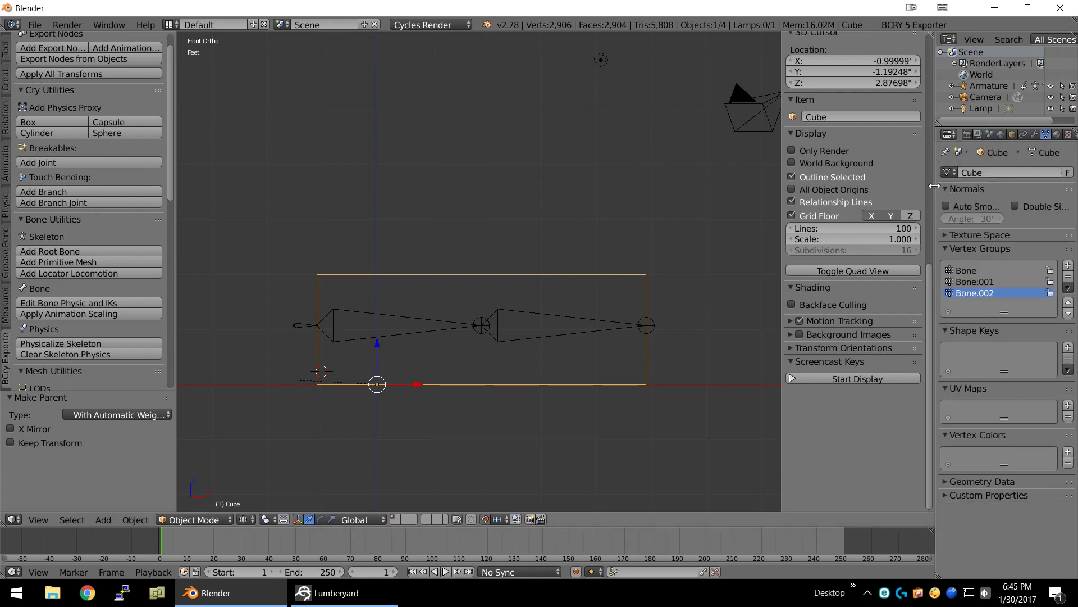
left_click_drag(934, 185, 898, 185)
left_click(928, 271)
key("Tab")
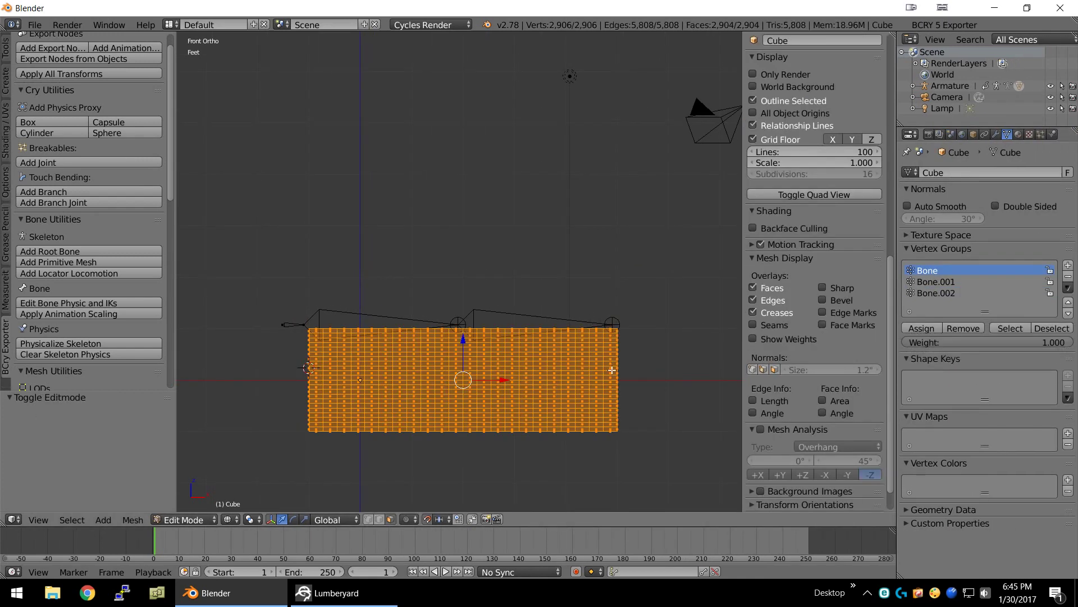
middle_click_drag(385, 312, 436, 303, "shift")
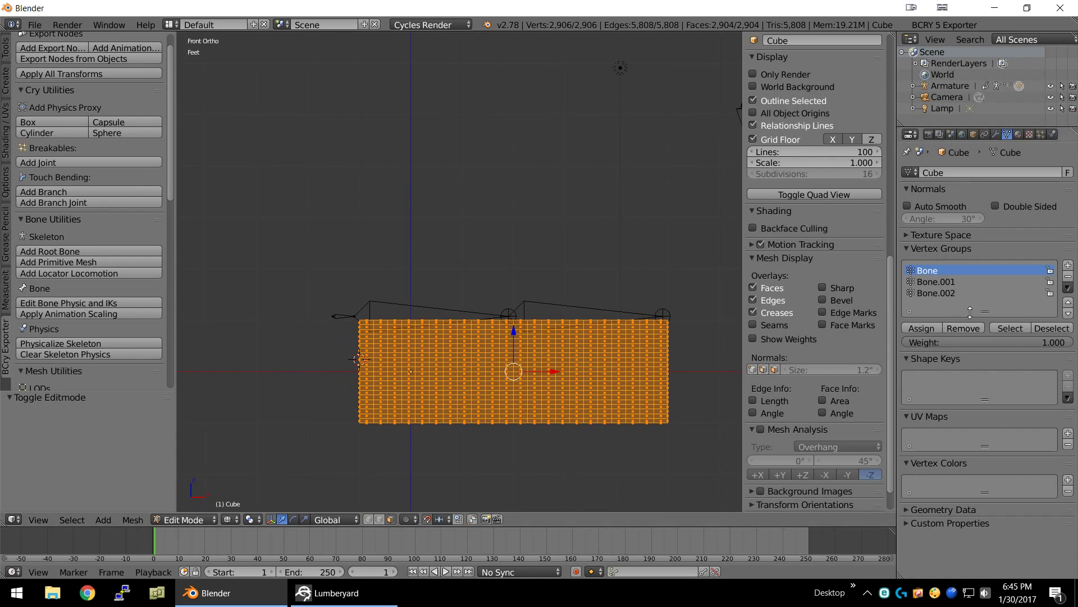
left_click(951, 293)
key("Tab")
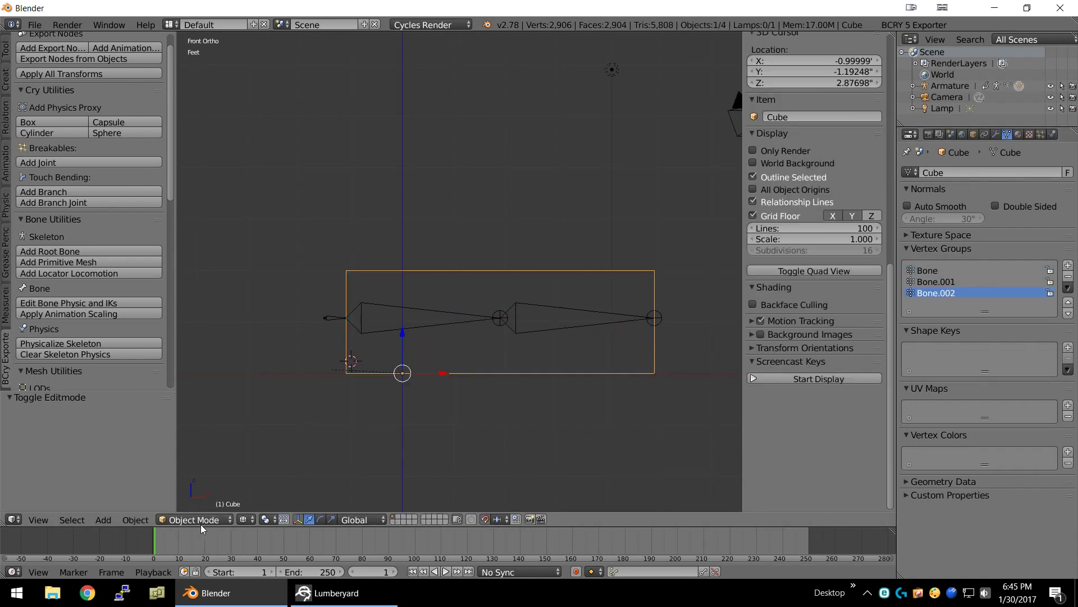
Step: View the Bone.001, Bone and Bone.002 weights in Weight Paint, then select the armature in Object Mode
left_click(196, 521)
left_click(216, 457)
middle_click_drag(474, 332, 538, 343)
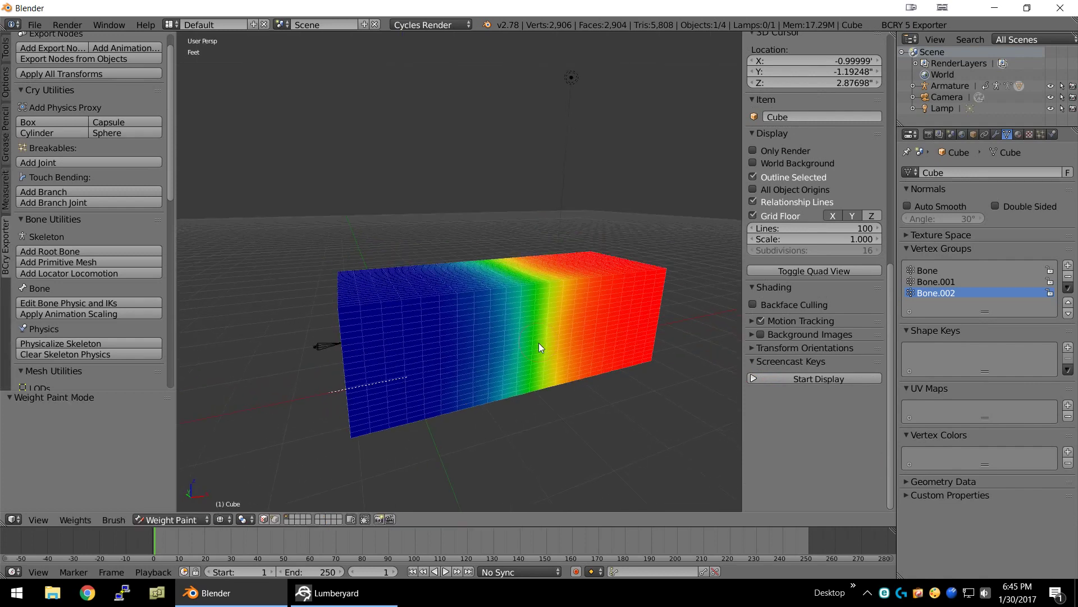
left_click(983, 282)
left_click(959, 293)
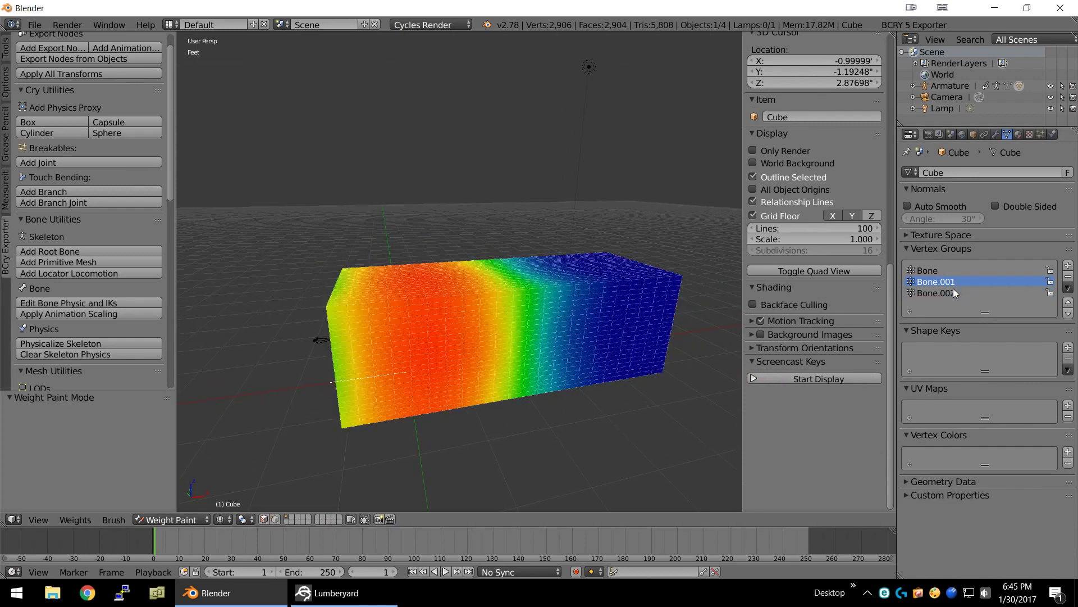
left_click(945, 270)
left_click(944, 293)
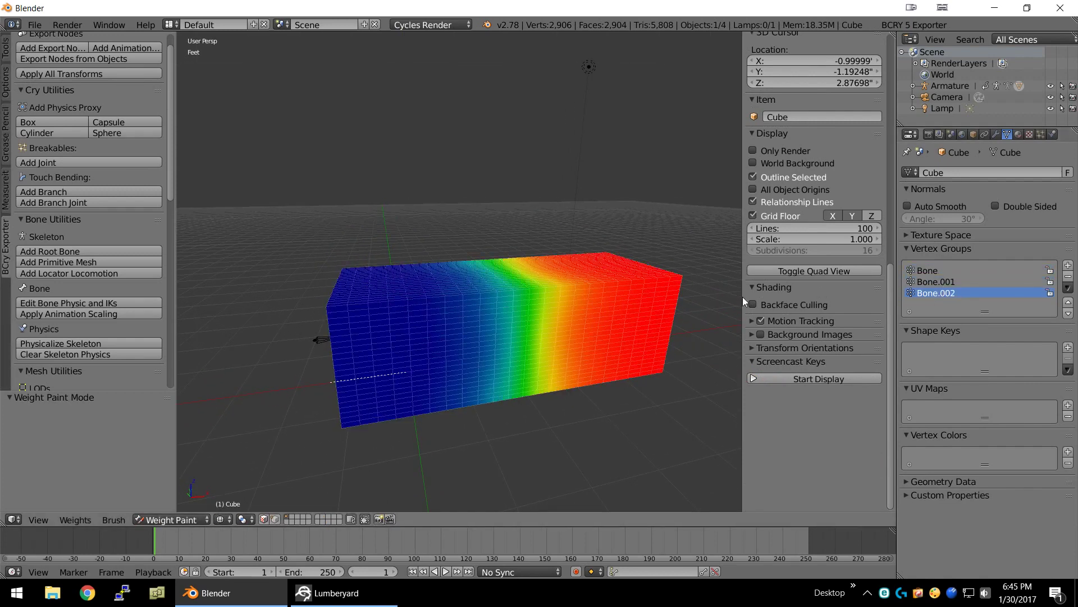
left_click(170, 519)
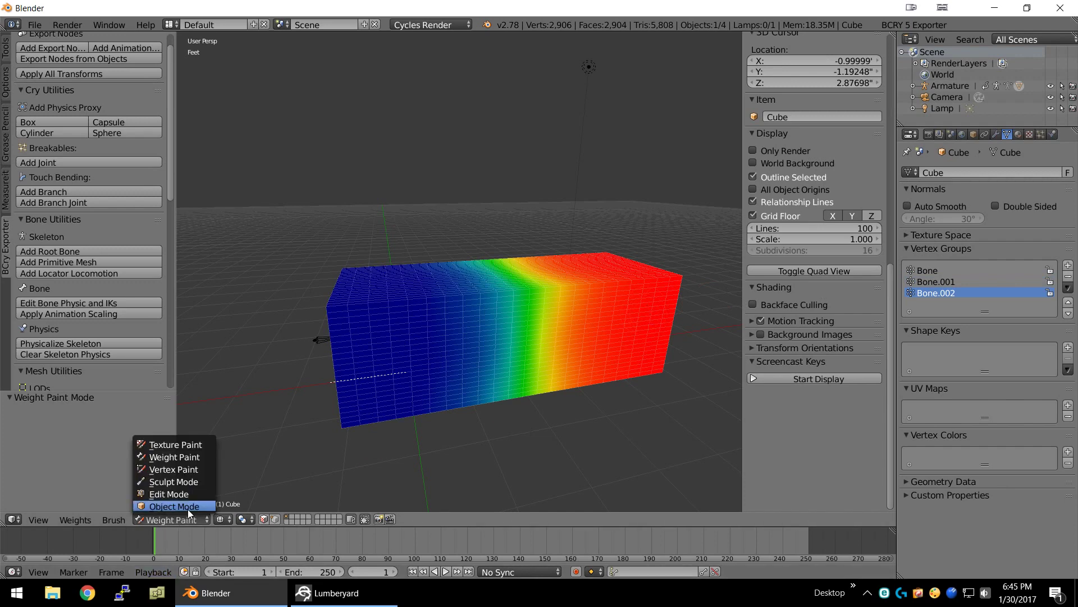
left_click(180, 504)
right_click(451, 325)
middle_click_drag(487, 328, 501, 323)
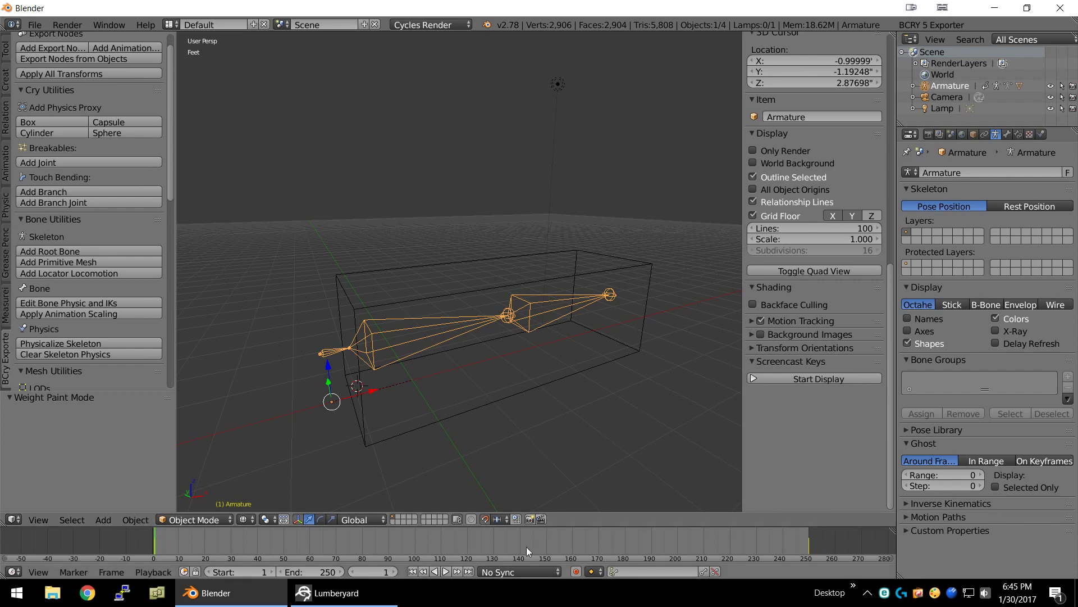
Step: Set the animation end to frame 118, enable auto-keying, and put the armature in Pose Mode
left_click_drag(527, 547, 463, 547)
key("e")
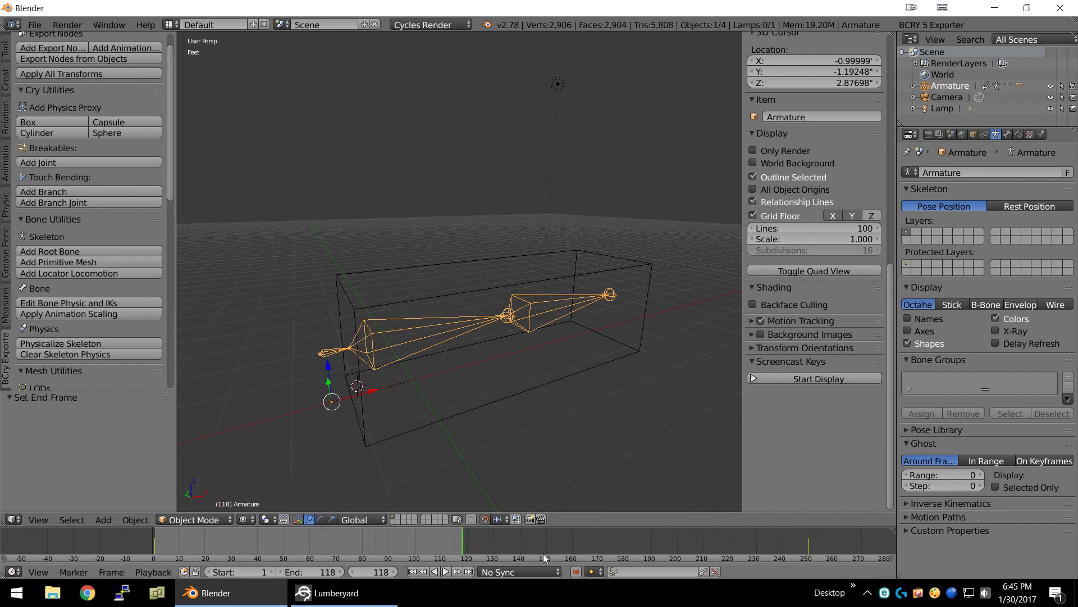
left_click(577, 572)
middle_click_drag(506, 416, 438, 326)
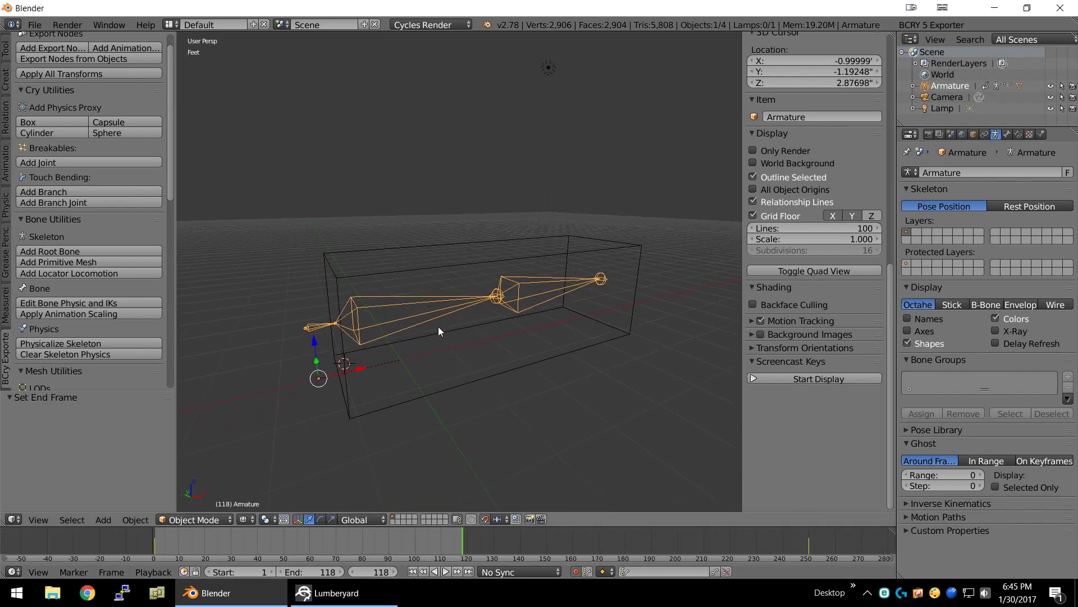
left_click(194, 520)
left_click(179, 480)
Step: Select Bone.001 and bend it to -50° in the front orthographic view
key("a")
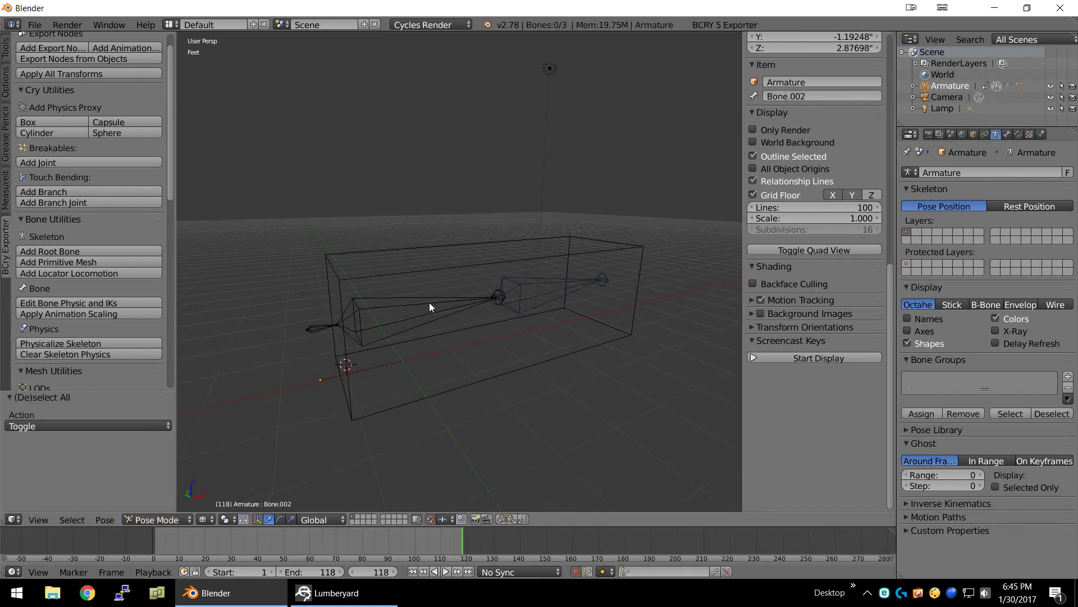
right_click(430, 302)
left_click(279, 519)
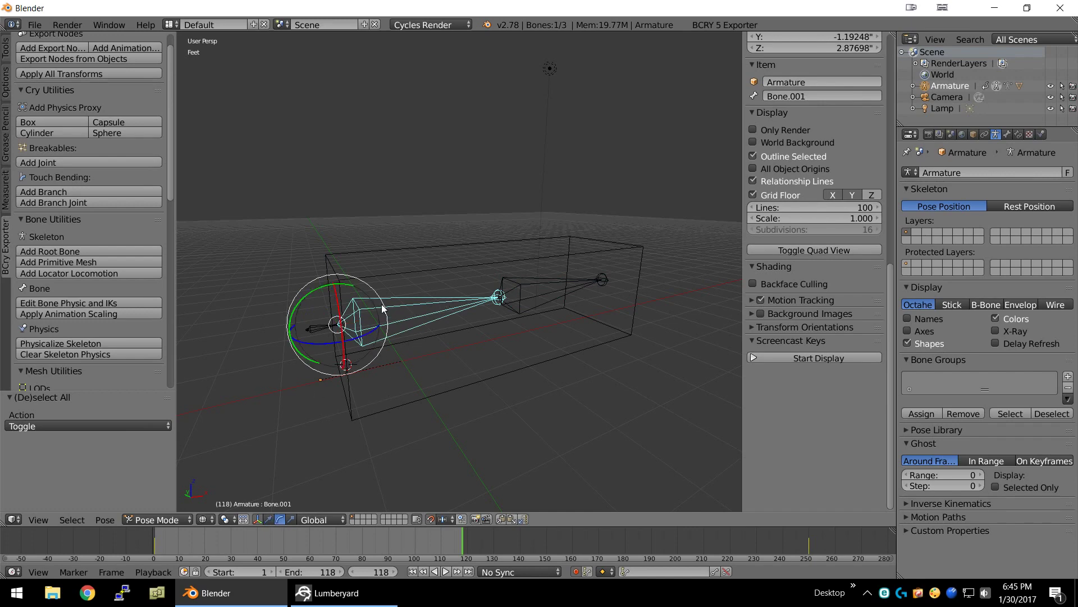
key("r")
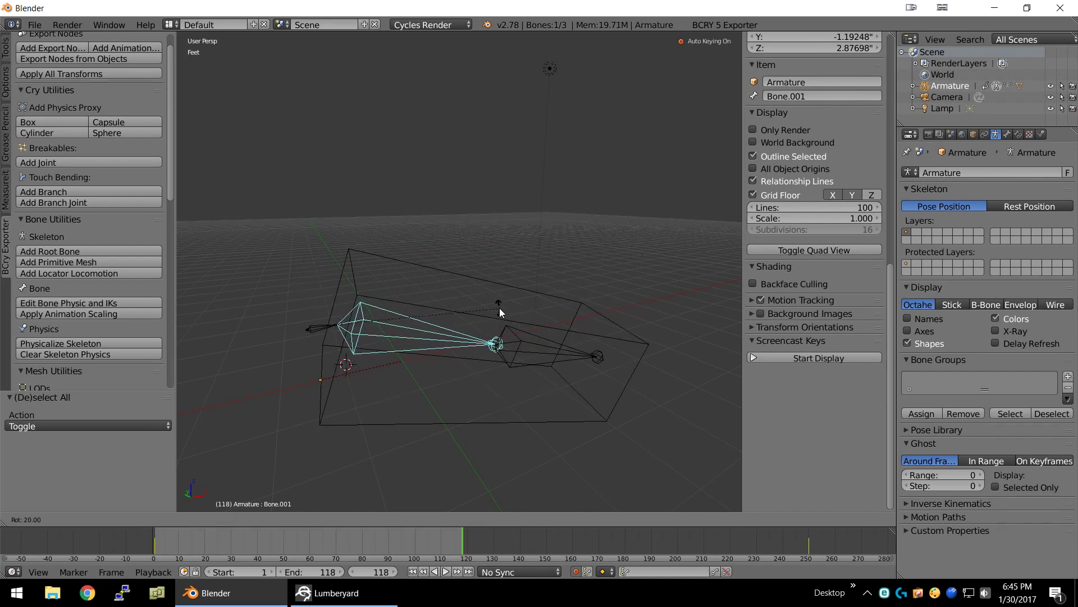
left_click(499, 307)
key("KP_1")
key("r")
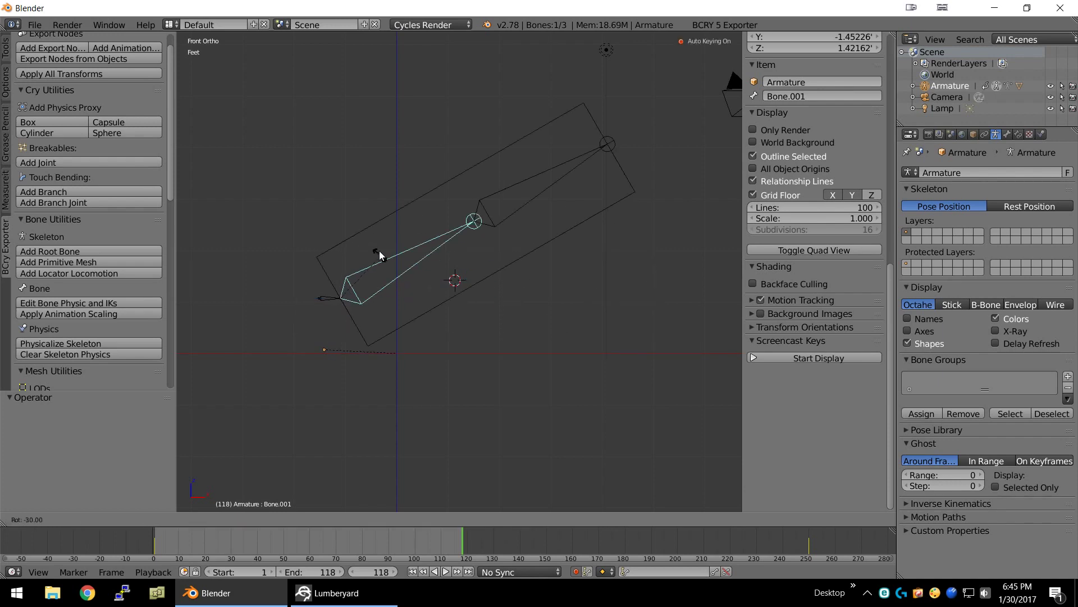
left_click(371, 226)
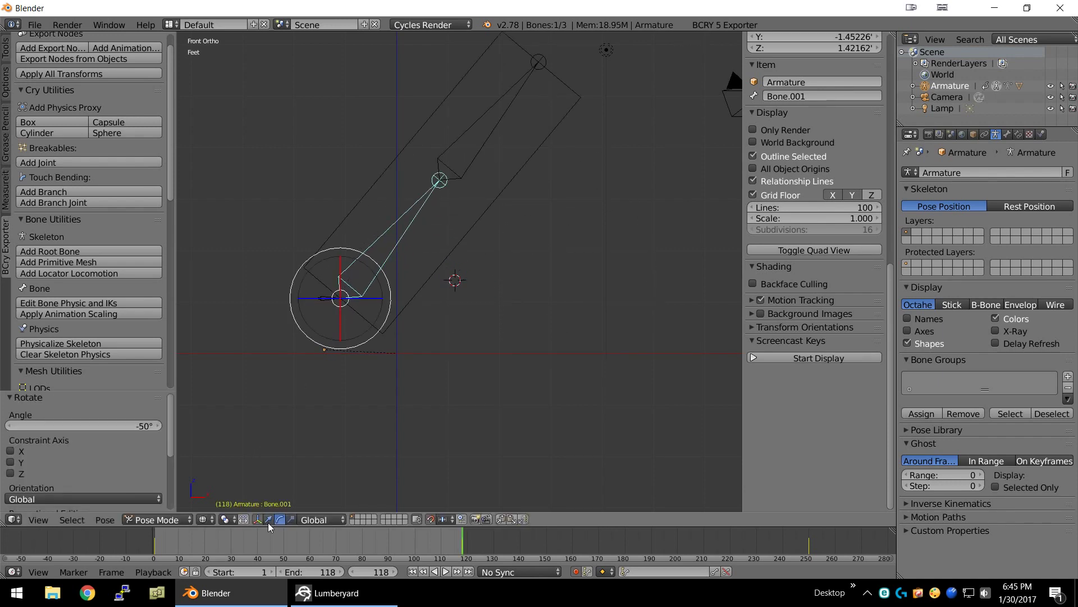
Step: Key Bone.001 at -40° on frame 1, then pose Bone.001 and Bone.002 (-50°) at frame 19
key("shift+Left")
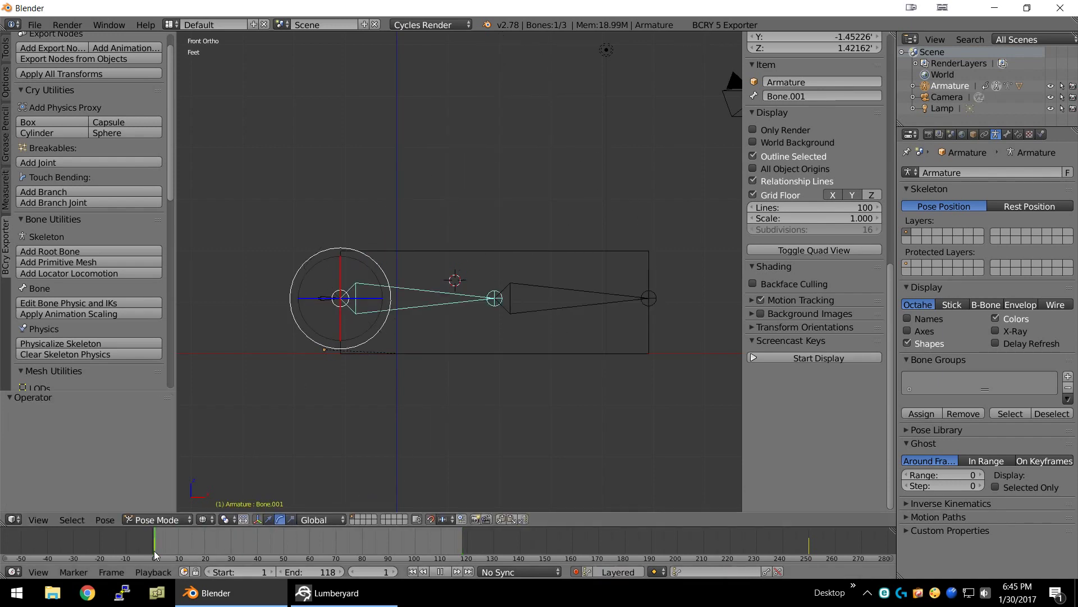
middle_click_drag(362, 366, 396, 373, "shift")
key("r")
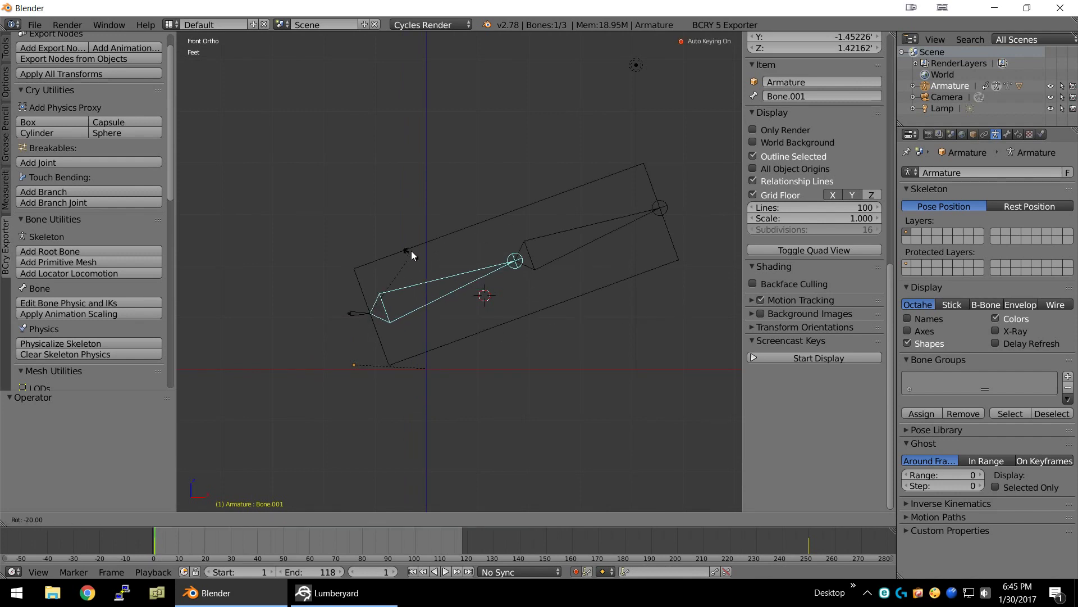
left_click(392, 247)
left_click(203, 538)
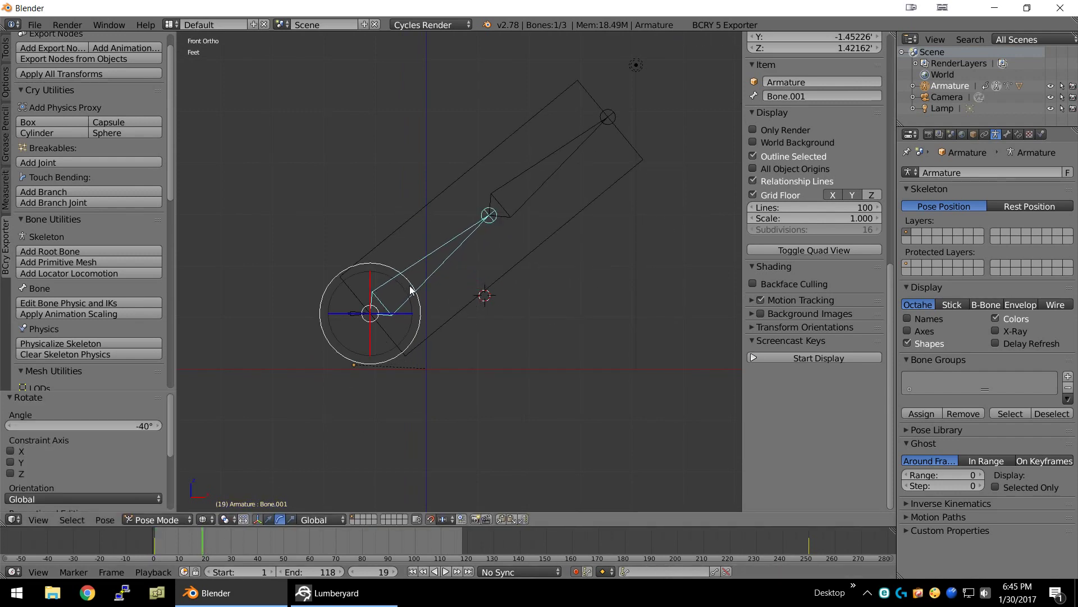
key("r")
left_click(531, 423)
key("a")
right_click(531, 416)
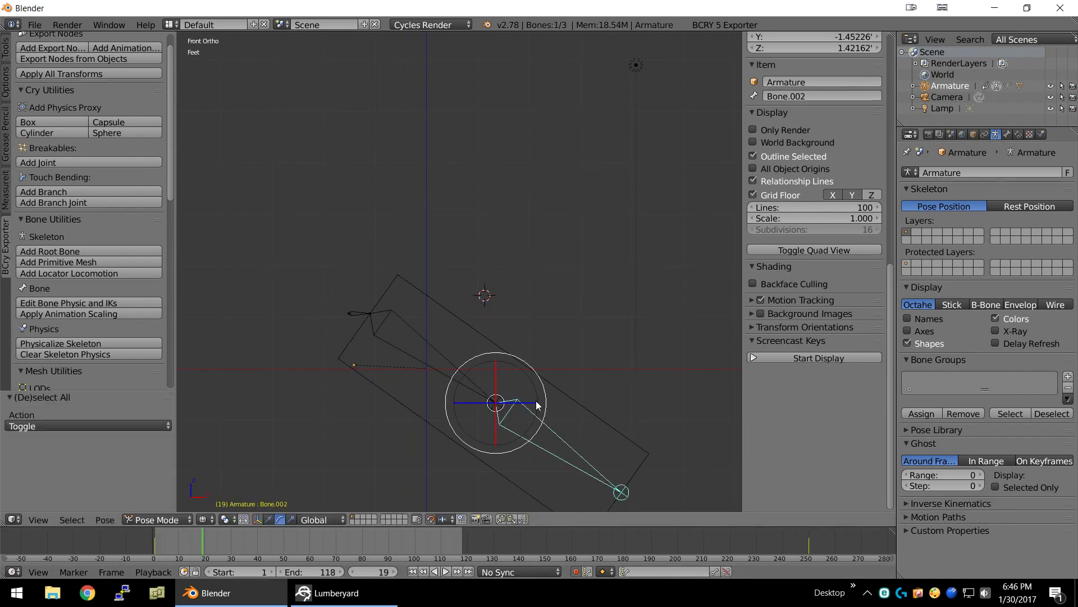
key("r")
left_click(529, 281)
Step: At frame 41, swing Bone.001 up 60° and Bone.002 to 80°
left_click(259, 543)
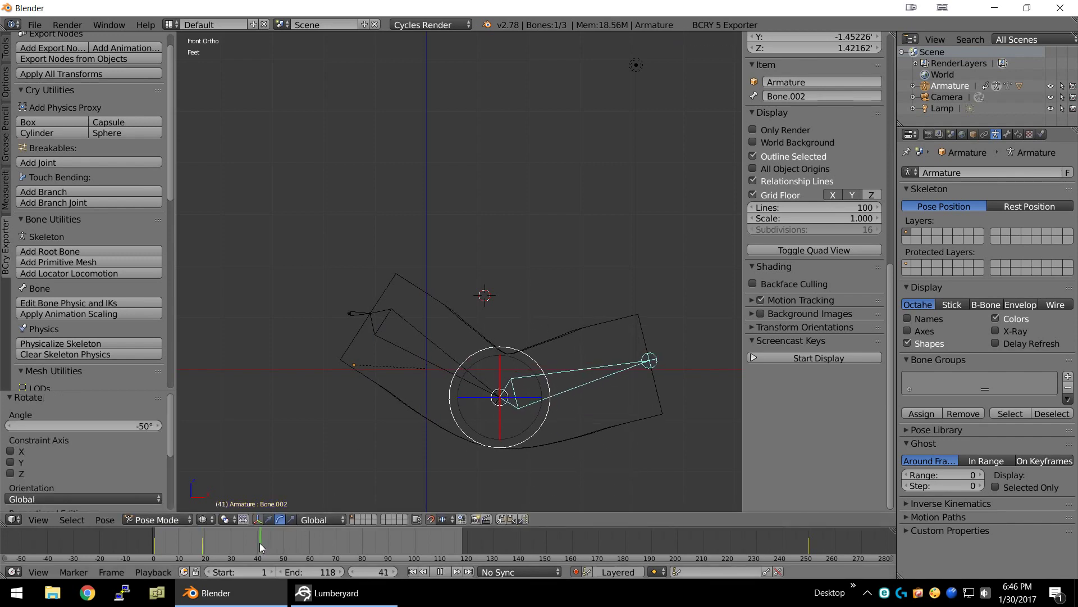
key("a")
right_click(412, 323)
key("r")
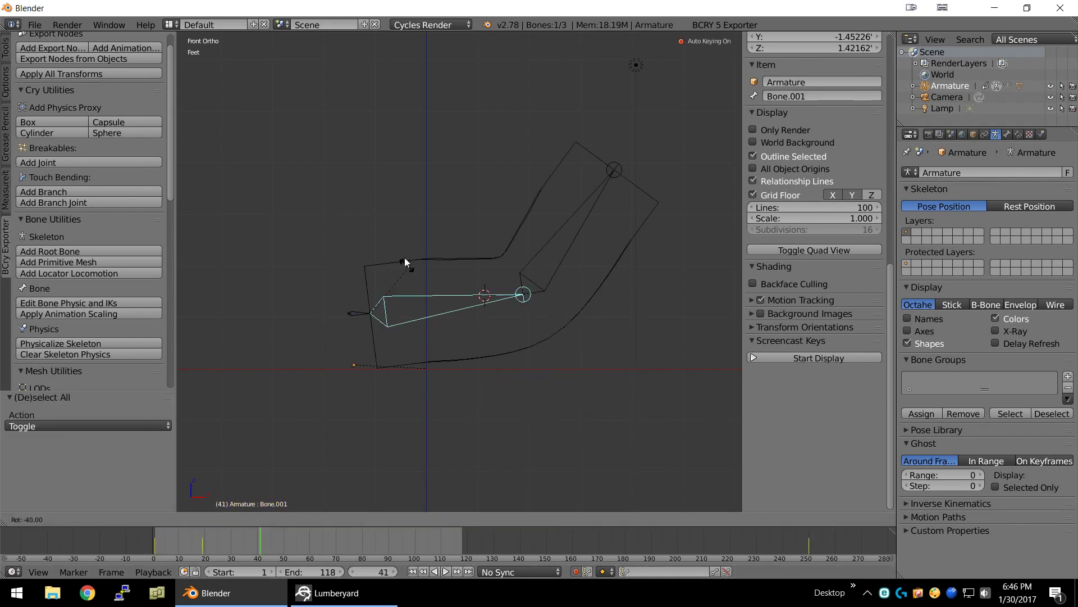
left_click(454, 222)
right_click(525, 214)
key("r")
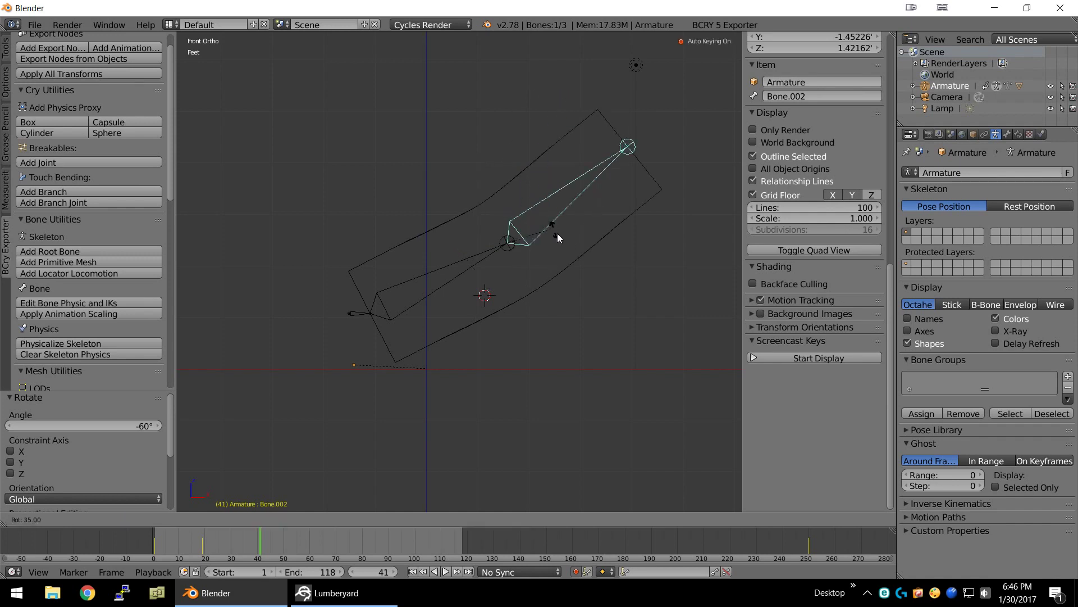
left_click(575, 278)
Step: At frame 69, rotate Bone.001 to 60° and Bone.002 to -70°
left_click_drag(314, 542, 333, 542)
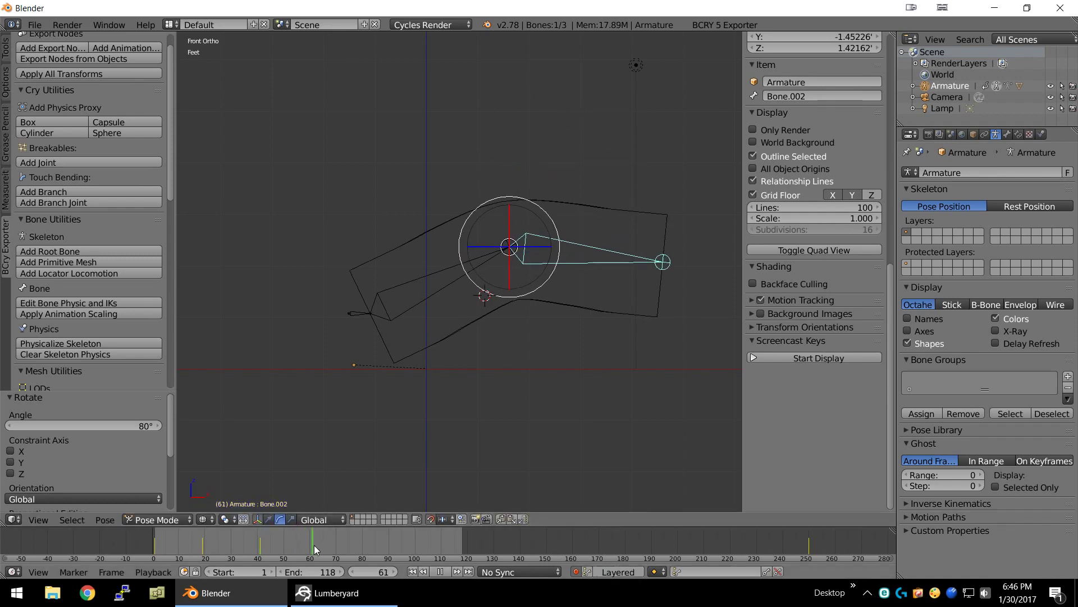
key("a")
right_click(447, 286)
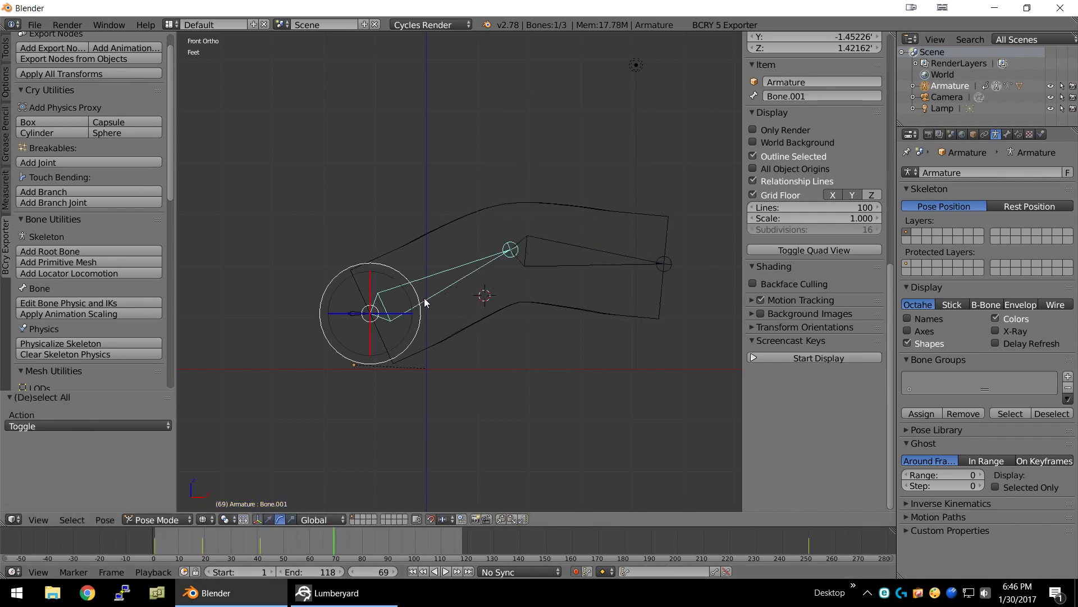
key("r")
left_click(420, 351)
right_click(518, 450)
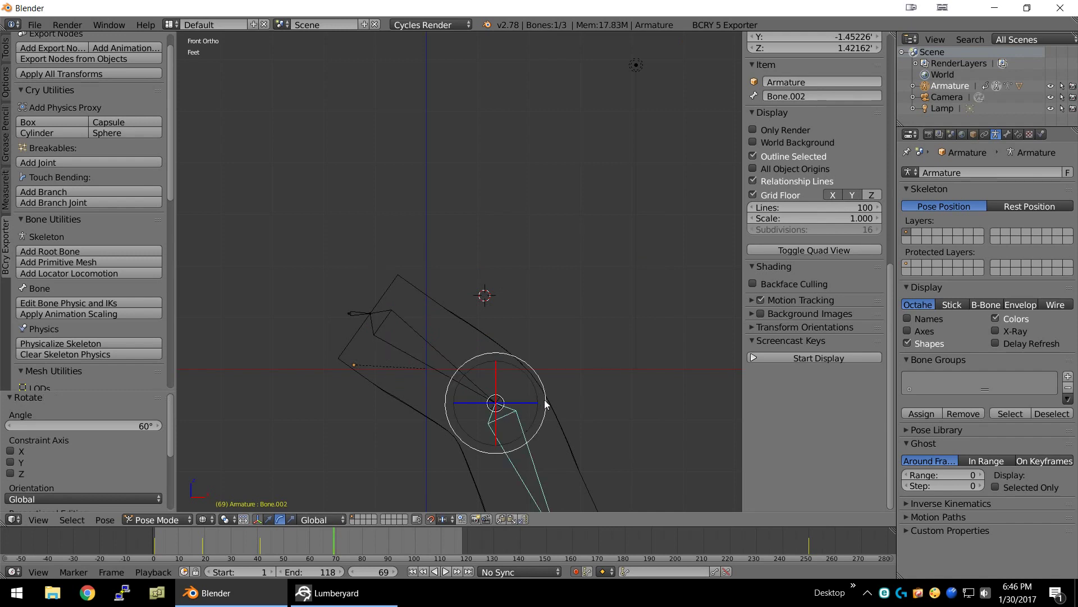
key("r")
left_click(540, 265)
Step: At frame 96, rotate Bone.001 and set Bone.002 to 70°
left_click(404, 547)
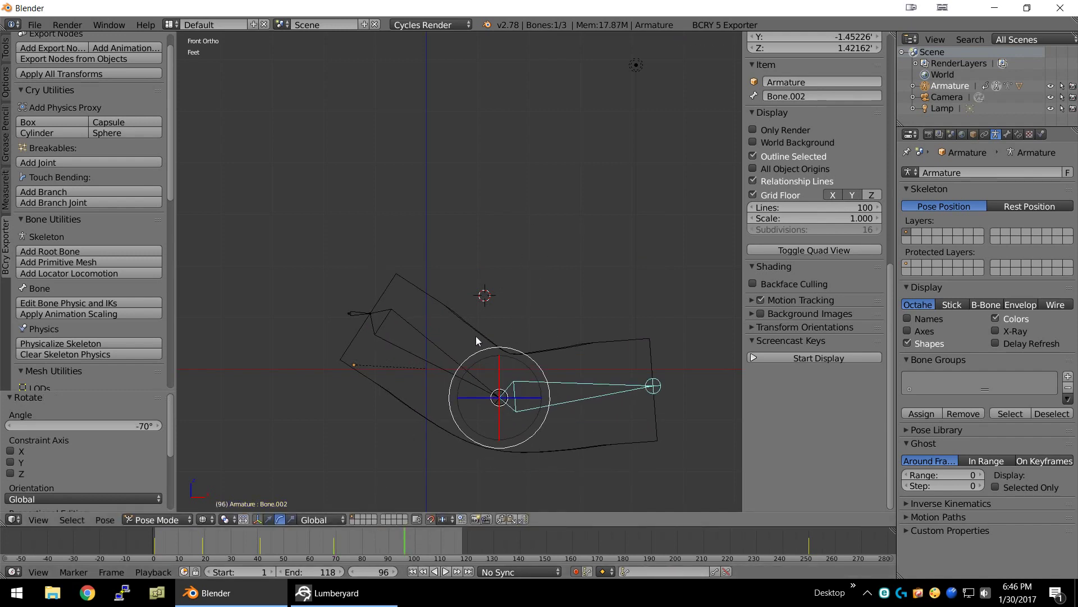
right_click(437, 335)
key("r")
left_click(527, 180)
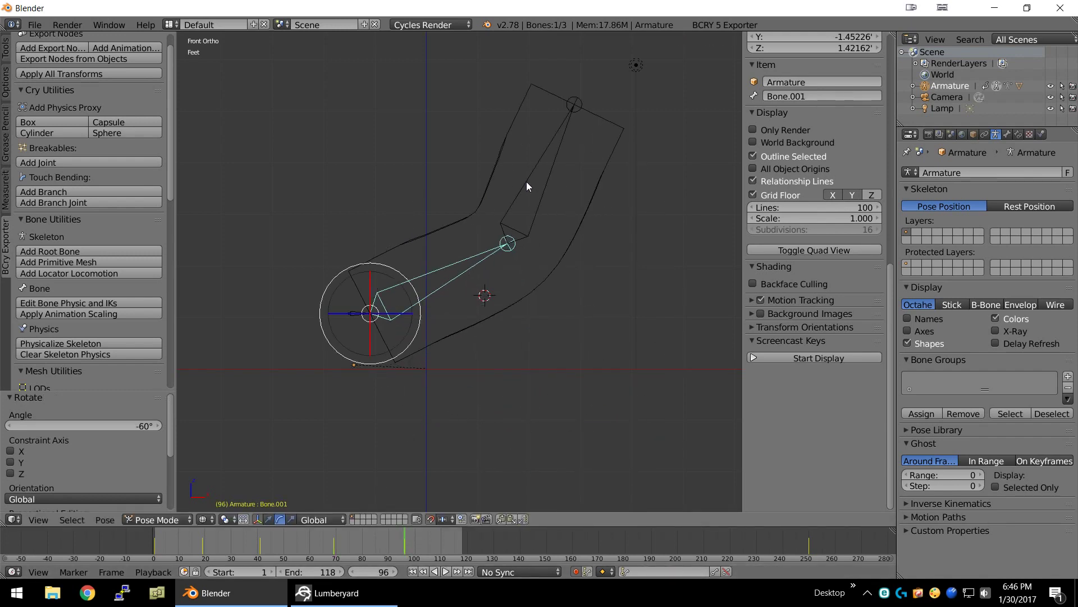
right_click(530, 177)
key("r")
left_click(548, 236)
Step: At frame 118, set Bone.002 to -25° and Bone.001 to 20° to straighten the box
left_click_drag(430, 544, 460, 554)
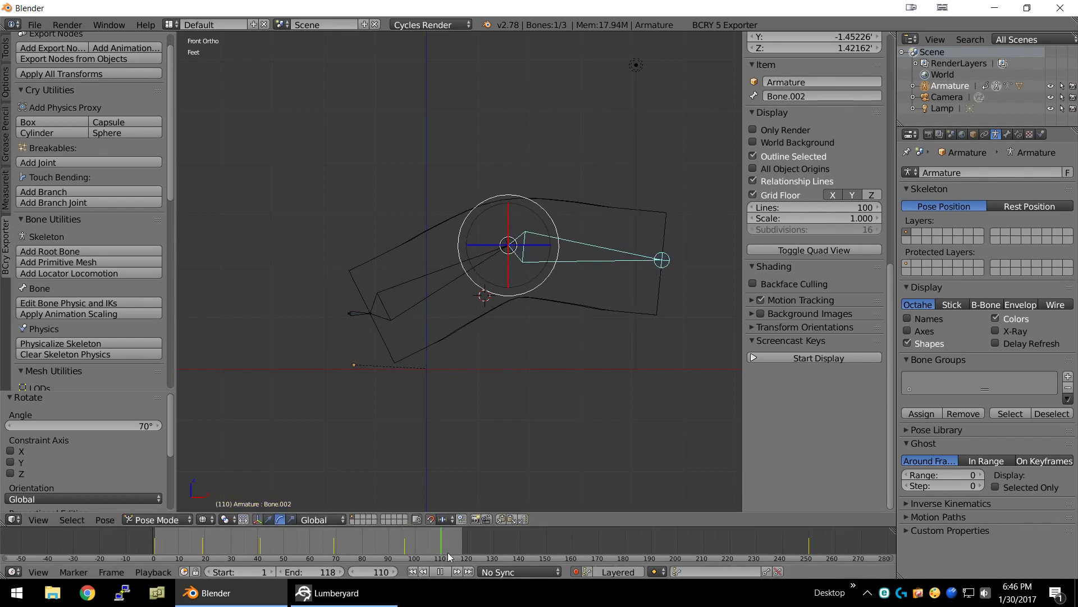
left_click(462, 541)
key("r")
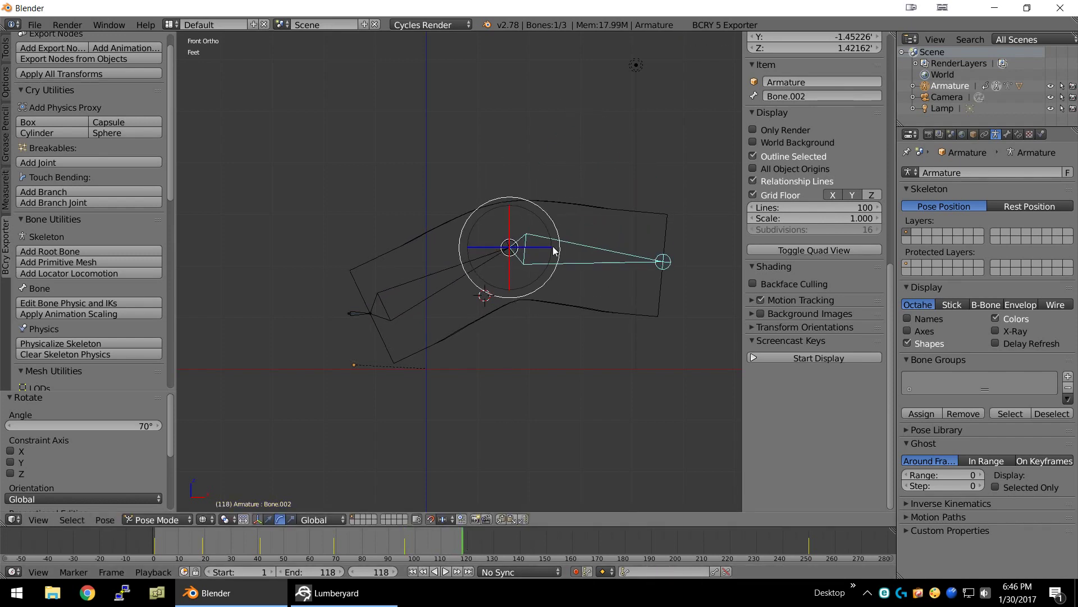
left_click(561, 181)
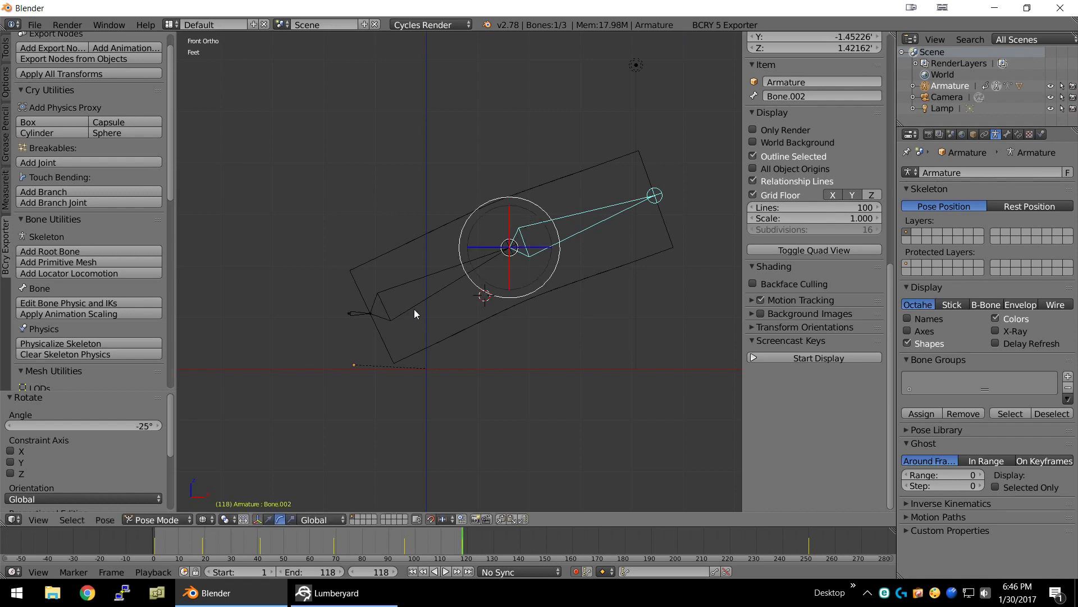
right_click(405, 307)
key("r")
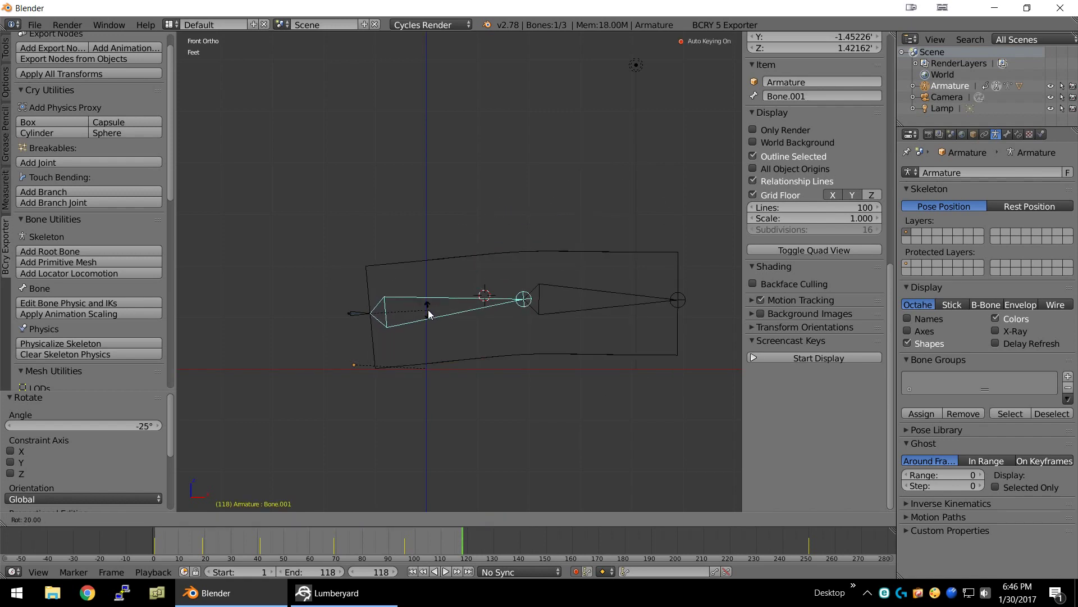
left_click(429, 313)
Step: Play back the bending animation from frame 0, return to Object Mode, and select the Cube
left_click_drag(333, 548, 157, 553)
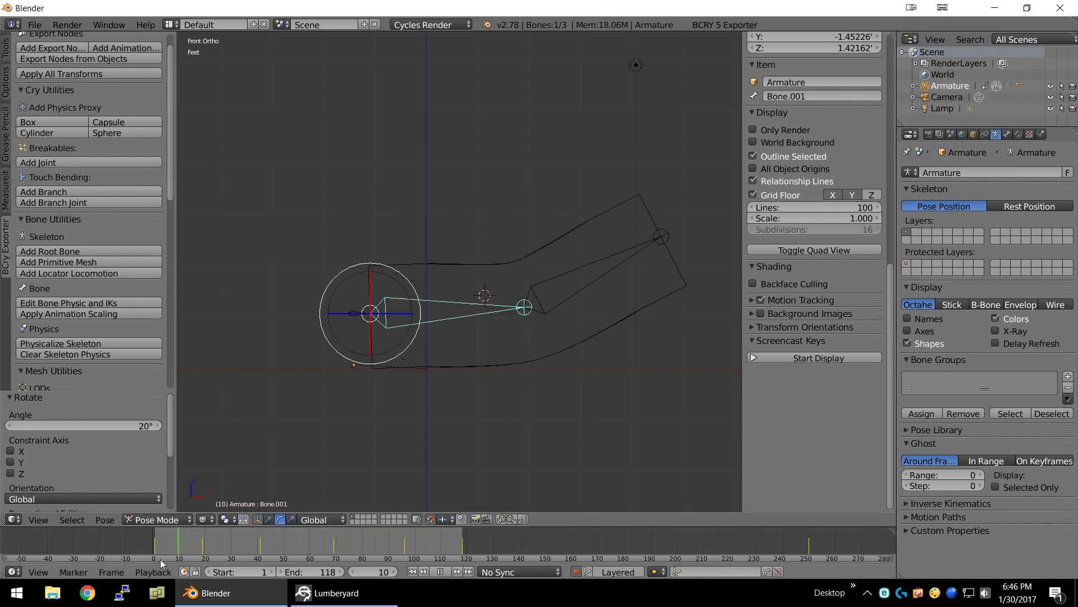
left_click(448, 571)
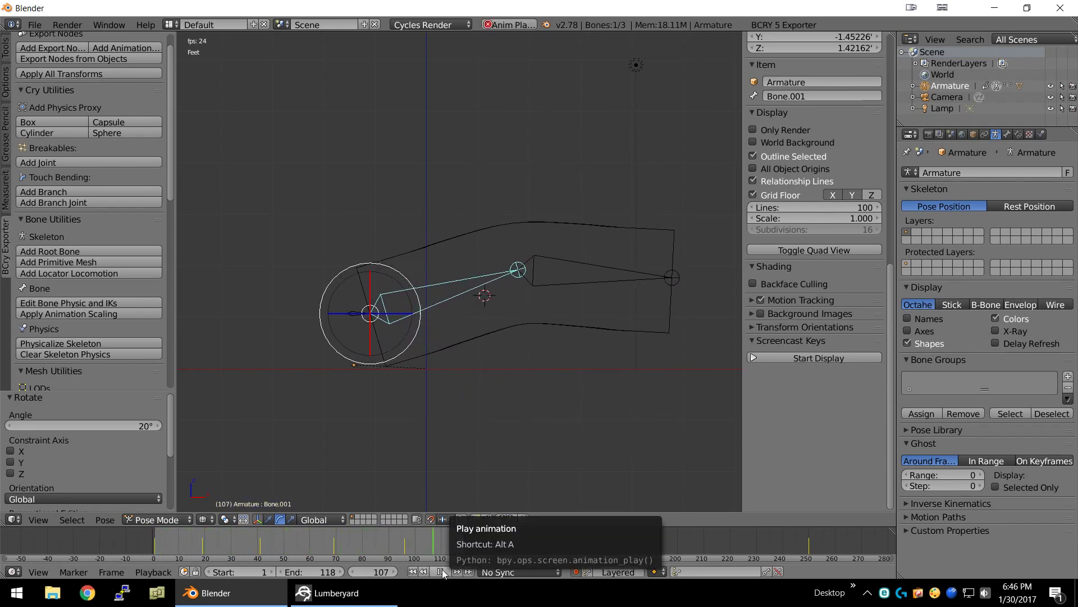
left_click(443, 571)
key("a")
key("a")
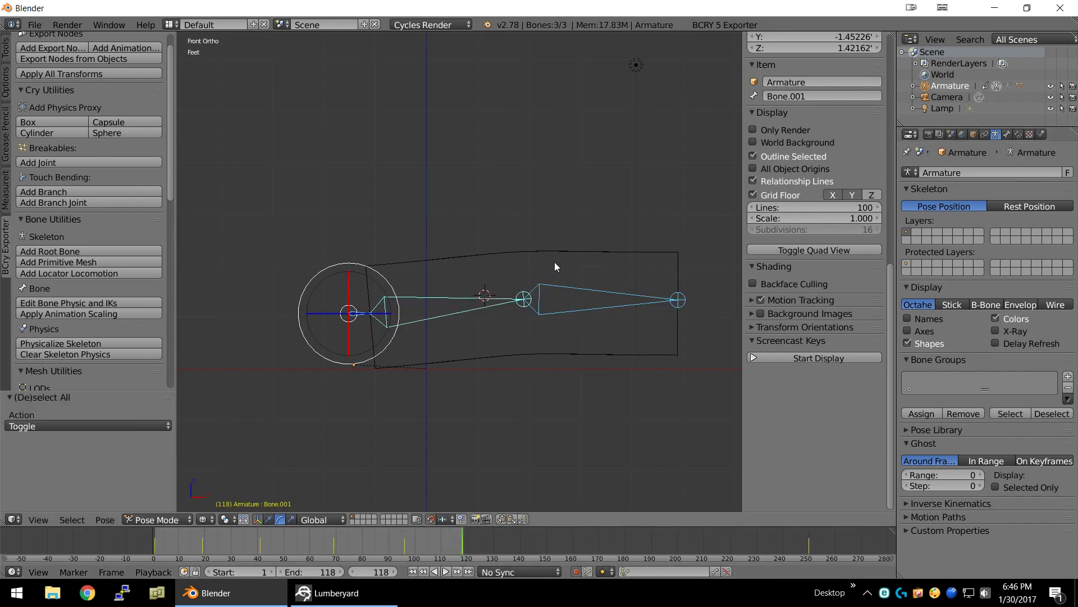
key("a")
left_click(173, 520)
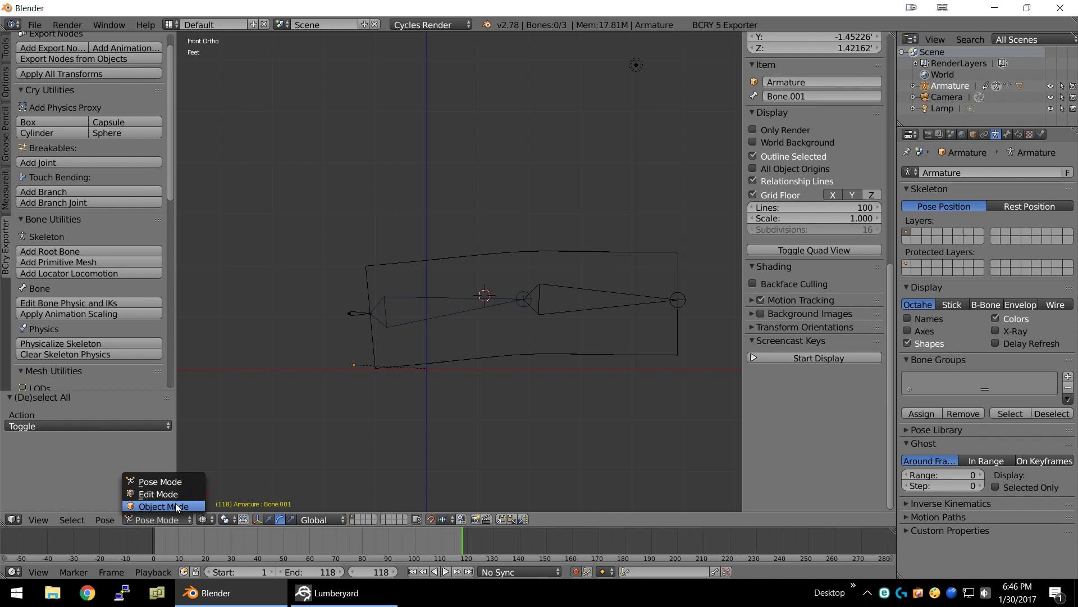
right_click(454, 268)
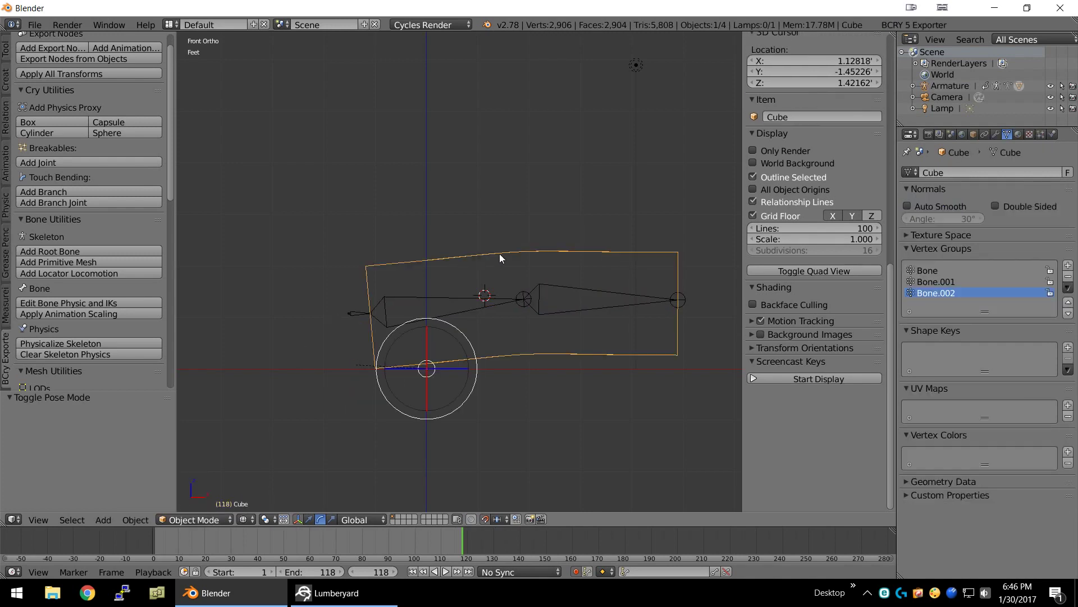
Step: Add a UV map to the Cube in the mesh Data tab
left_click(1069, 405)
middle_click_drag(576, 348, 561, 355, "shift")
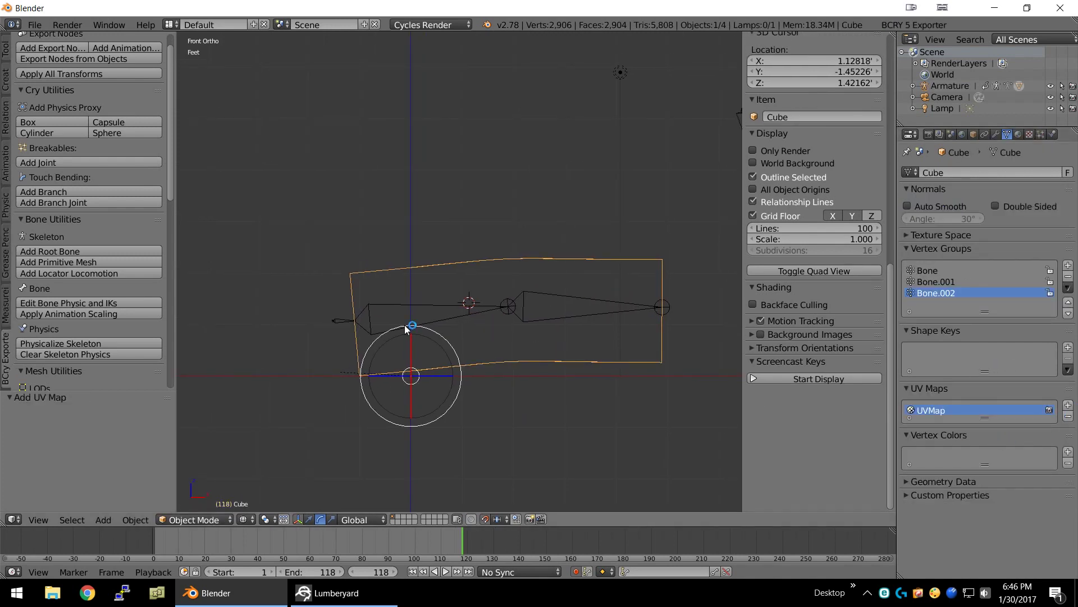
scroll(125, 280, "down", 5)
scroll(118, 275, "down", 7)
scroll(117, 275, "down", 7)
scroll(118, 276, "up", 6)
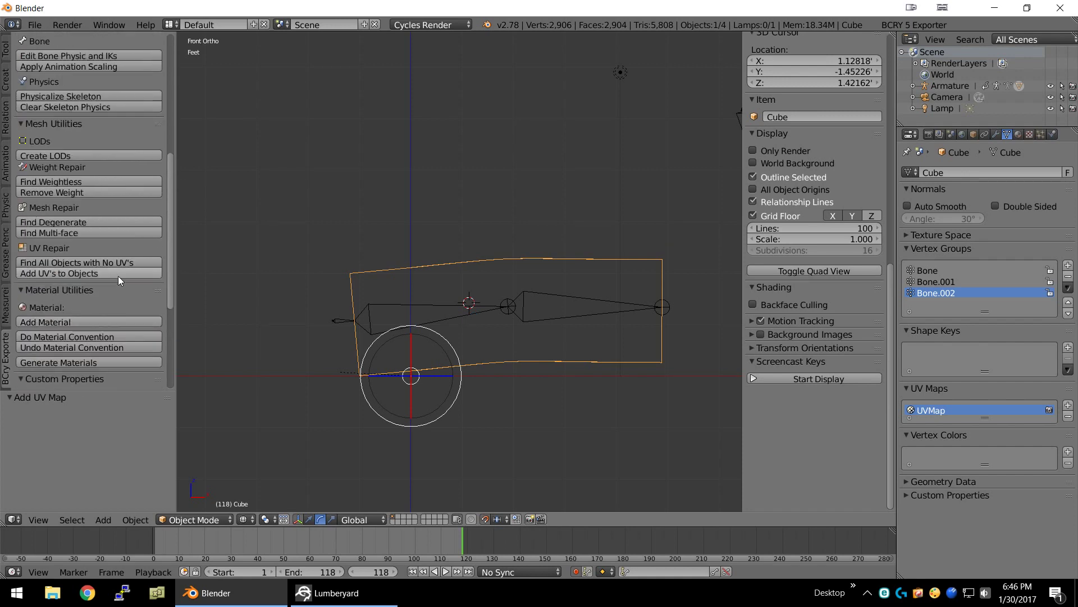
scroll(118, 276, "up", 7)
scroll(118, 278, "up", 6)
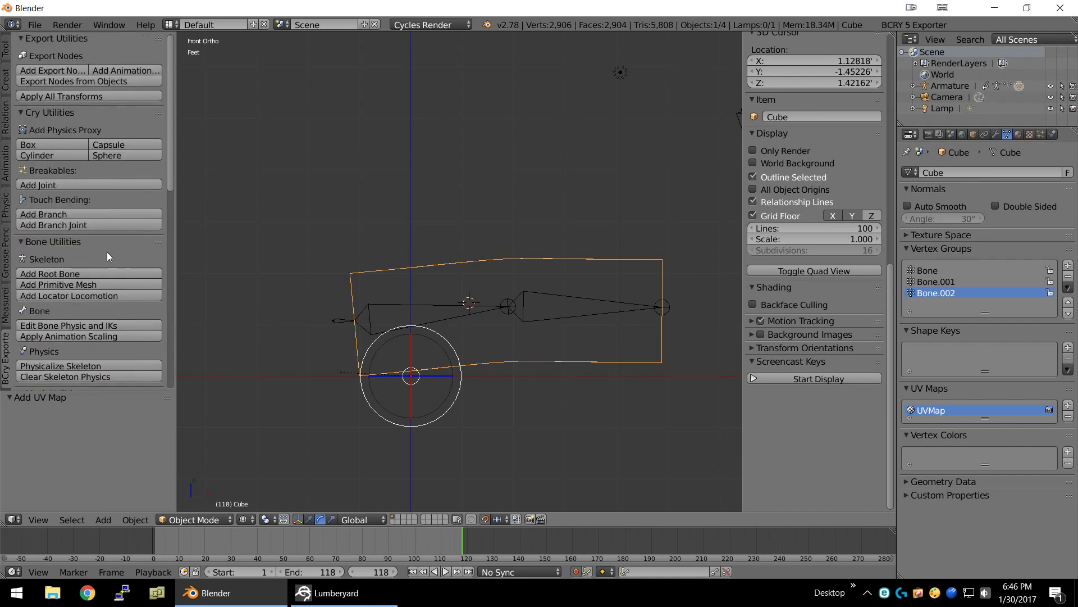
Step: Create a SKIN export node test01 and add a primitive mesh at the armature root
left_click(66, 68)
type("test")
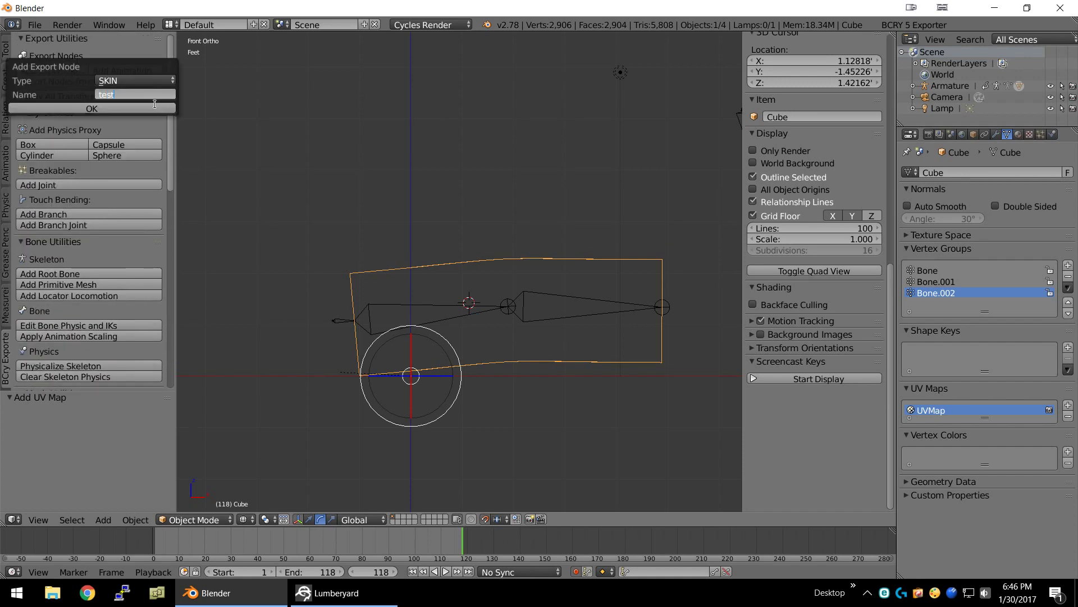
type("01")
left_click(99, 110)
right_click(338, 320)
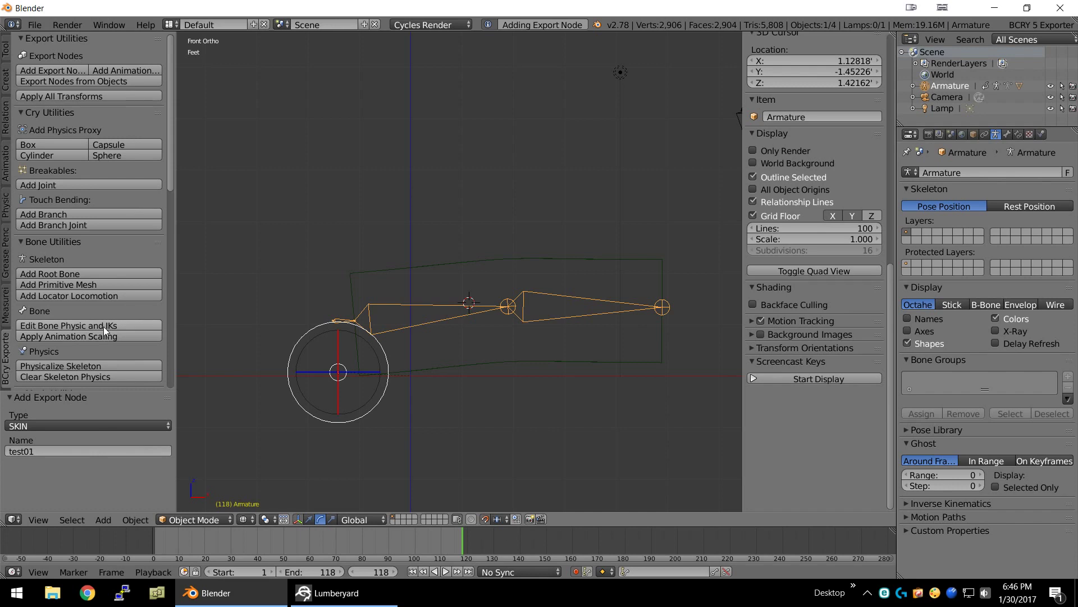
left_click(96, 284)
Step: Select the armature together with the No_Draw mesh, retrying after failed export-node attempts
right_click(352, 322)
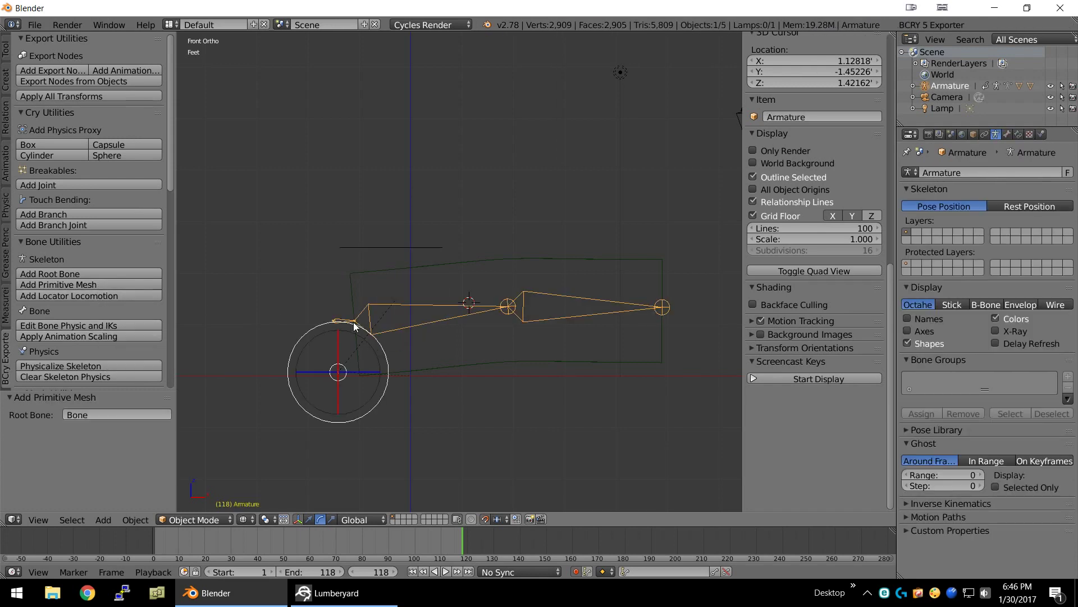
left_click(66, 69)
right_click(346, 251)
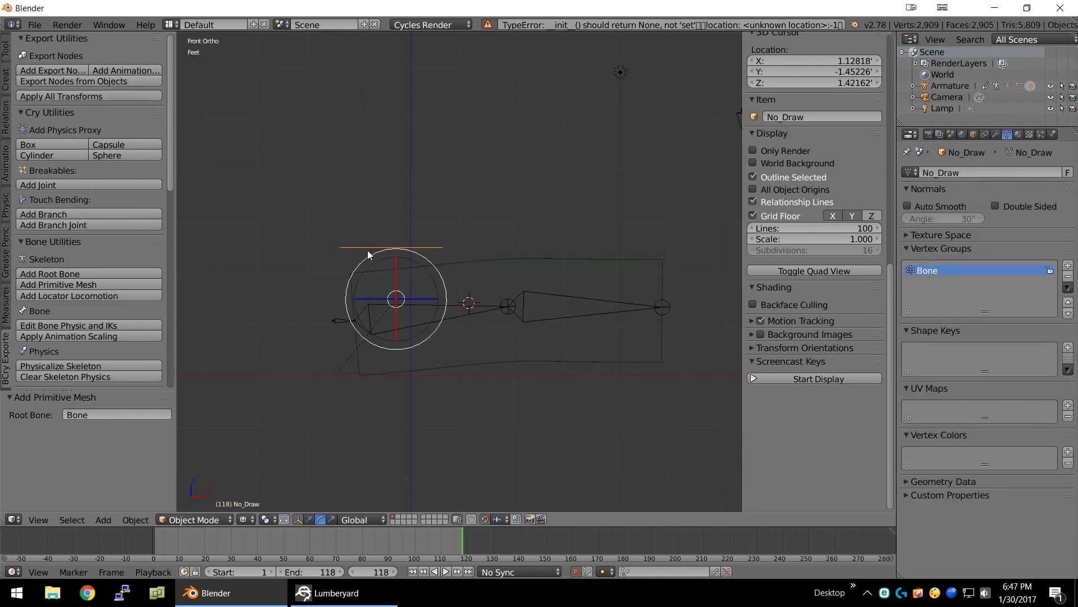
right_click(337, 328)
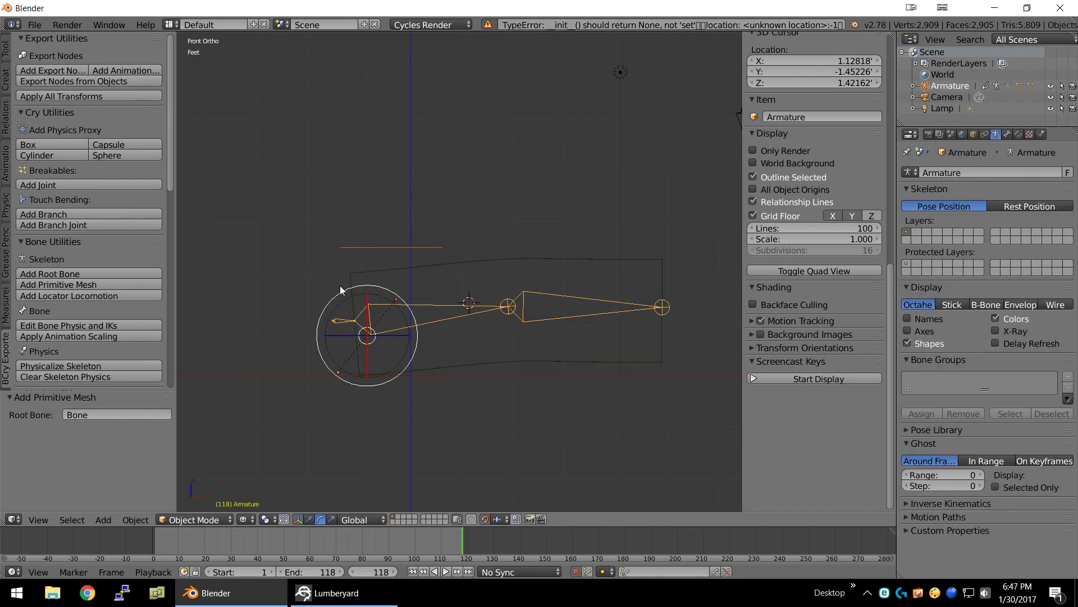
left_click(66, 95)
right_click(376, 246)
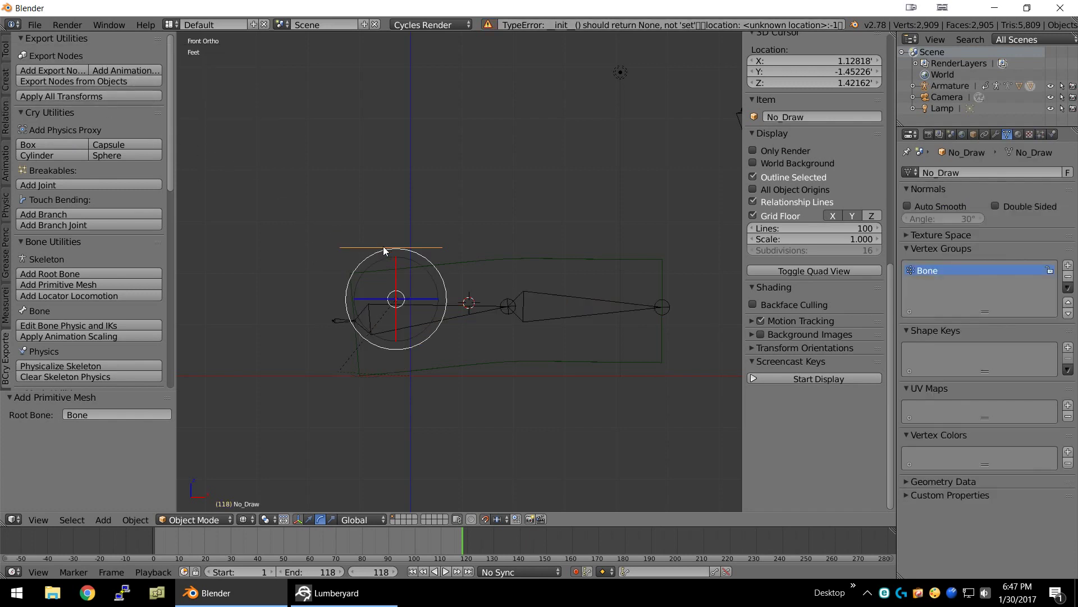
right_click(337, 320, "shift")
right_click(362, 245, "shift")
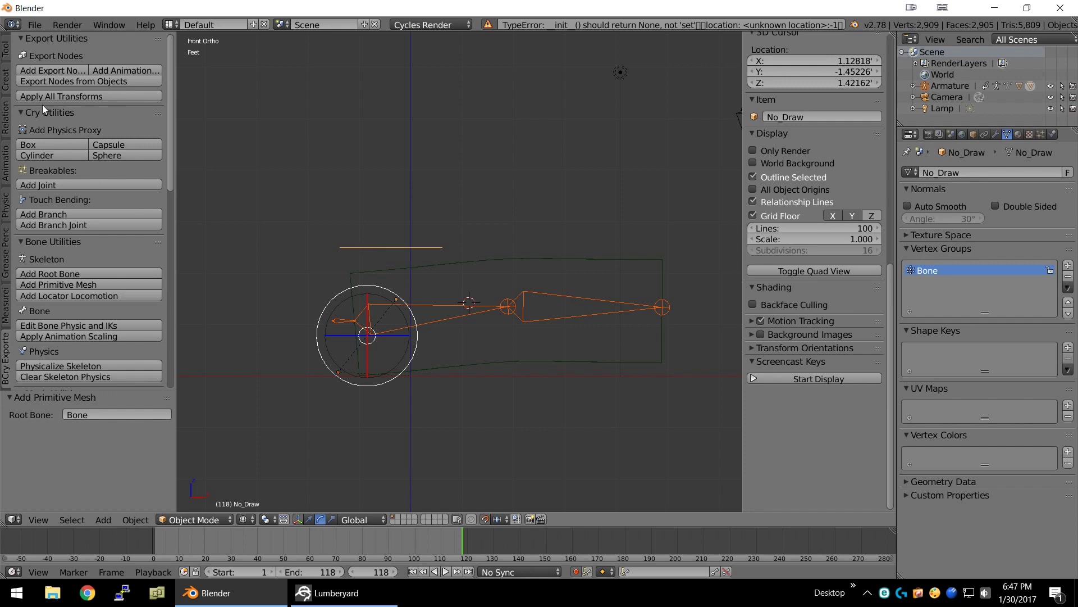
Step: Create a CHR export node named test01_skel and reselect the armature rig
left_click(42, 71)
left_click(157, 103)
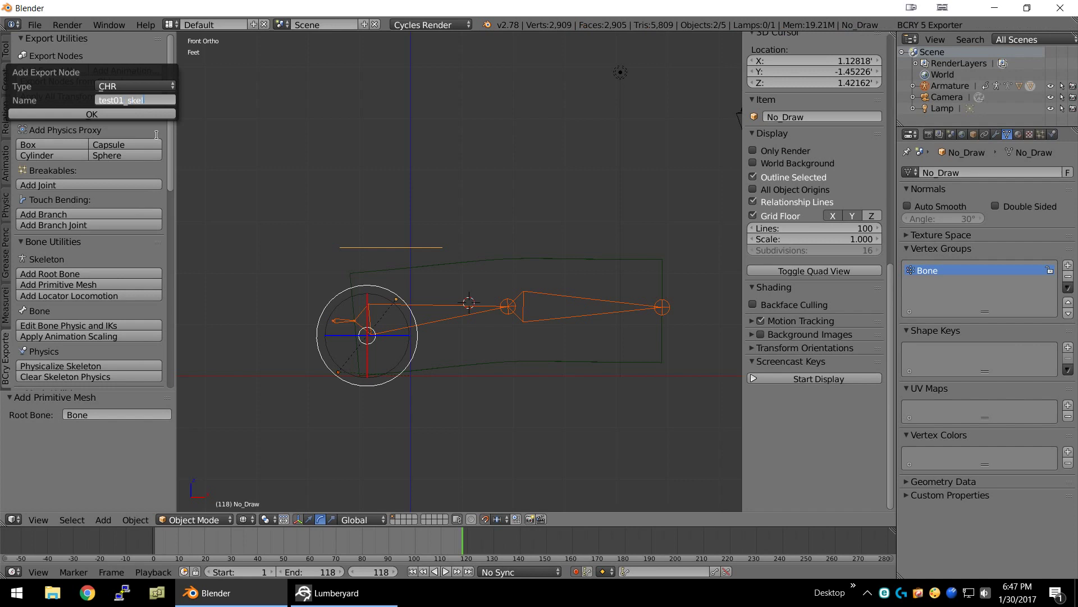
left_click(96, 114)
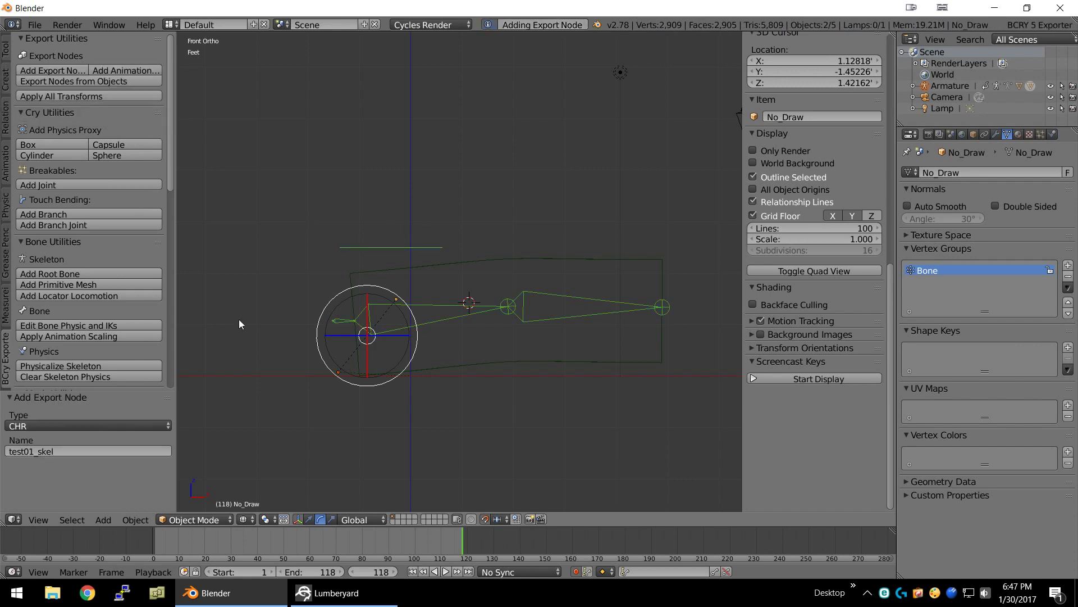
scroll(123, 281, "down", 4)
scroll(123, 282, "down", 4)
scroll(124, 278, "down", 5)
scroll(124, 273, "up", 13)
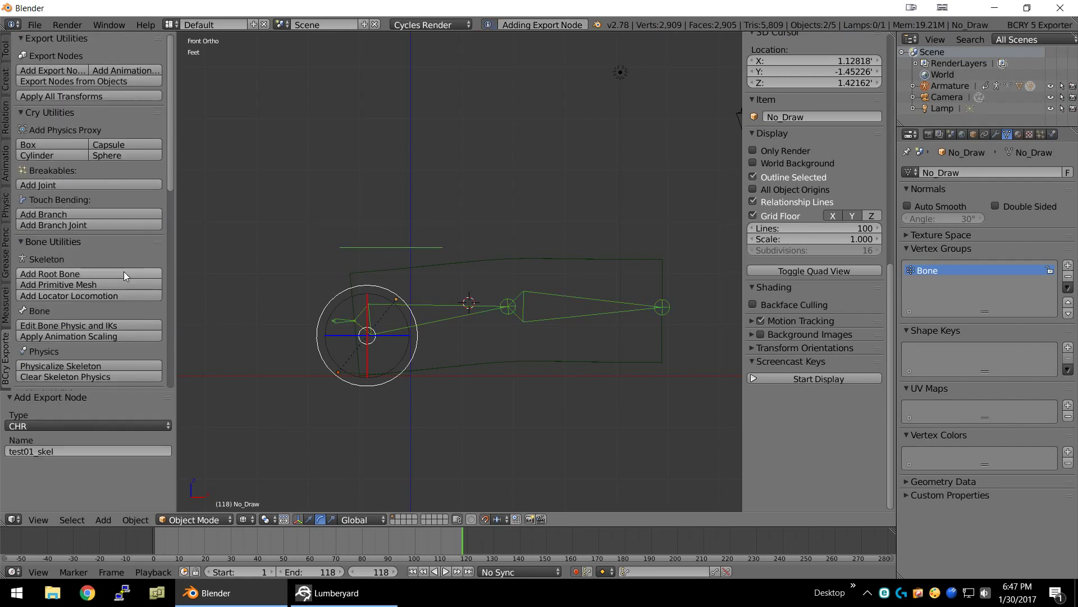
left_click(124, 273)
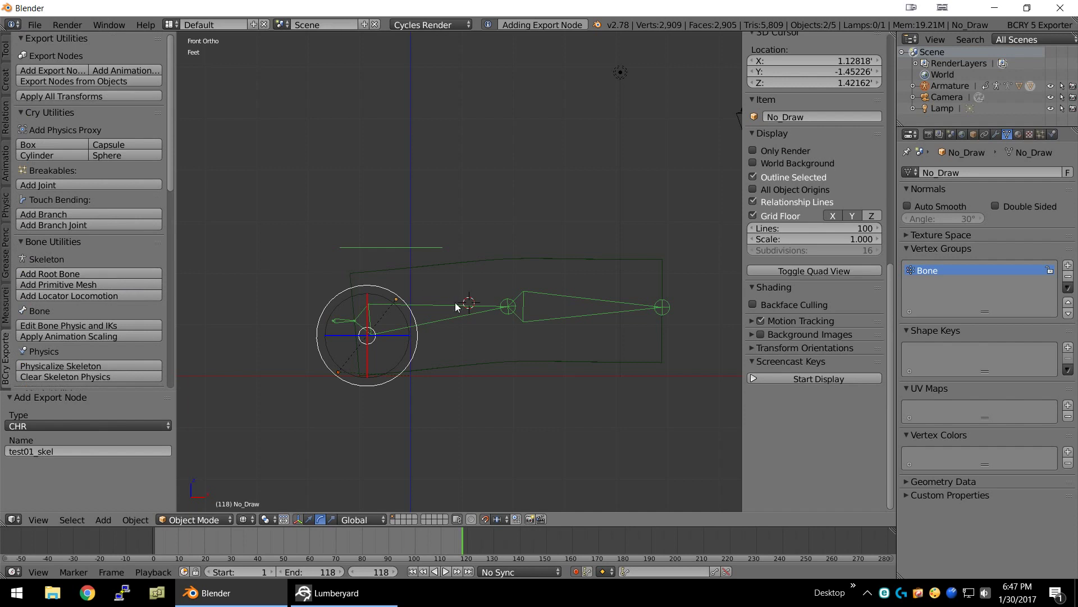
Step: Add an I_CAF animation node named test01_anim spanning the timeline
left_click(121, 69)
left_click(141, 97)
type("test01_anim")
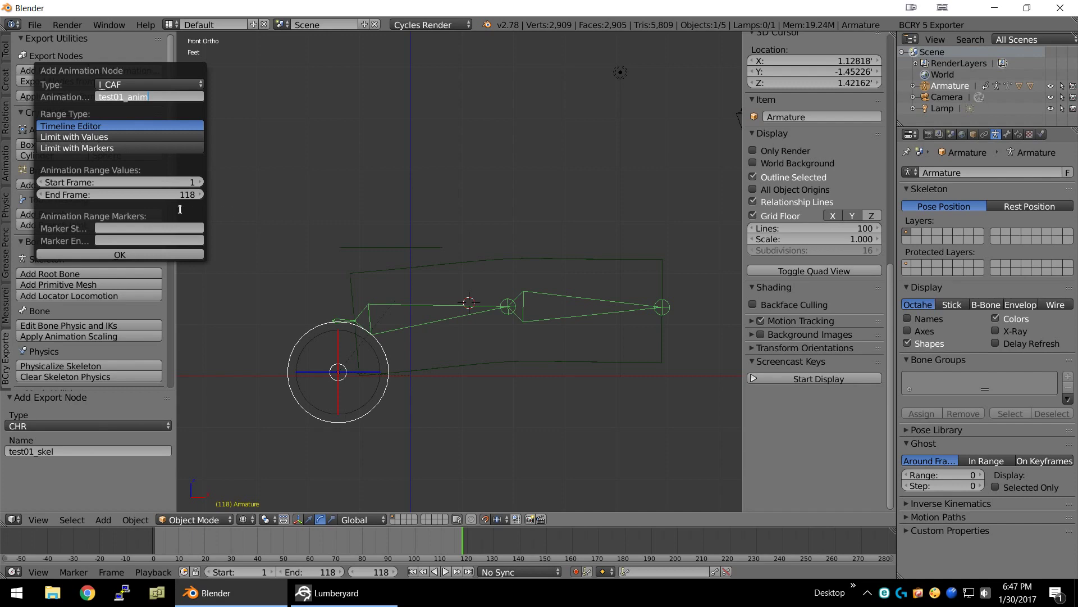
left_click(107, 253)
scroll(129, 248, "down", 5)
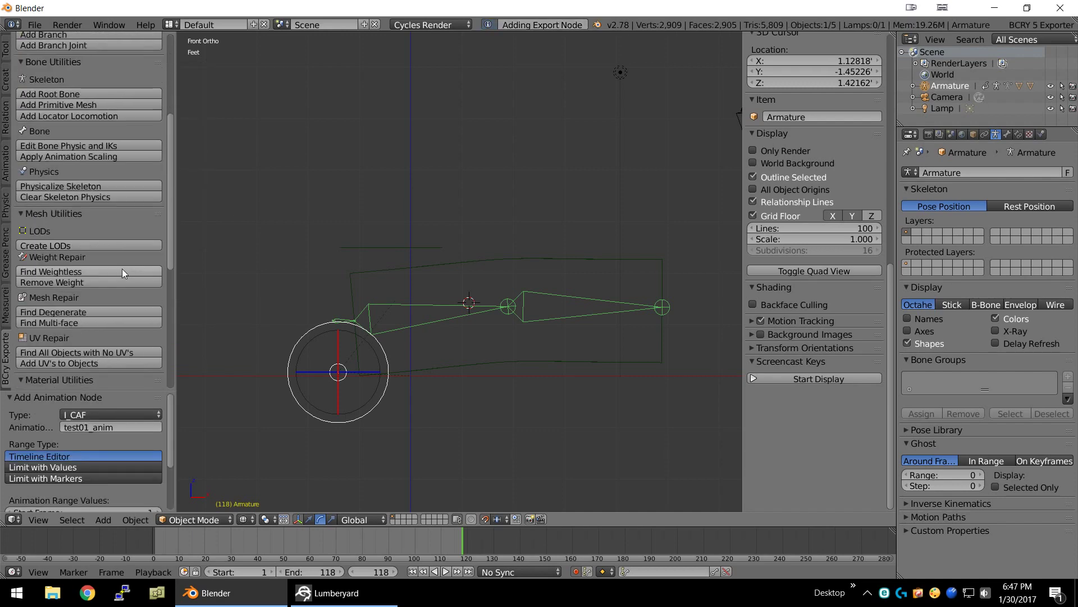
scroll(123, 269, "down", 5)
scroll(119, 286, "down", 2)
Step: Select the box mesh and give it a new material
middle_click_drag(451, 404, 459, 412, "shift")
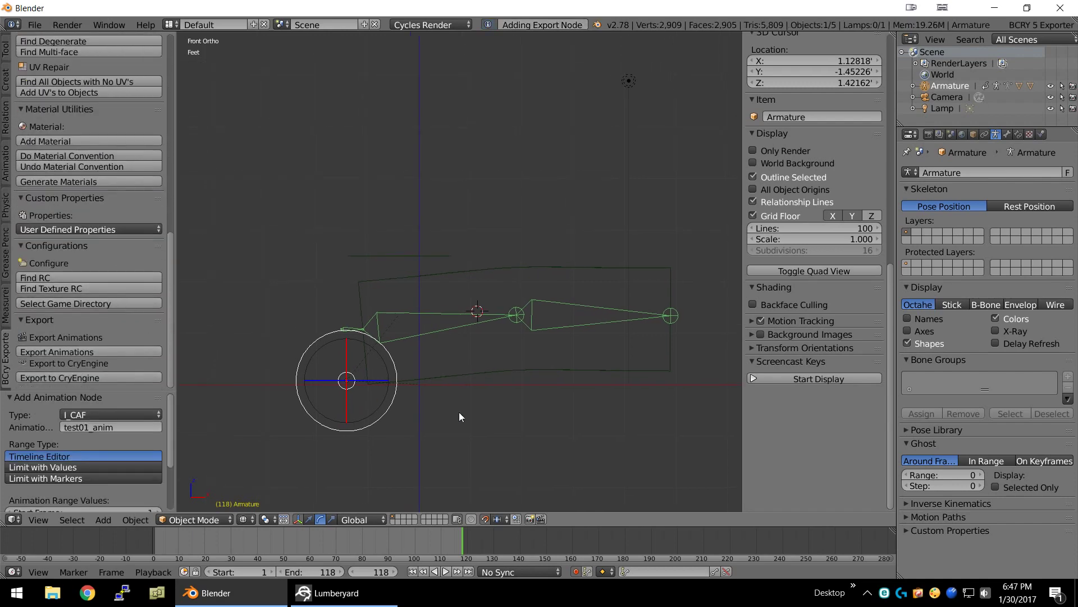
right_click(487, 380)
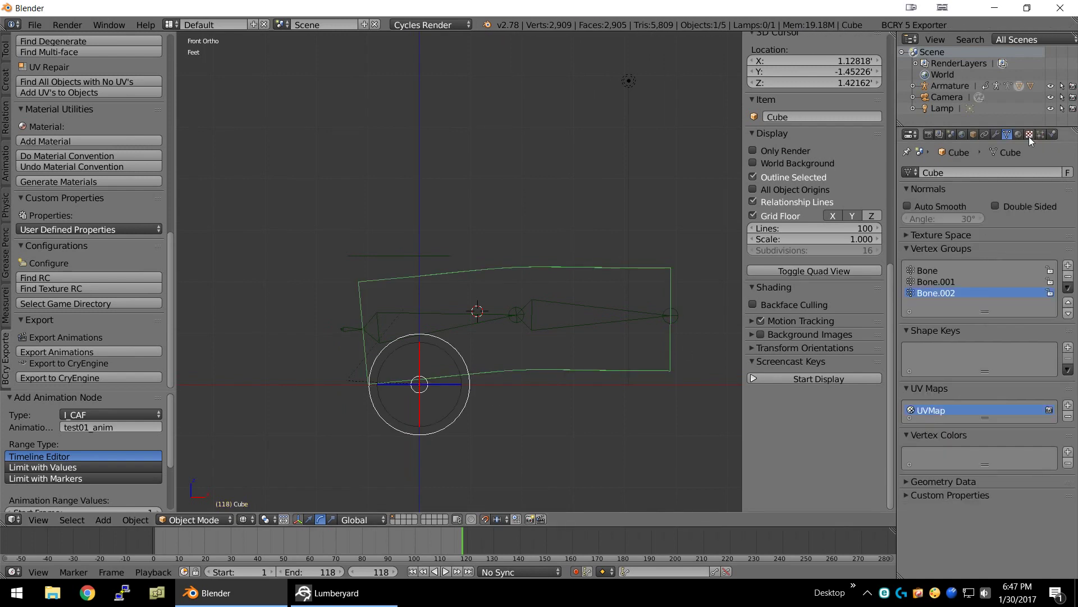
left_click(1019, 134)
left_click(969, 209)
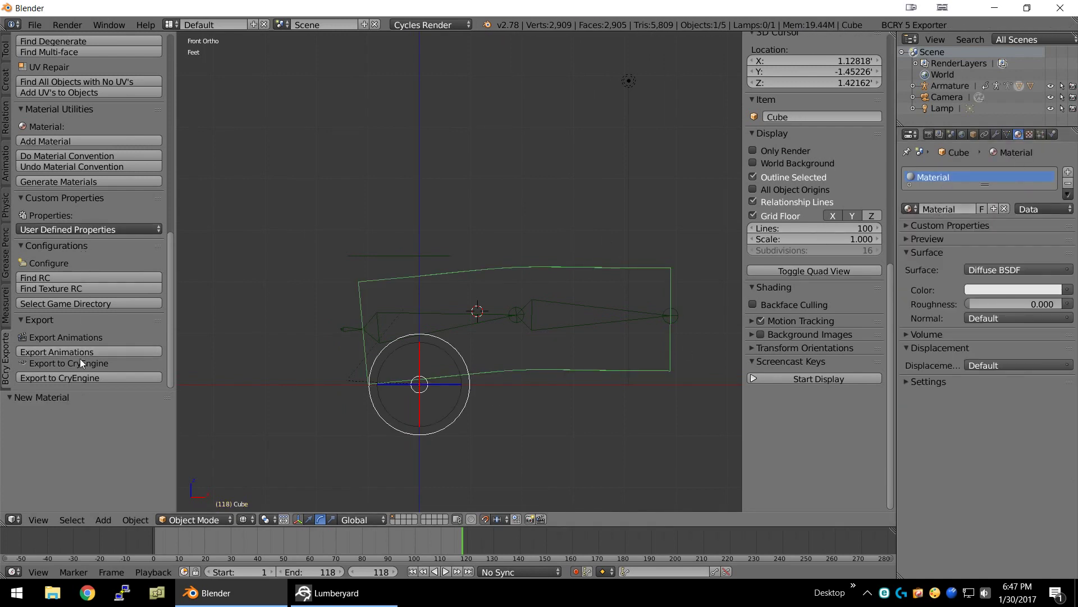
Step: Export the character to objects\tests with Export for LumberYard and Generate Materials enabled
left_click(76, 379)
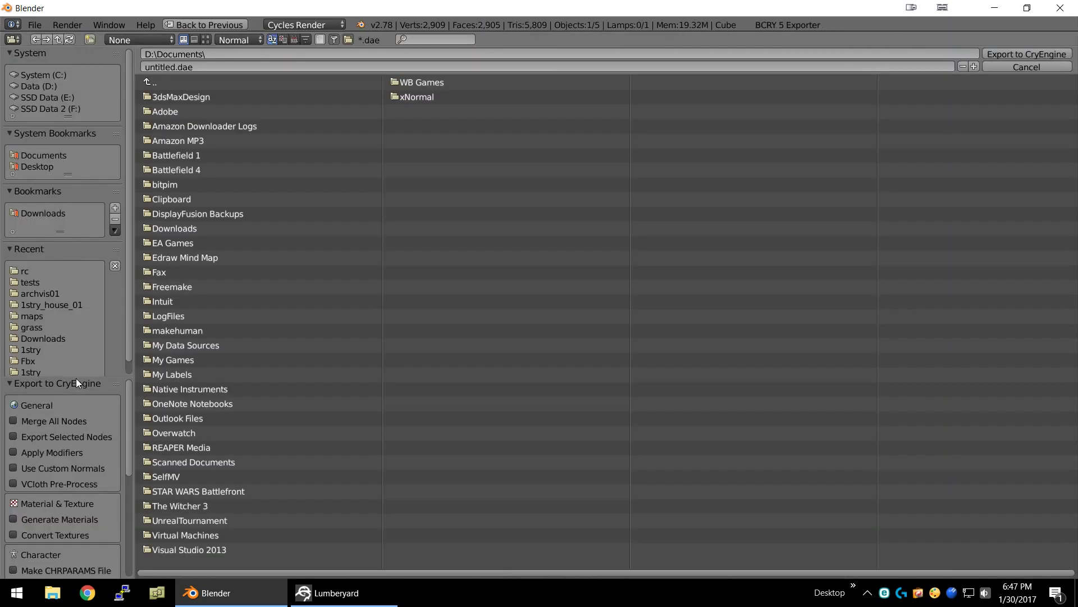
scroll(69, 415, "down", 3)
scroll(65, 439, "down", 3)
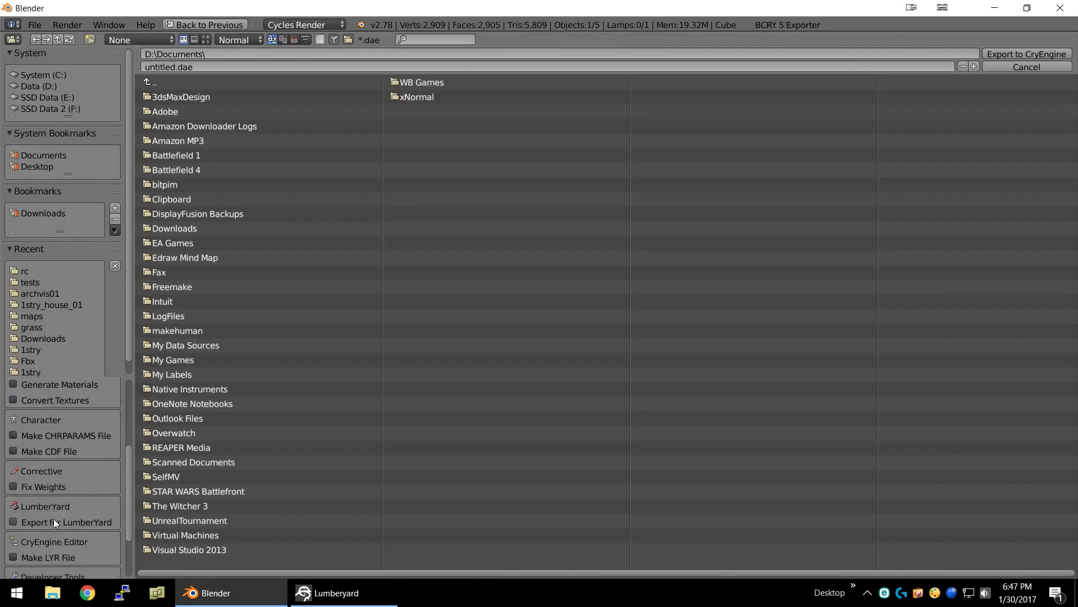
left_click(21, 522)
scroll(68, 440, "up", 2)
scroll(73, 443, "up", 1)
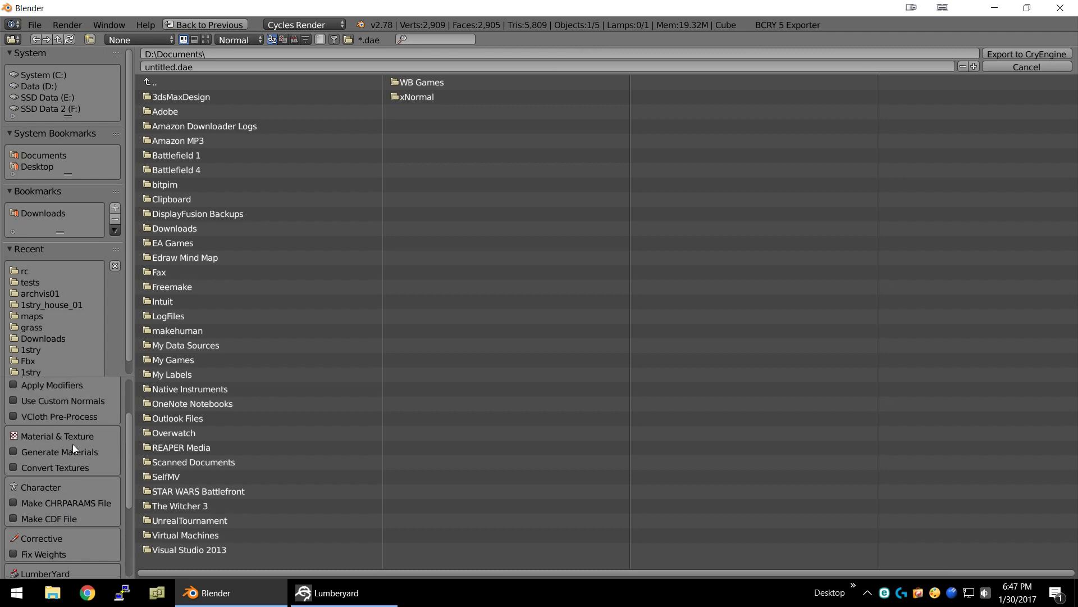
left_click(73, 450)
left_click(30, 281)
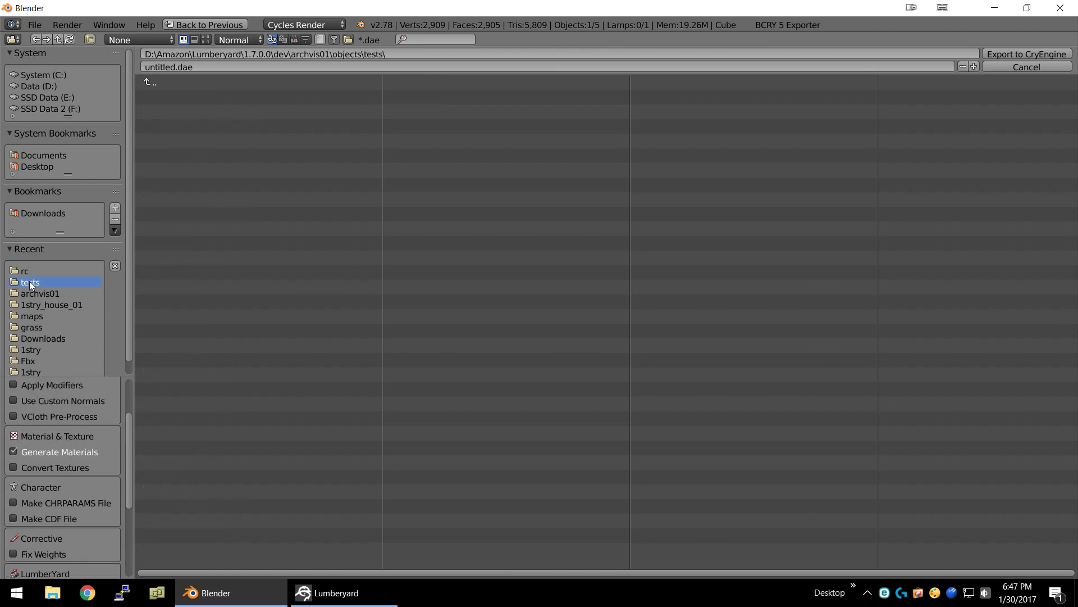
left_click(200, 67)
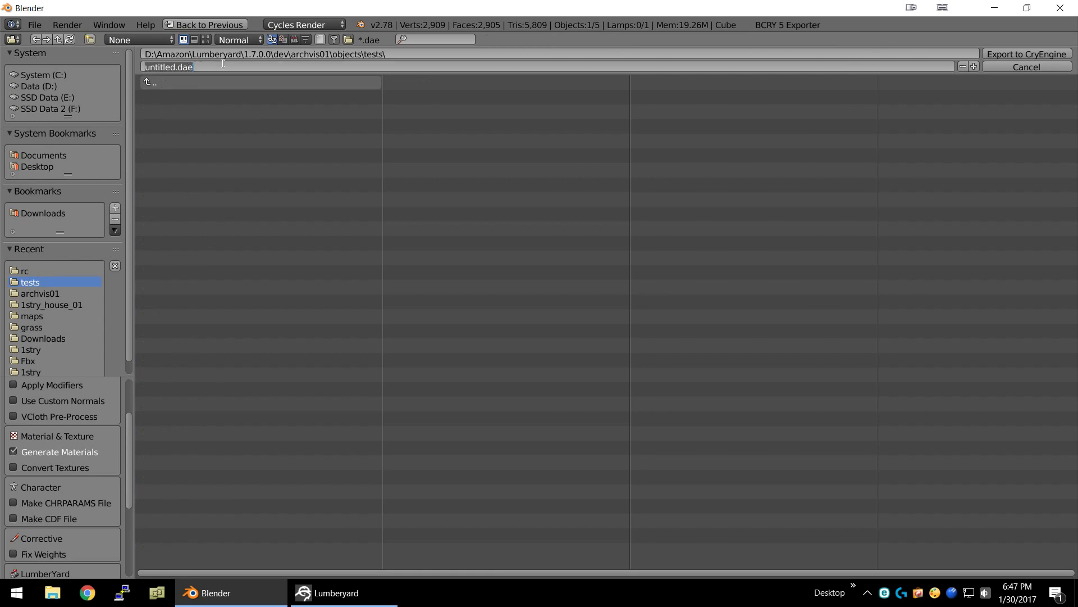
key("BackSpace")
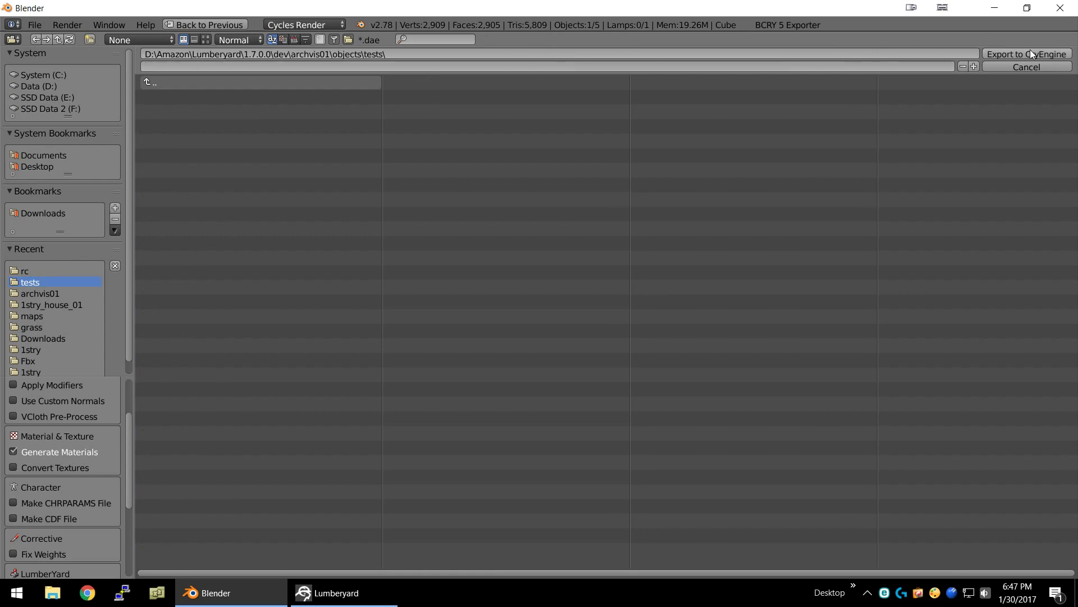
key("Return")
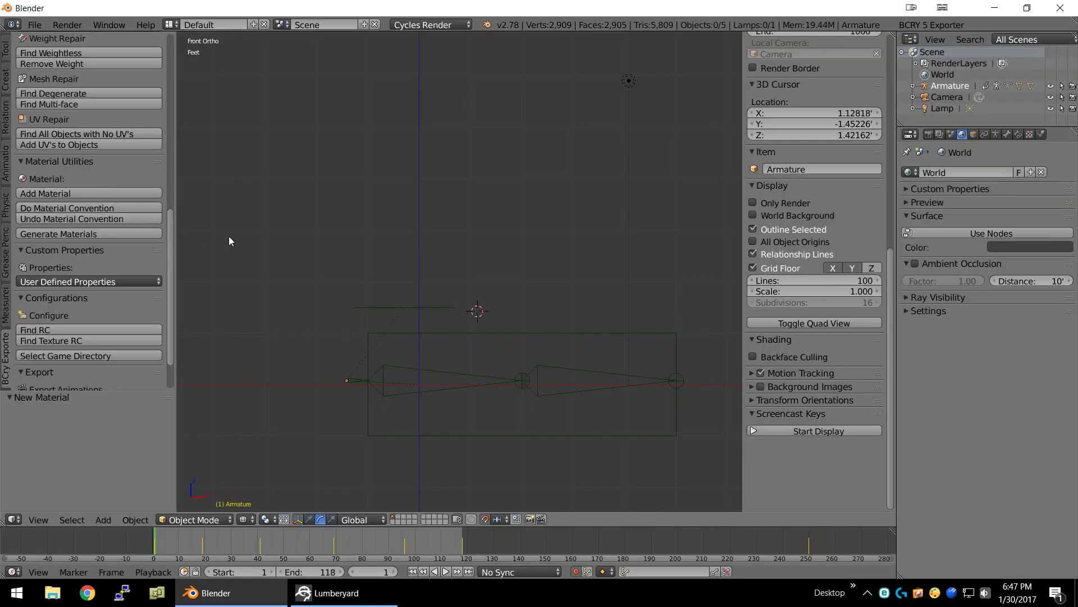
Step: Export the animations to the tests folder with an empty file name
scroll(455, 402, "up", 1, "ctrl")
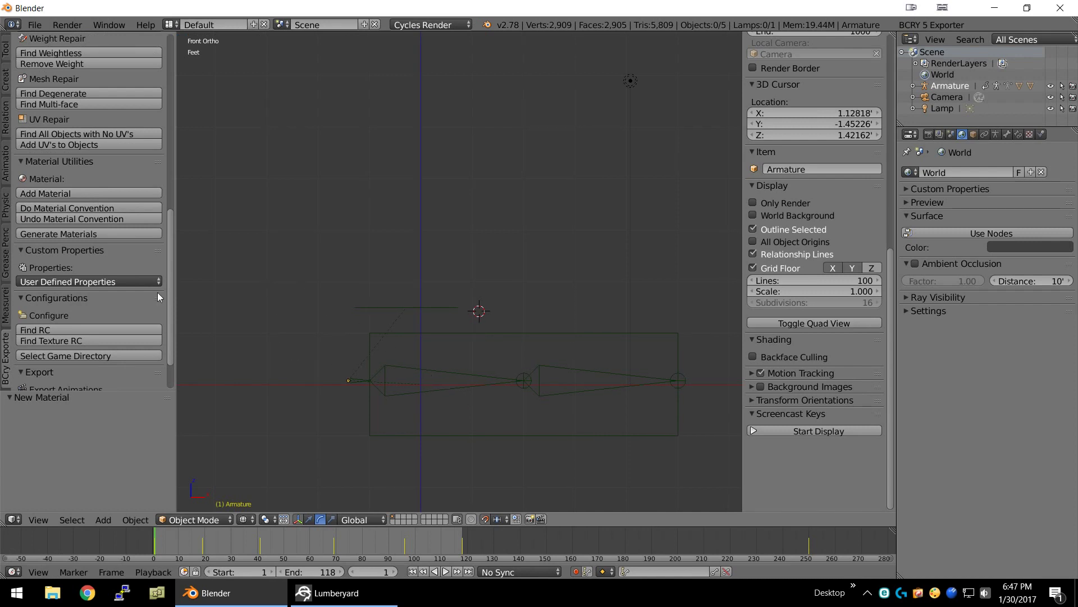
scroll(159, 297, "down", 2)
left_click(80, 354)
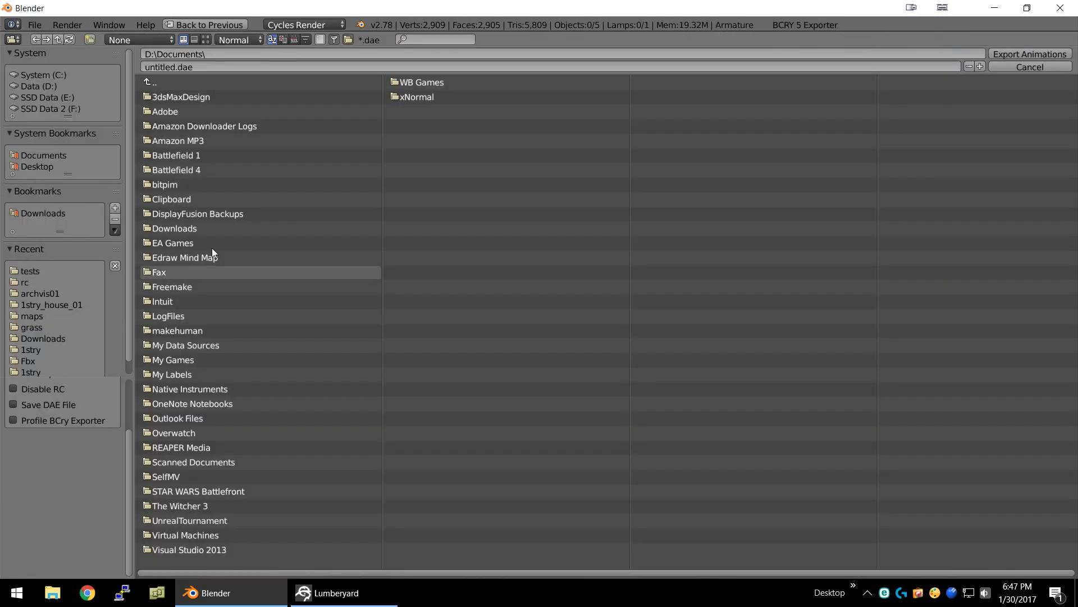
left_click(31, 271)
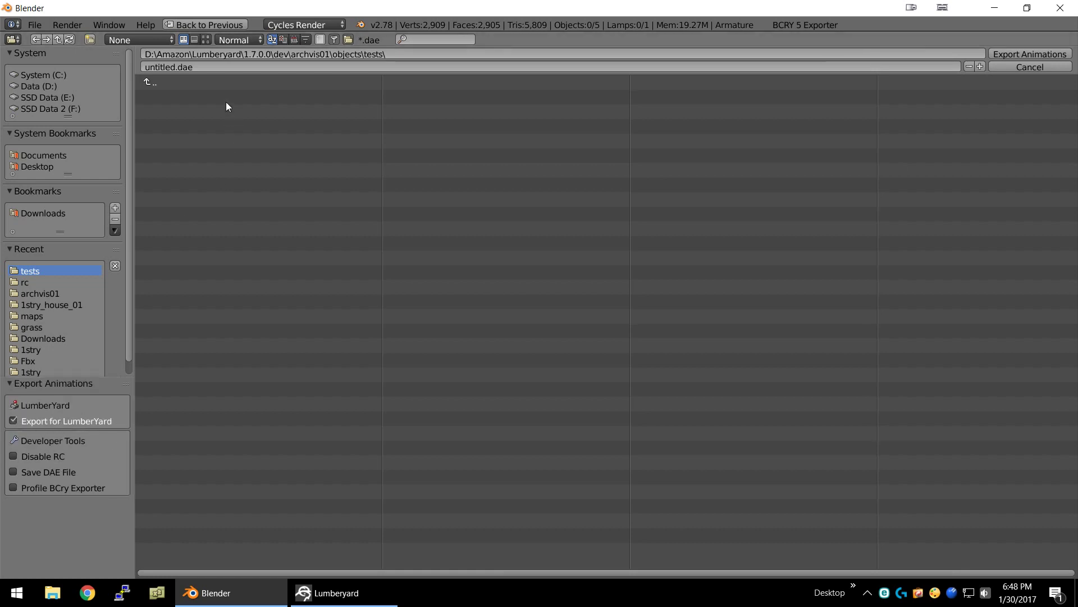
left_click(168, 66)
key("BackSpace")
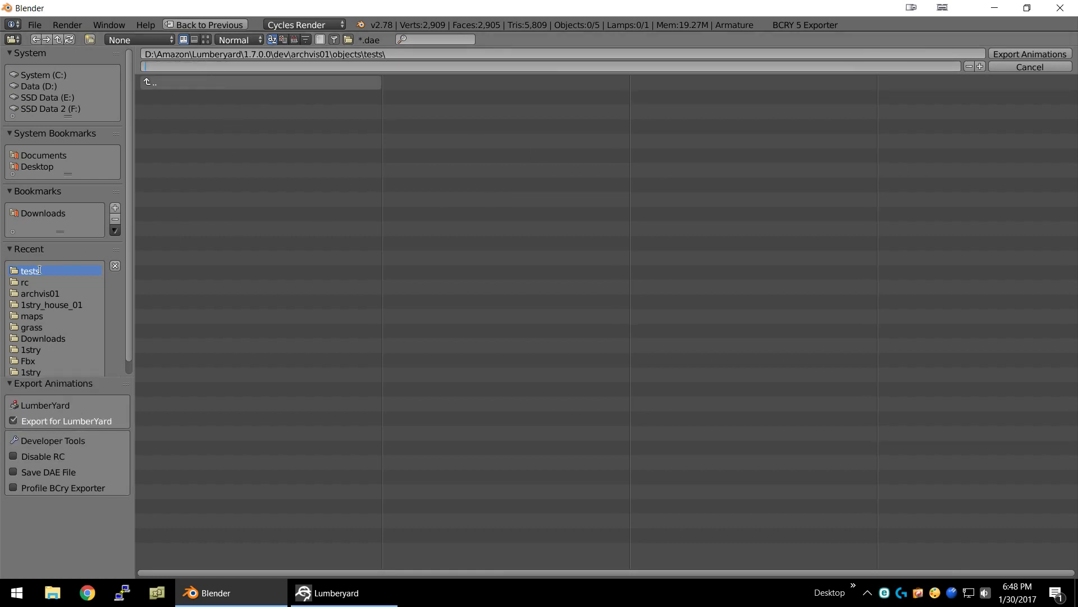
key("Return")
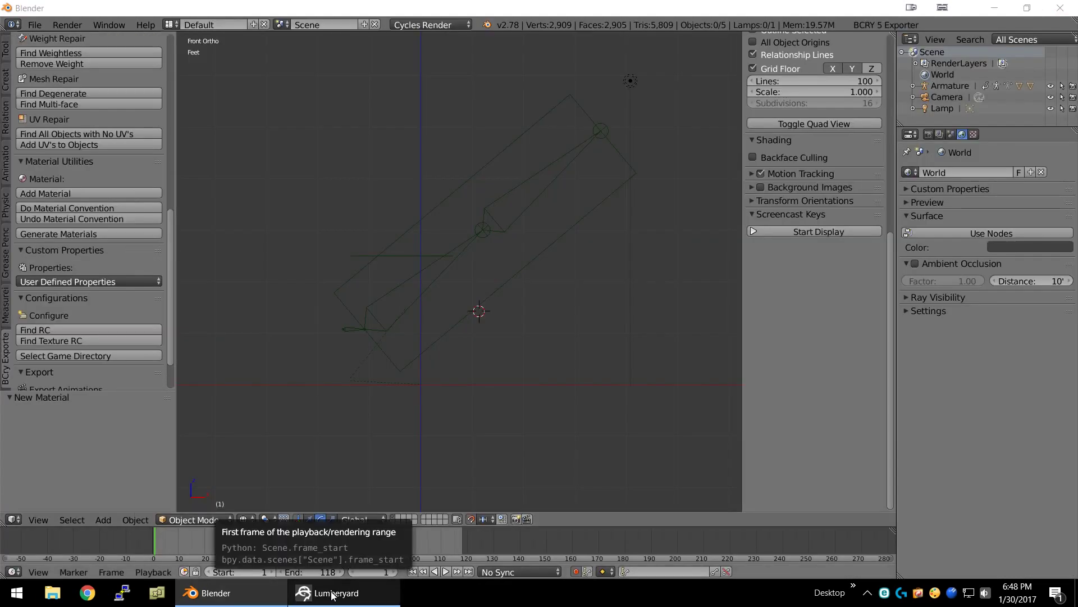
left_click(331, 591)
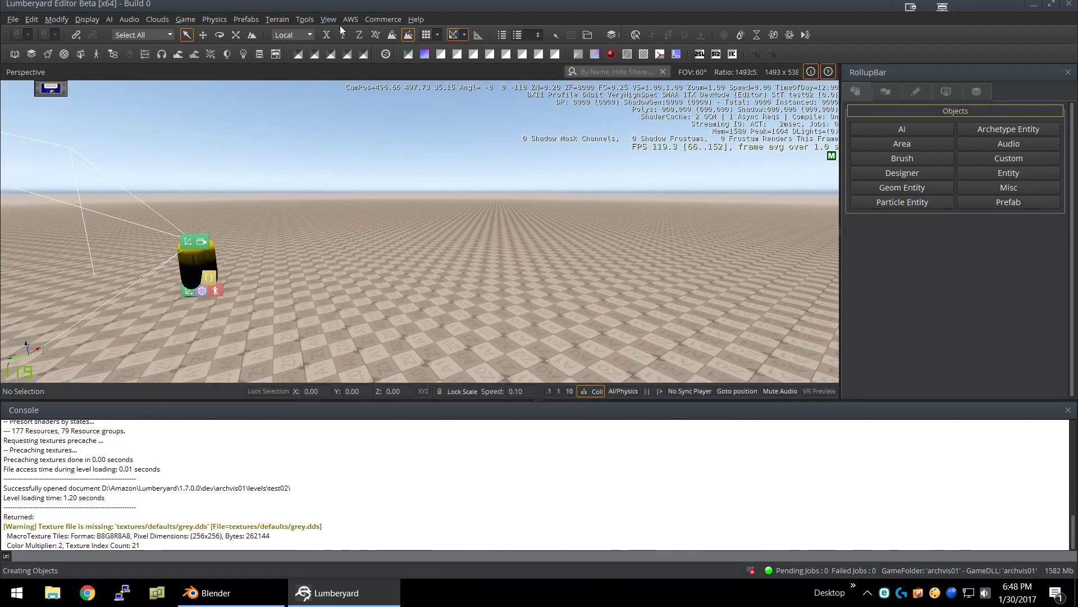
left_click(331, 21)
mouse_move(357, 35)
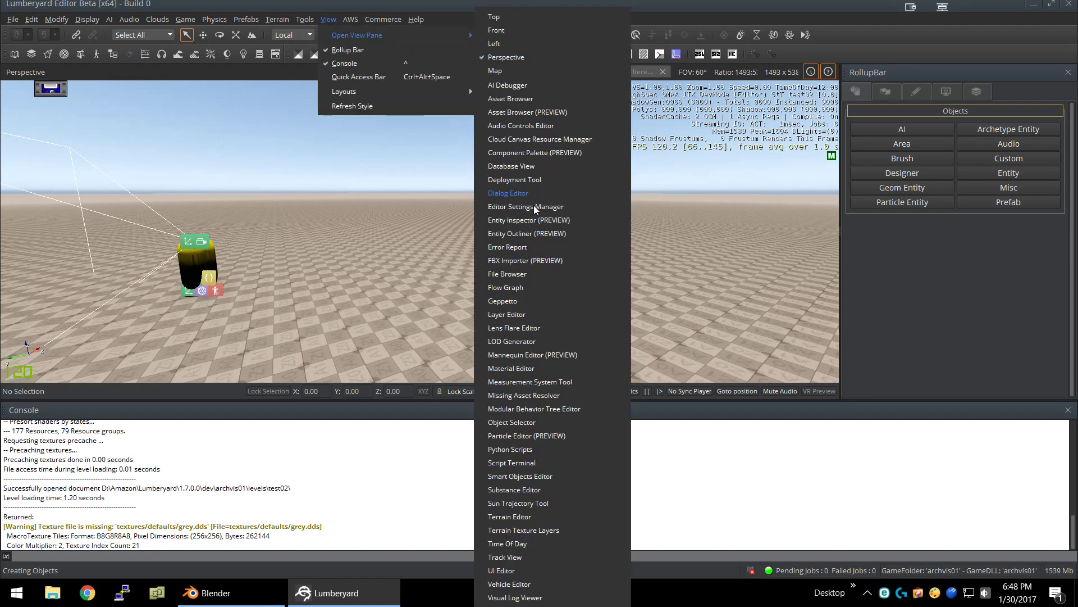
Step: Open Geppetto and save a new character test01.cdf in objects\tests
left_click(525, 302)
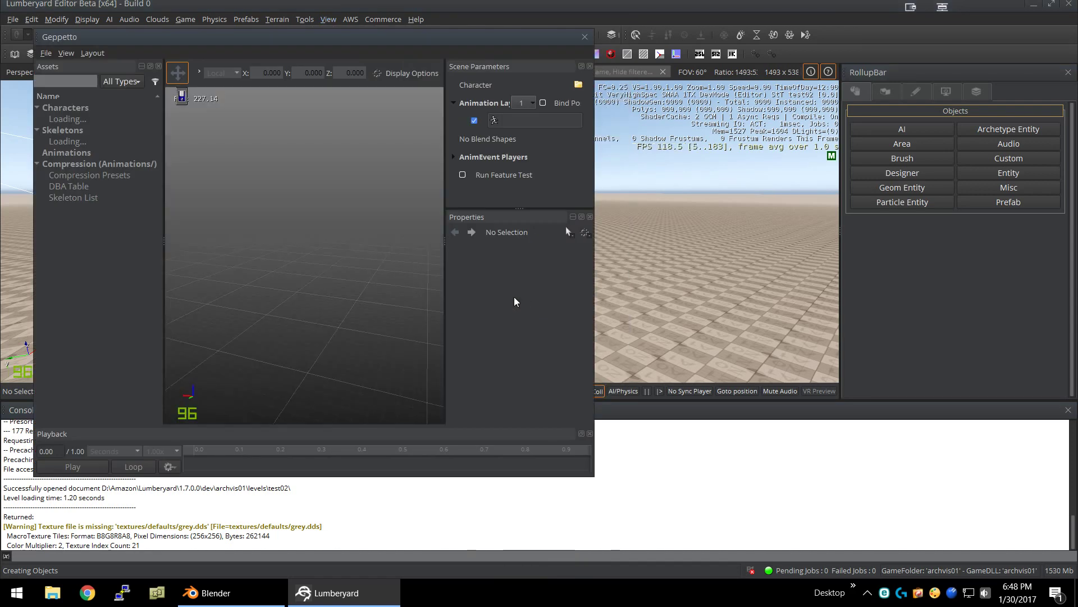
left_click(46, 53)
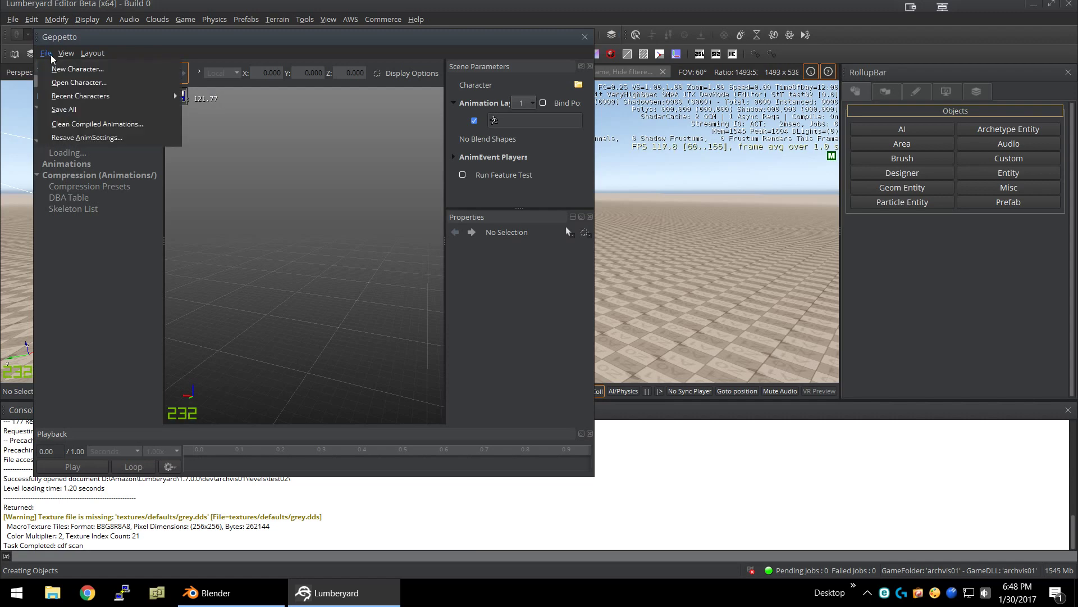
left_click(85, 68)
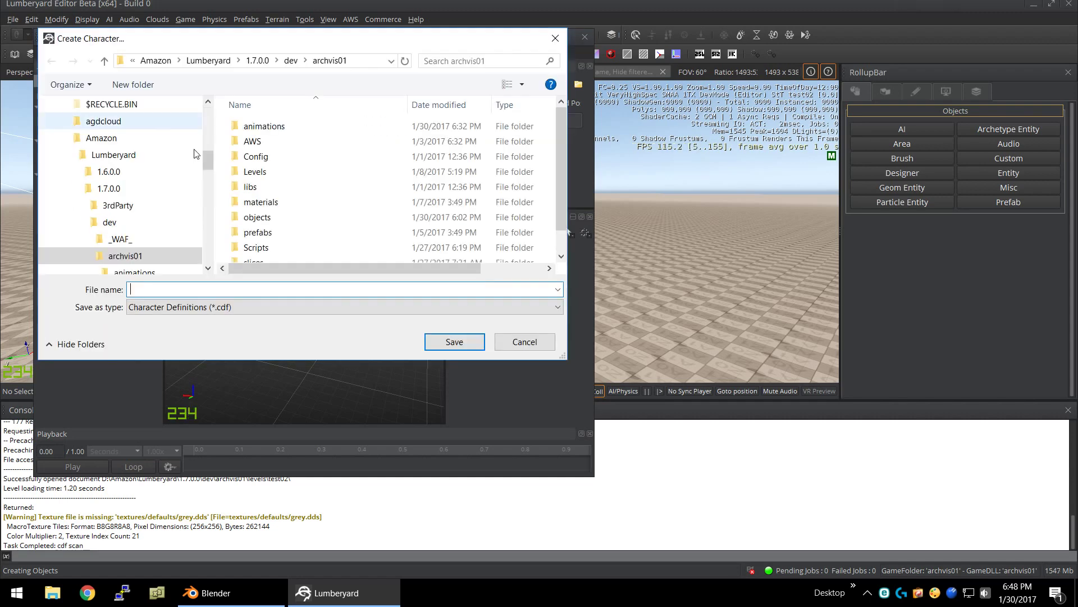
double_click(261, 218)
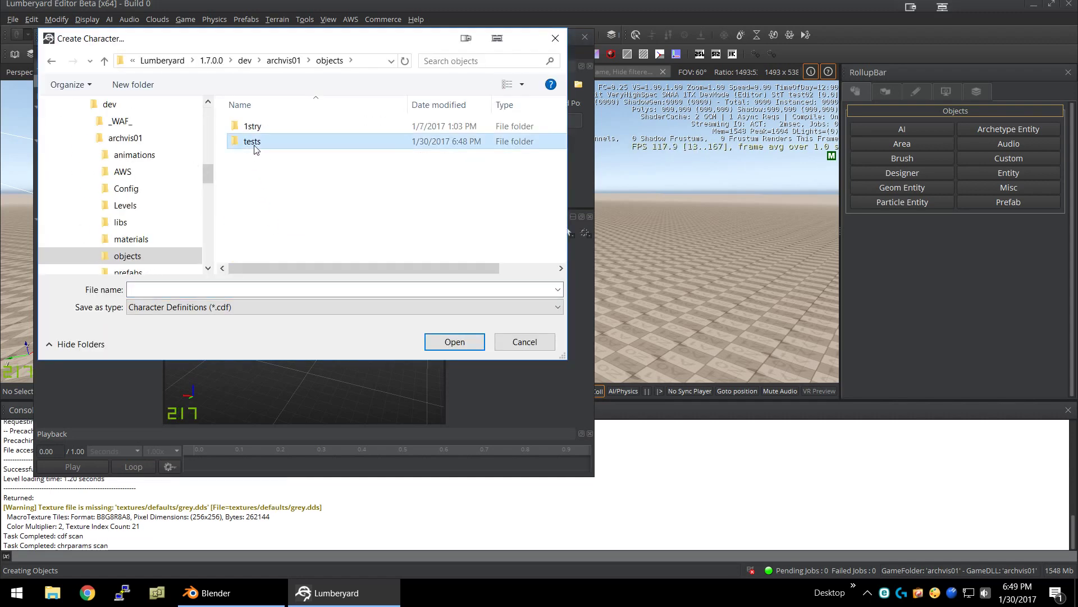
double_click(255, 143)
left_click(256, 289)
type("0")
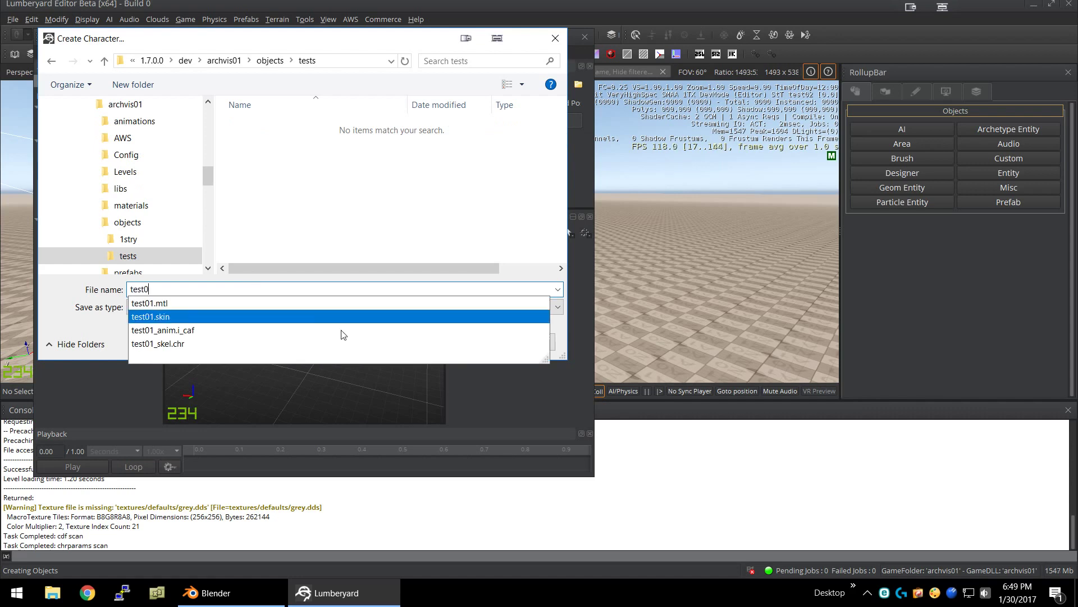
type("1")
left_click(455, 343)
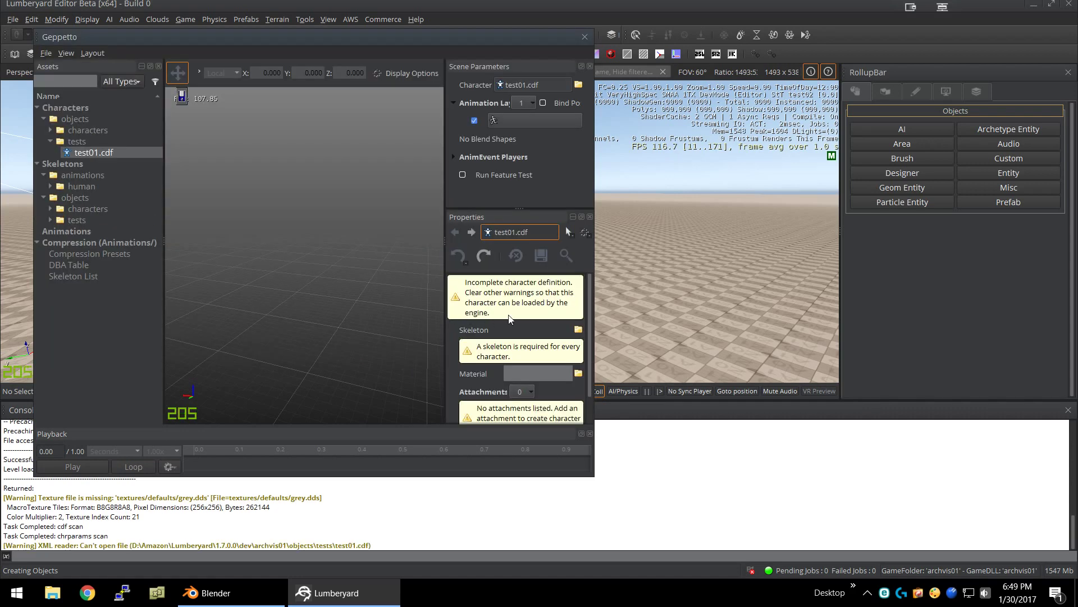
Step: Assign test01_skel.chr as the character's skeleton and add a new attachment
left_click(578, 330)
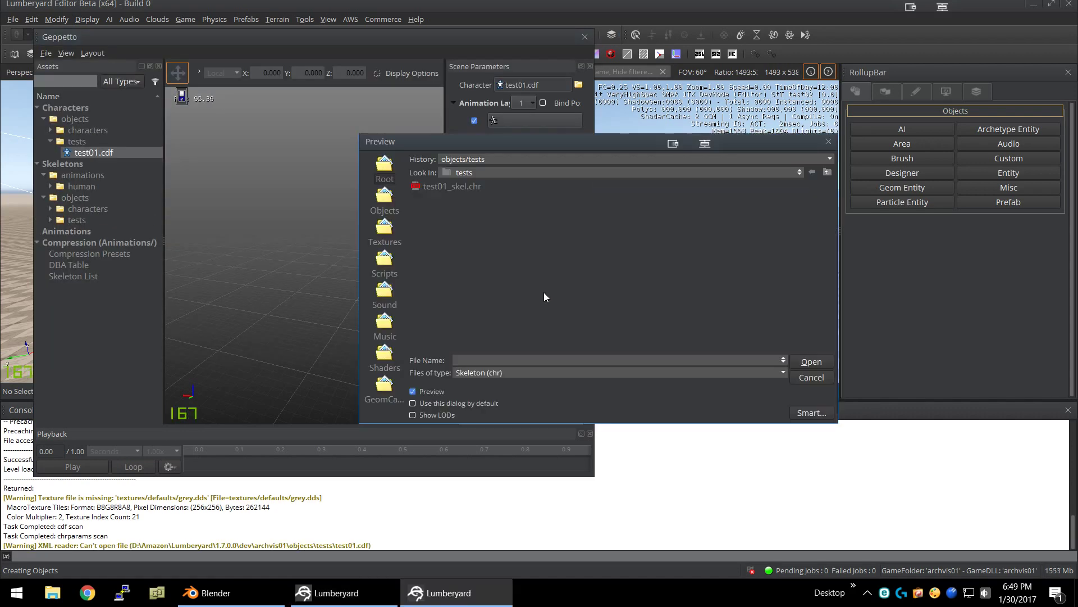
double_click(475, 190)
left_click(531, 323)
left_click(529, 350)
type("b")
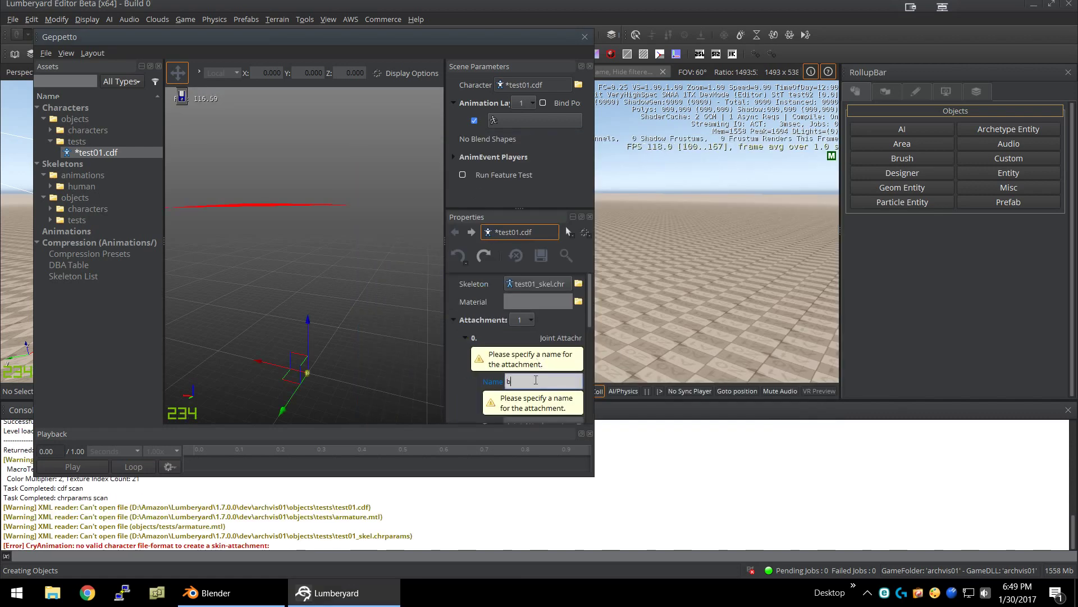
scroll(536, 381, "down", 4)
Step: Make the attachment a Skin Attachment using objects/tests/test01.skin as its geometry
left_click(579, 359)
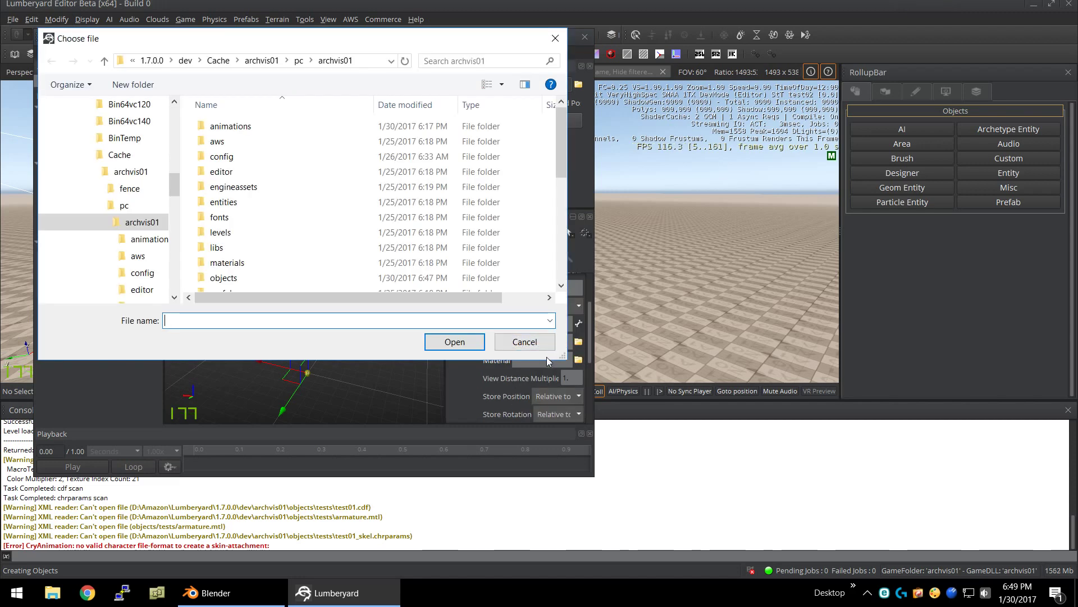
left_click(525, 343)
left_click(534, 312)
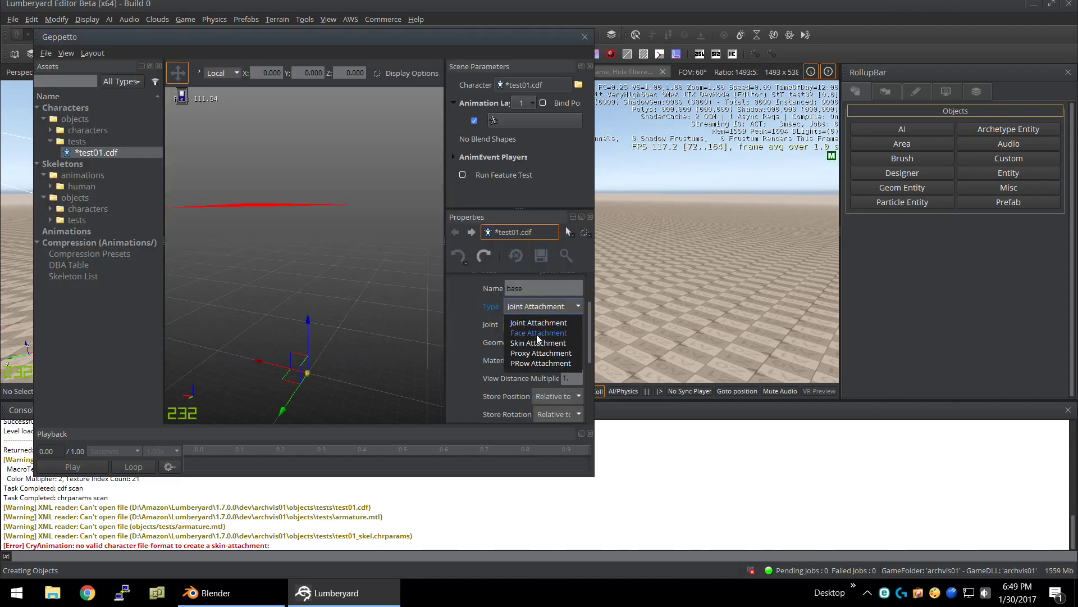
left_click(547, 340)
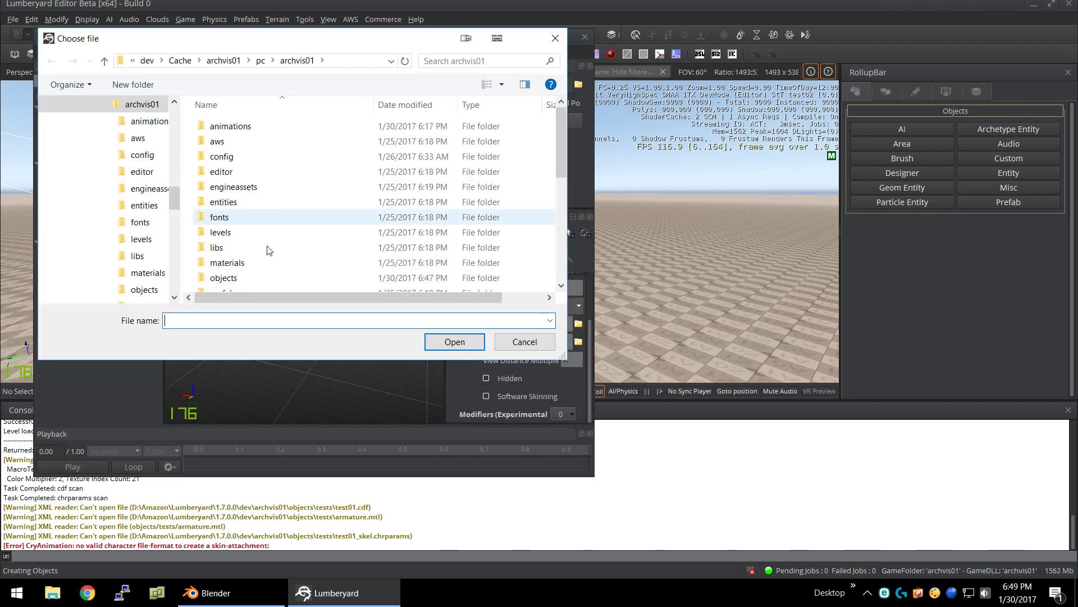
double_click(244, 278)
left_click(230, 219)
double_click(230, 219)
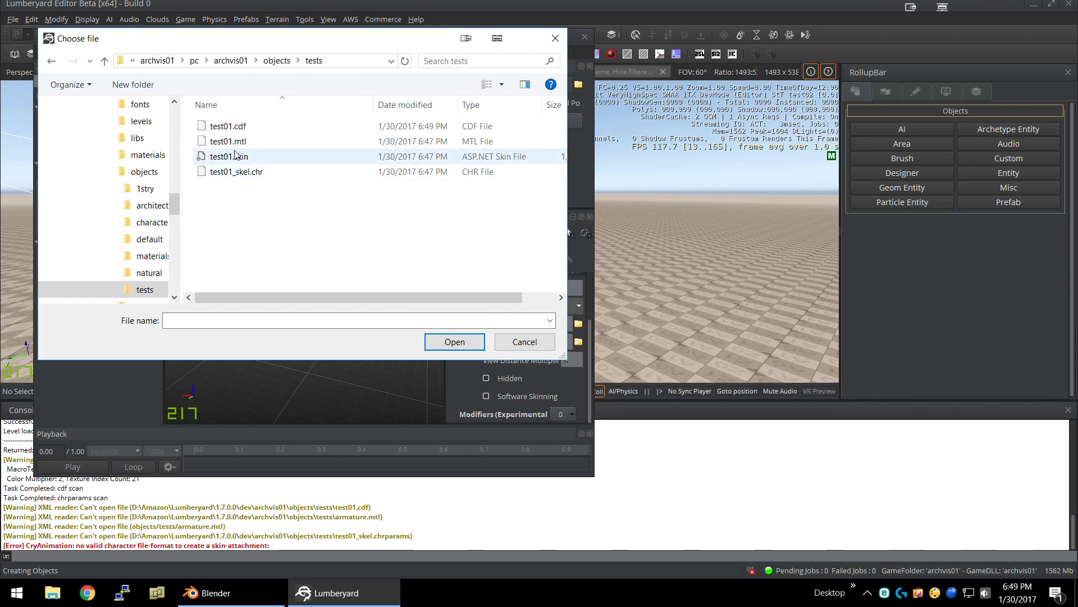
double_click(264, 141)
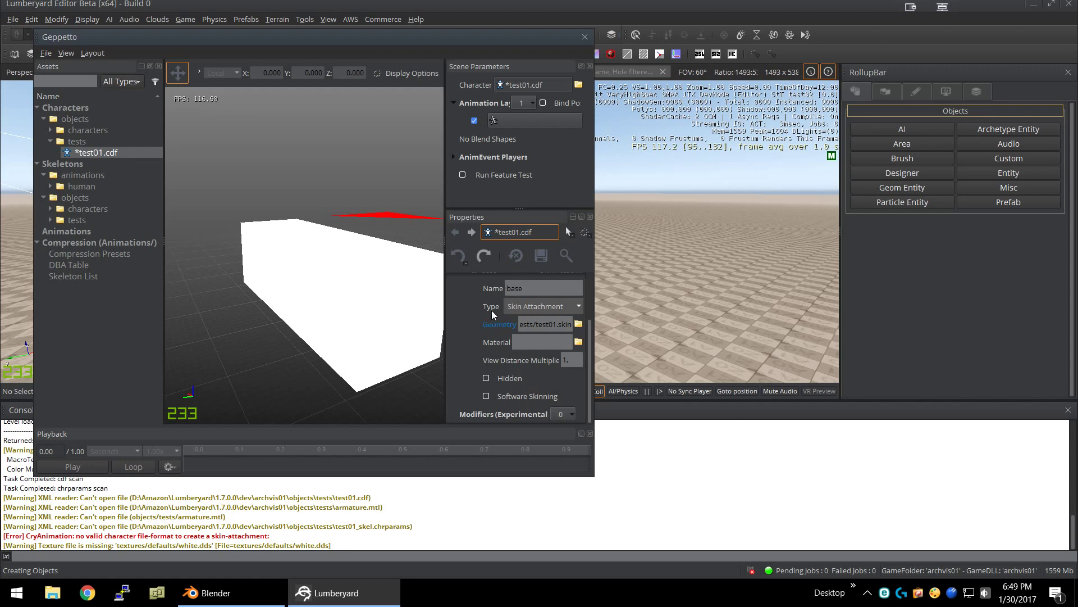
Step: Add an animation set filter for objects/tests to test01_skel.chrparams
left_click(50, 220)
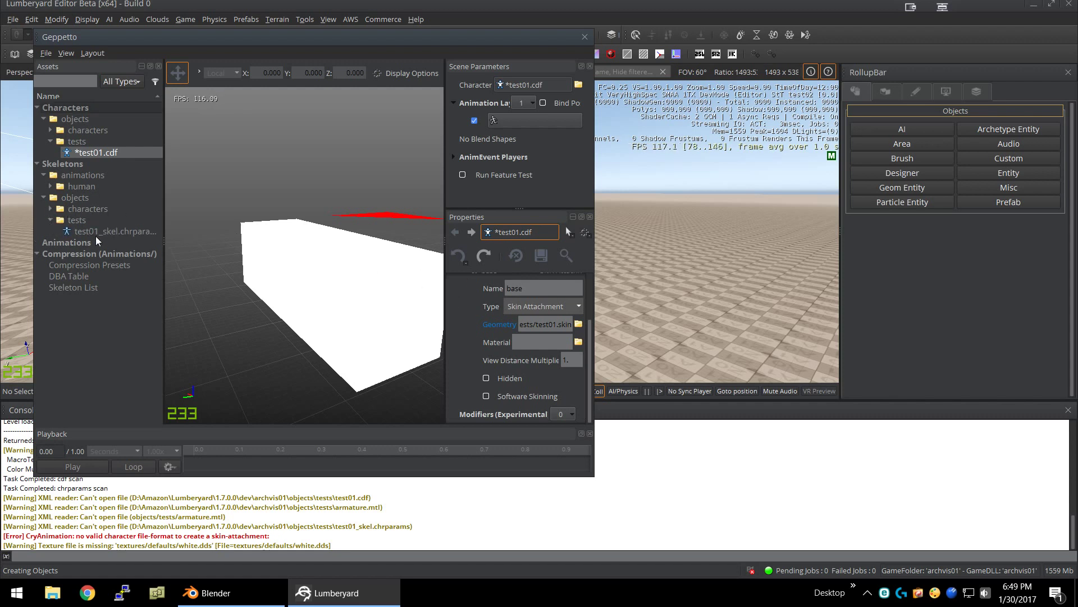
scroll(531, 305, "up", 2)
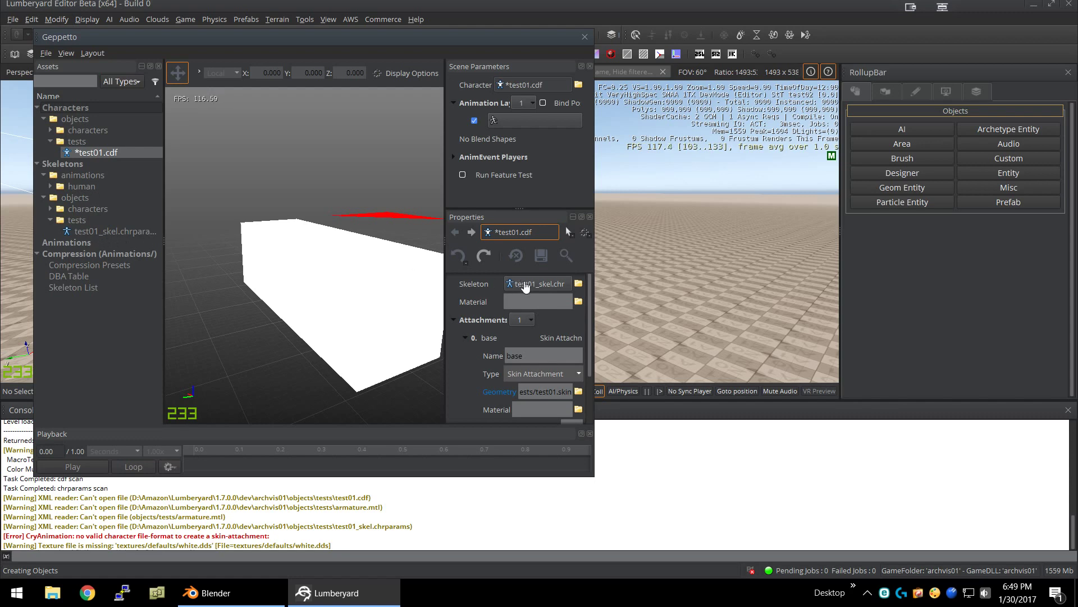
left_click(531, 285)
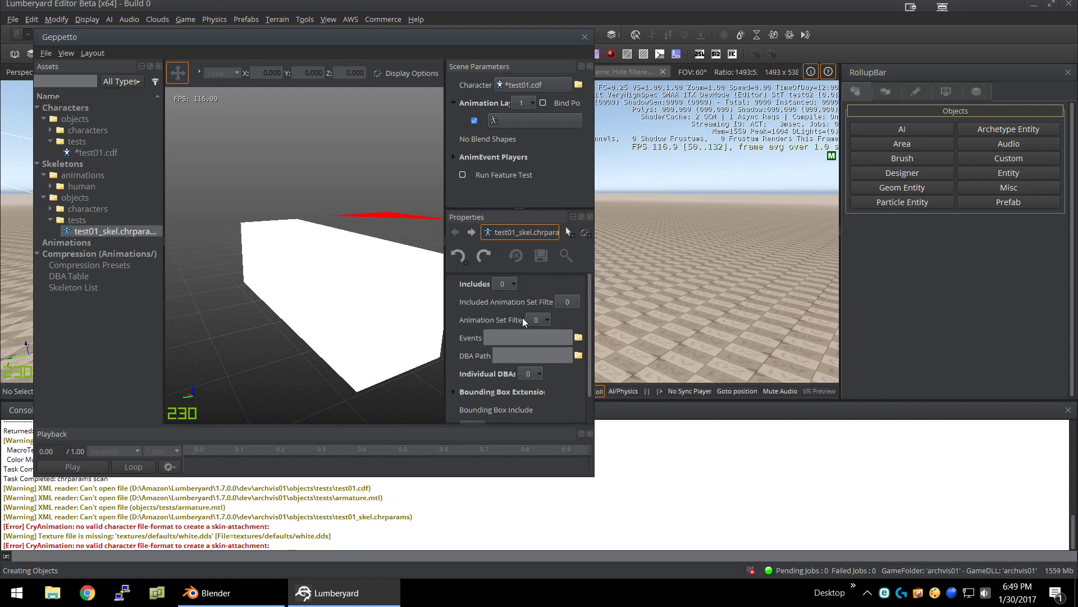
left_click(546, 320)
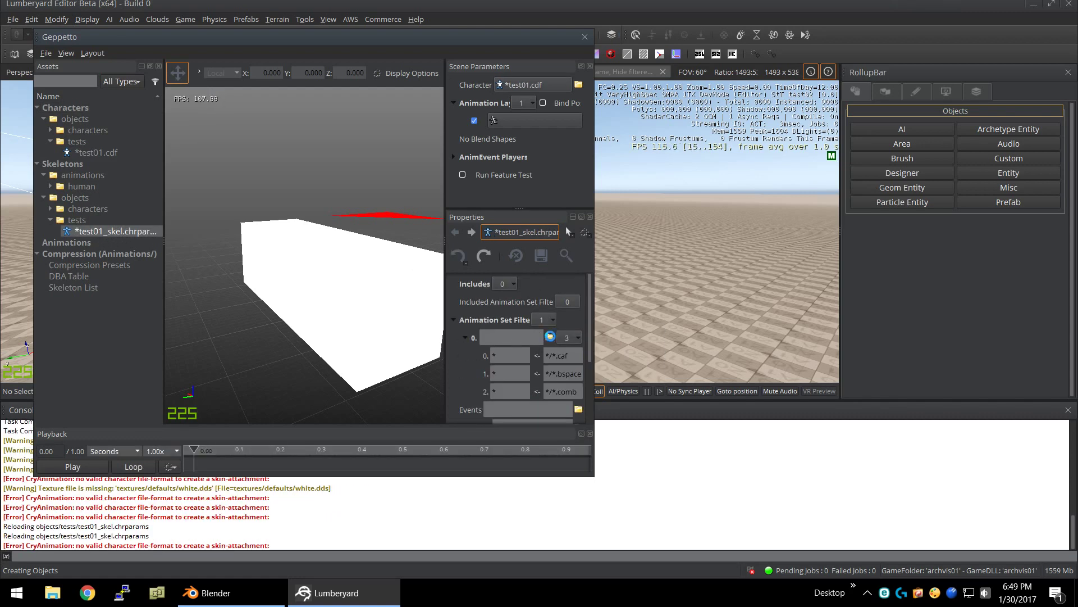
left_click(550, 336)
double_click(251, 219)
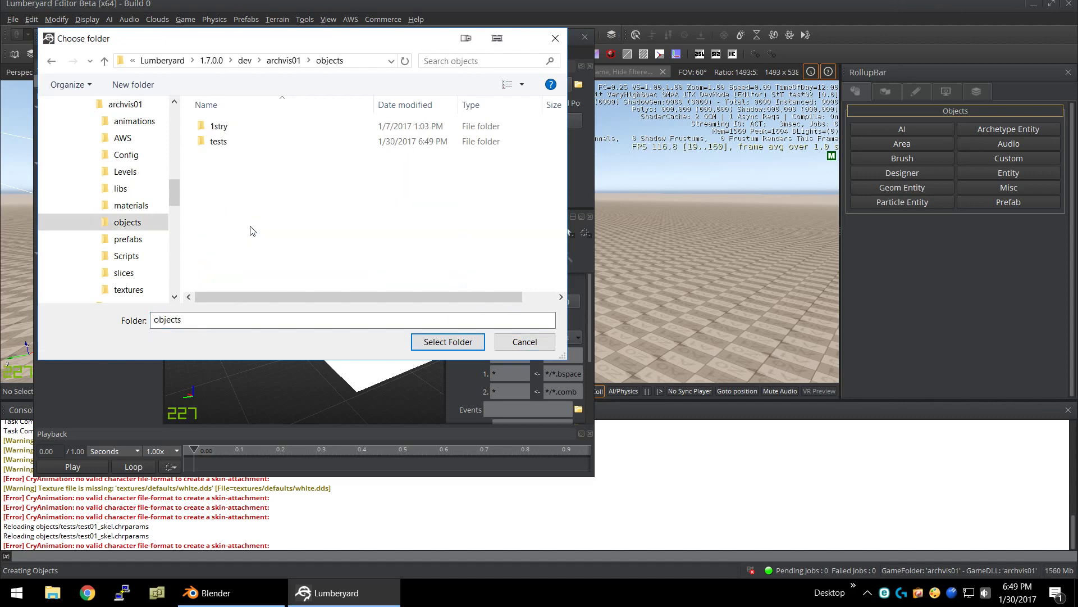
double_click(220, 141)
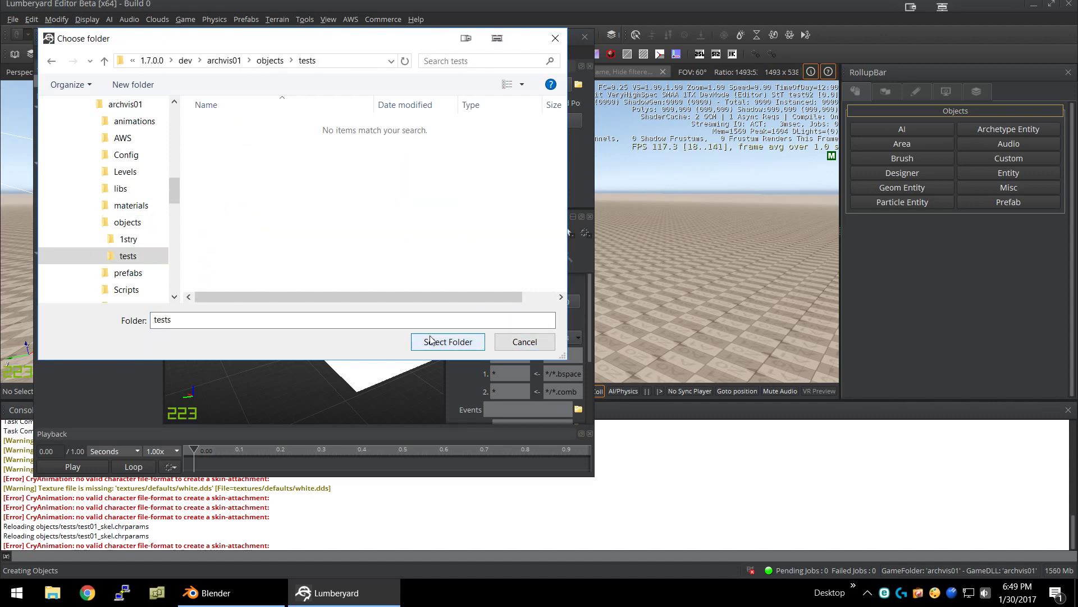
left_click(447, 342)
Step: In the Skeleton List, add an alias pointing to objects/tests/test01_skel.chr
left_click(89, 301)
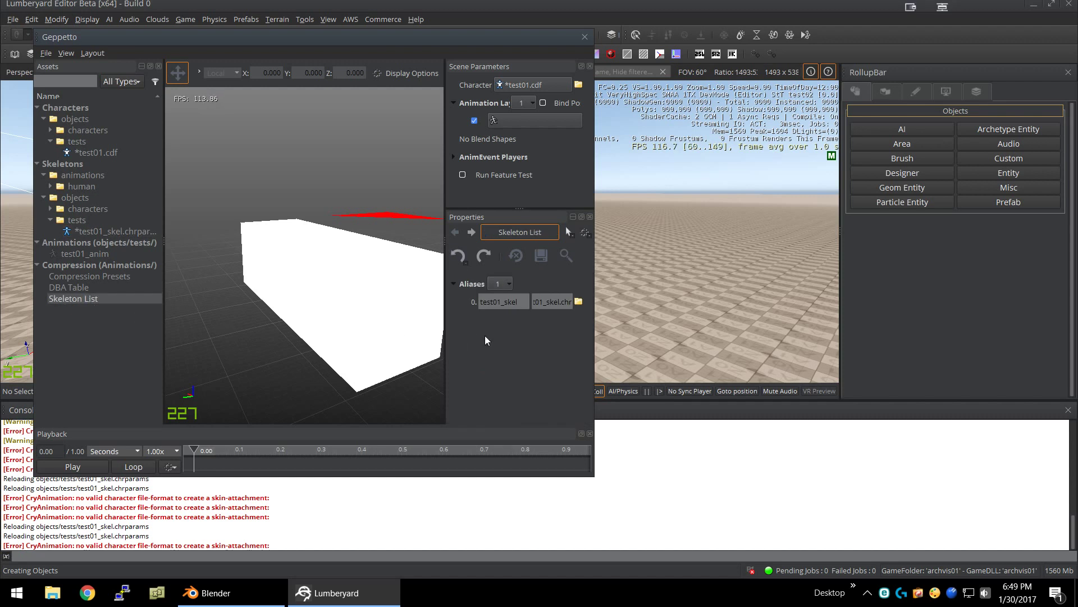
right_click(510, 285)
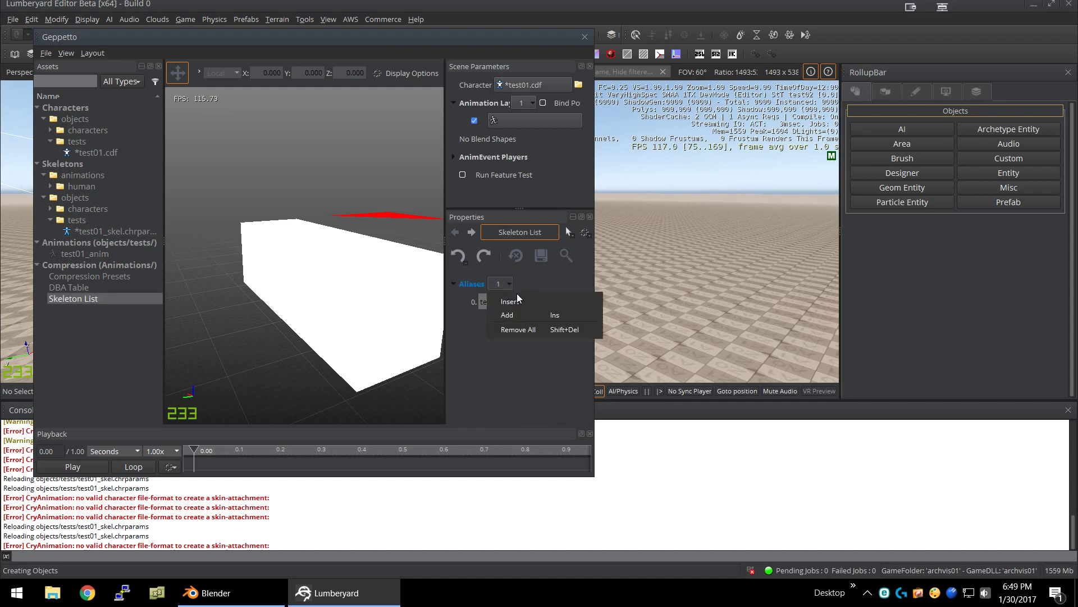
left_click(504, 301)
right_click(499, 284)
left_click(507, 315)
left_click(578, 319)
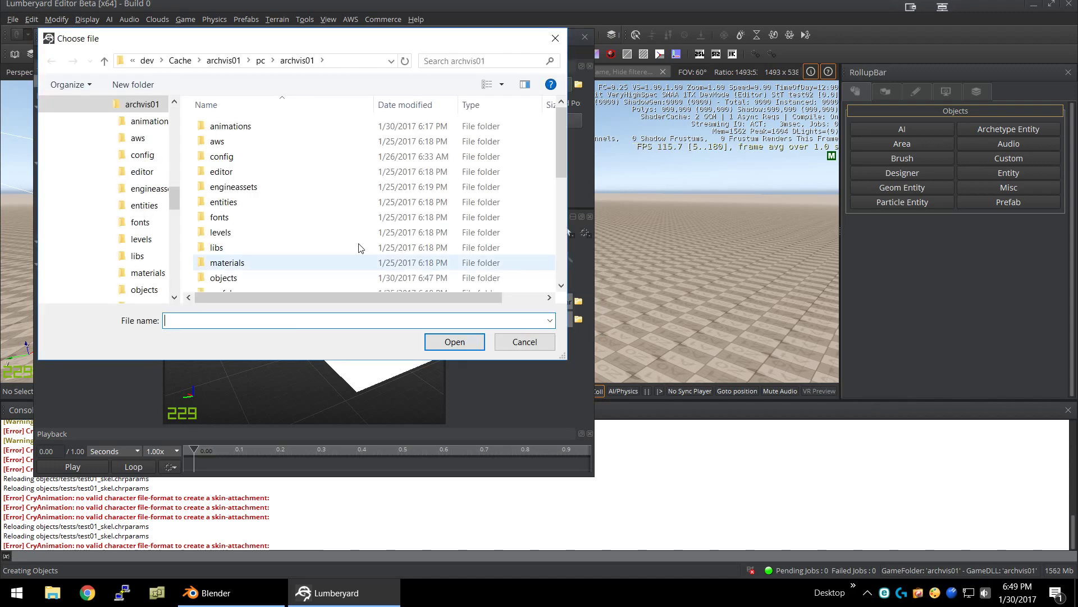
double_click(228, 277)
double_click(230, 219)
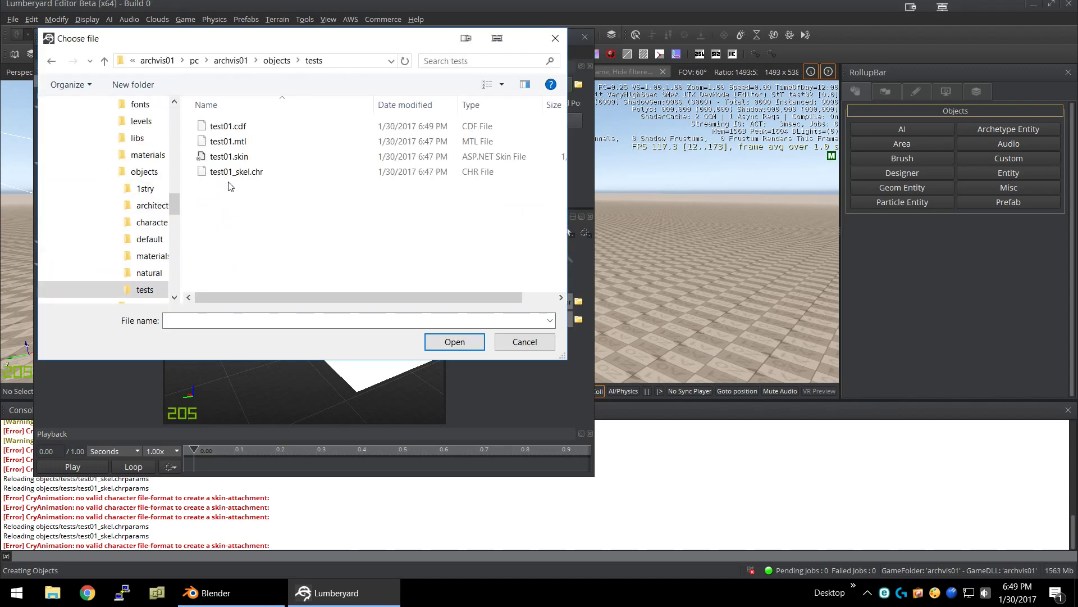
left_click(262, 172)
left_click(455, 341)
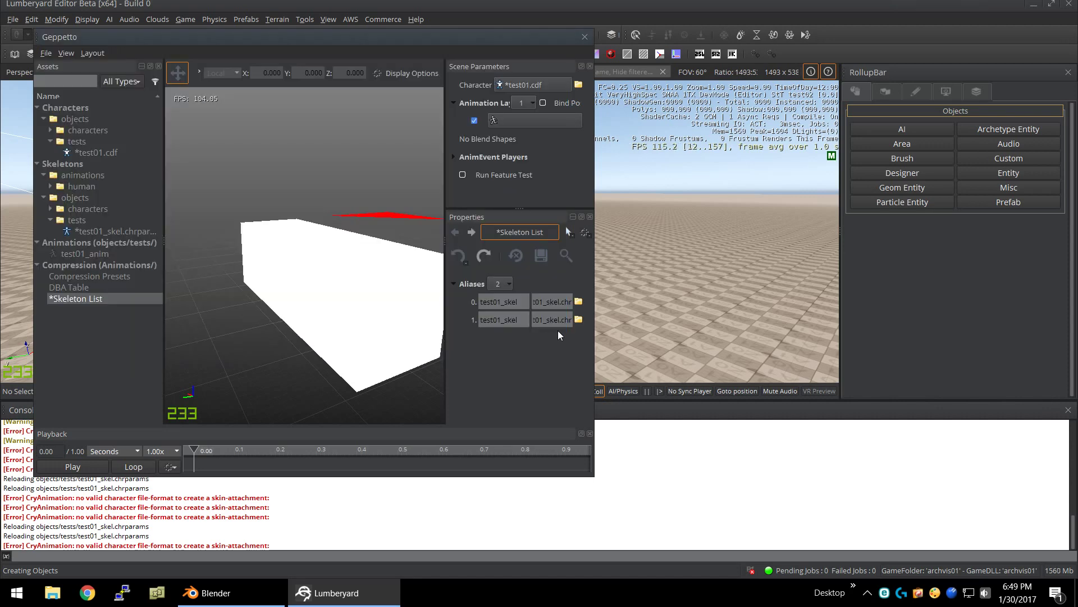
Step: Clear and remove the duplicate alias row, leaving only test01_skel
right_click(571, 304)
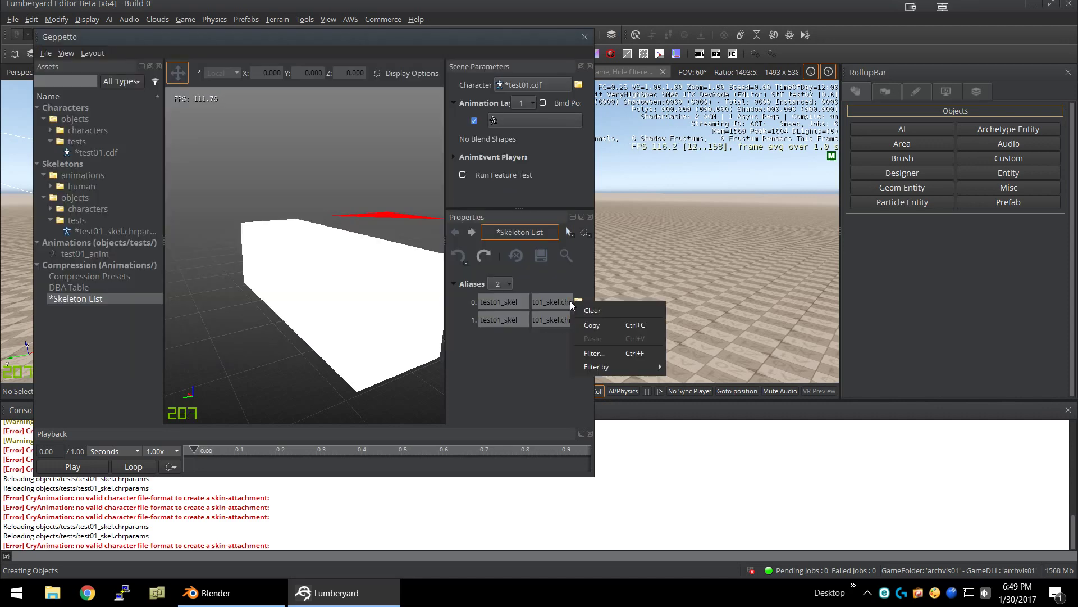
left_click(602, 314)
right_click(523, 303)
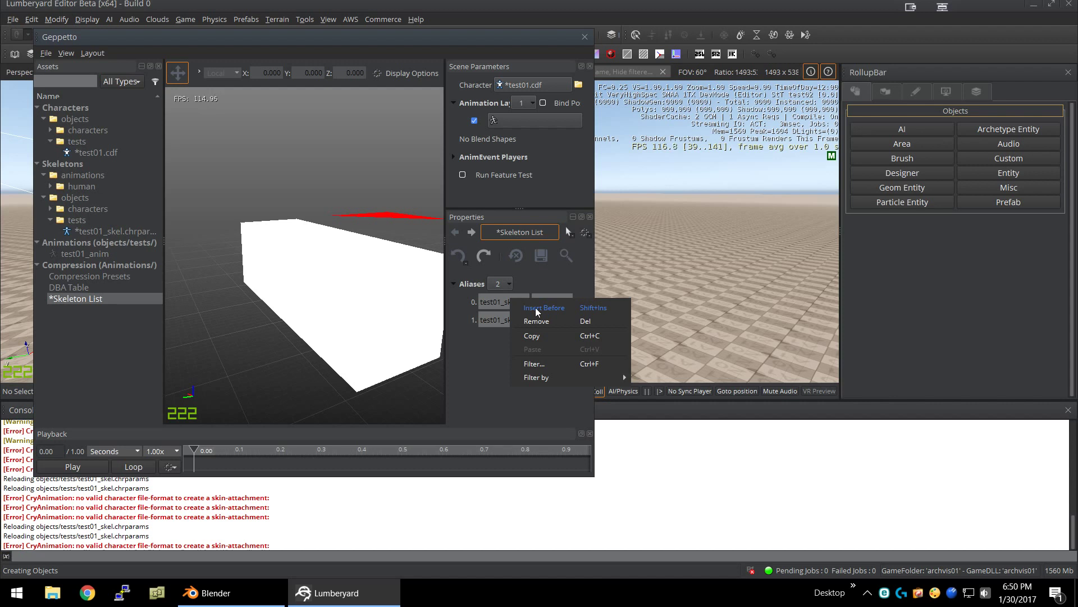
left_click(522, 320)
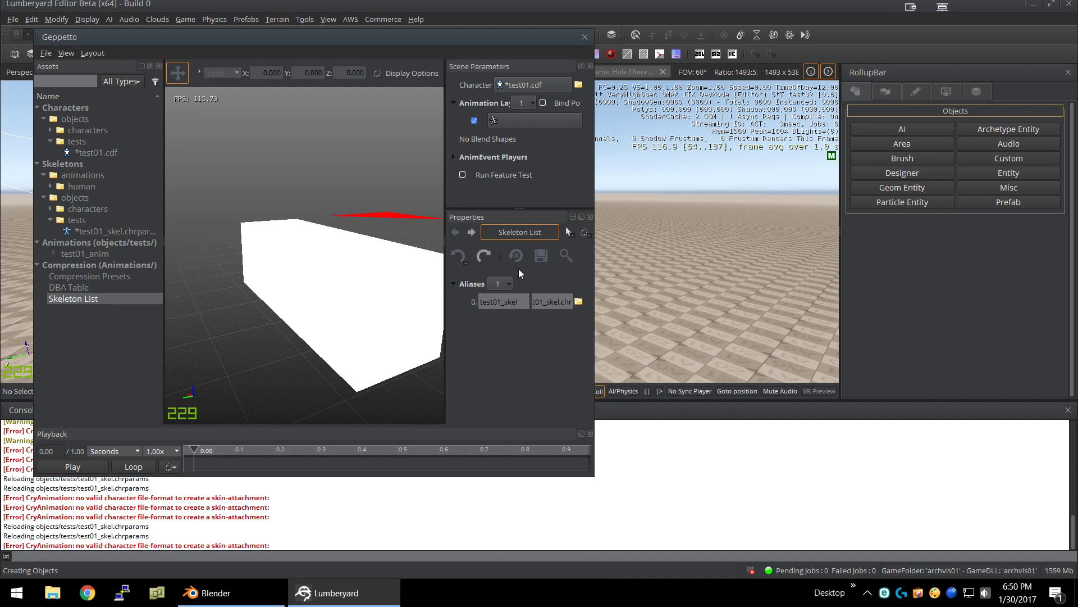
Step: Import test01_anim, then save test01_skel.chrparams and test01.cdf
left_click(92, 256)
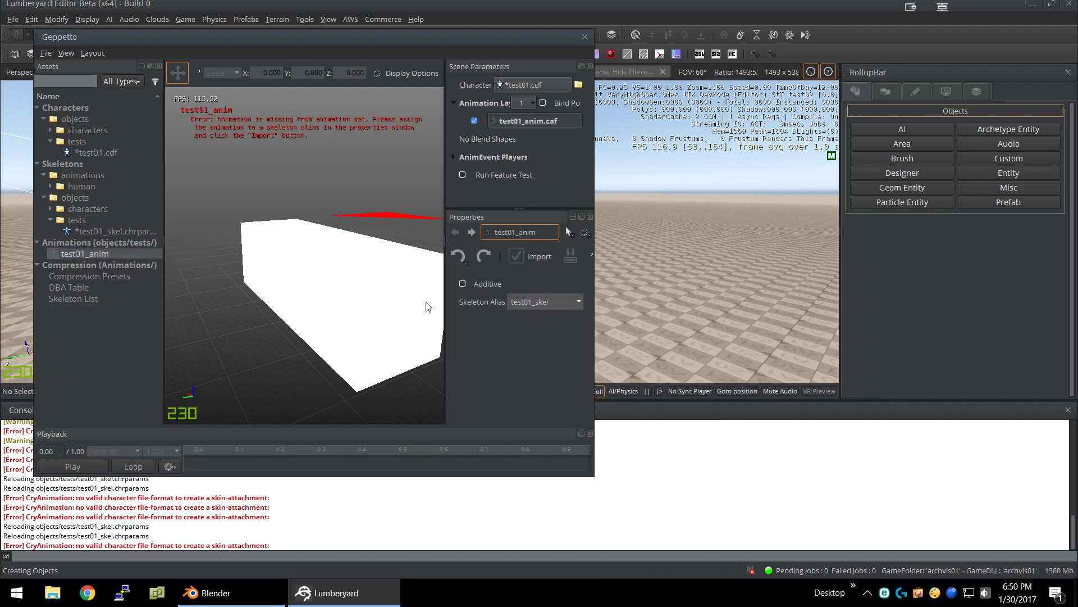
left_click(518, 254)
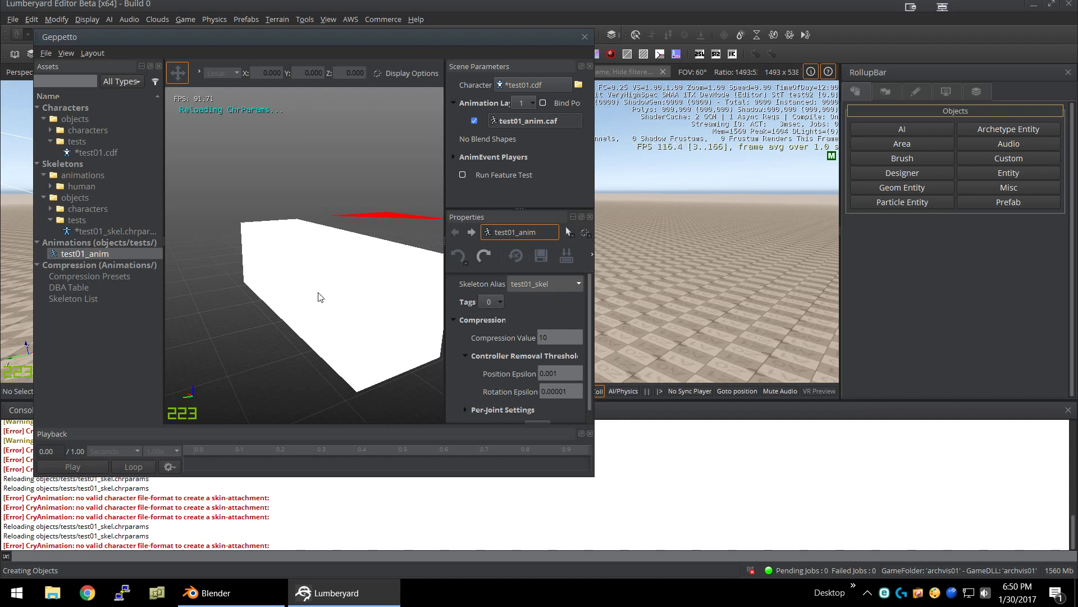
left_click(119, 232)
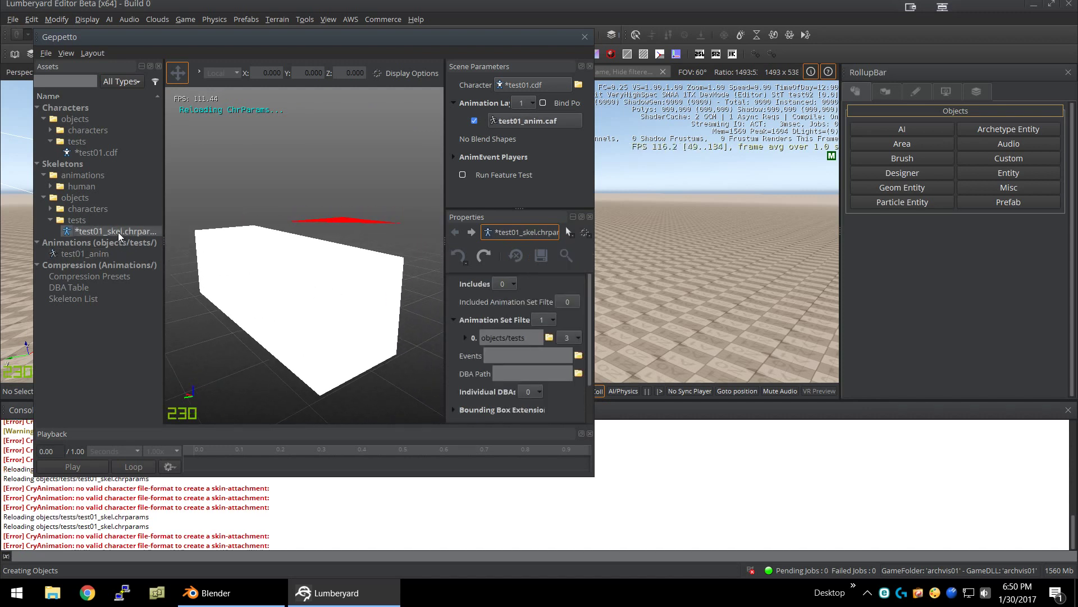
left_click(541, 255)
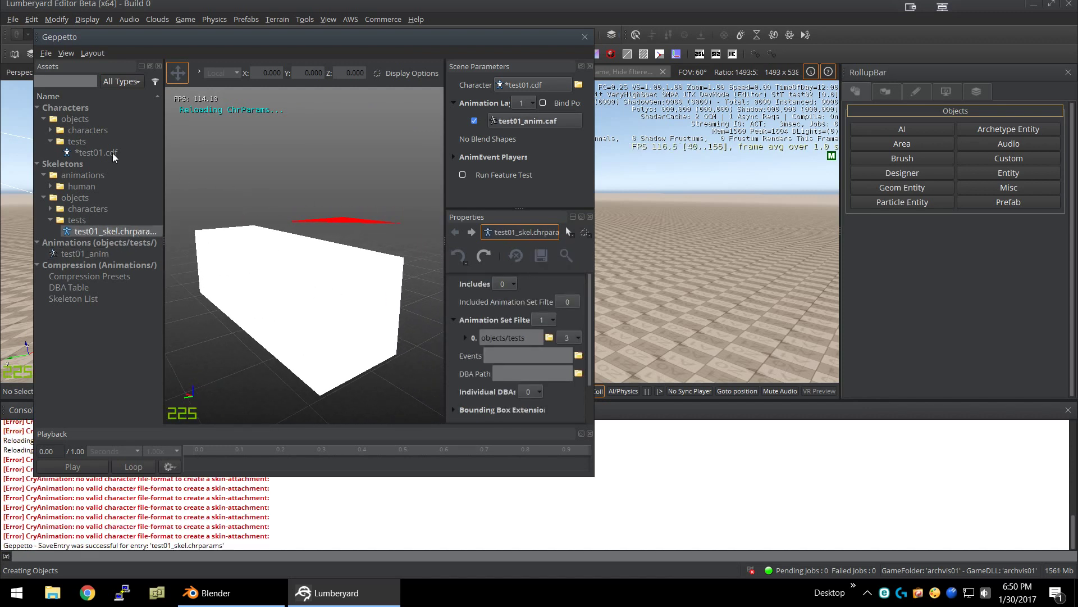
left_click(112, 153)
left_click(541, 255)
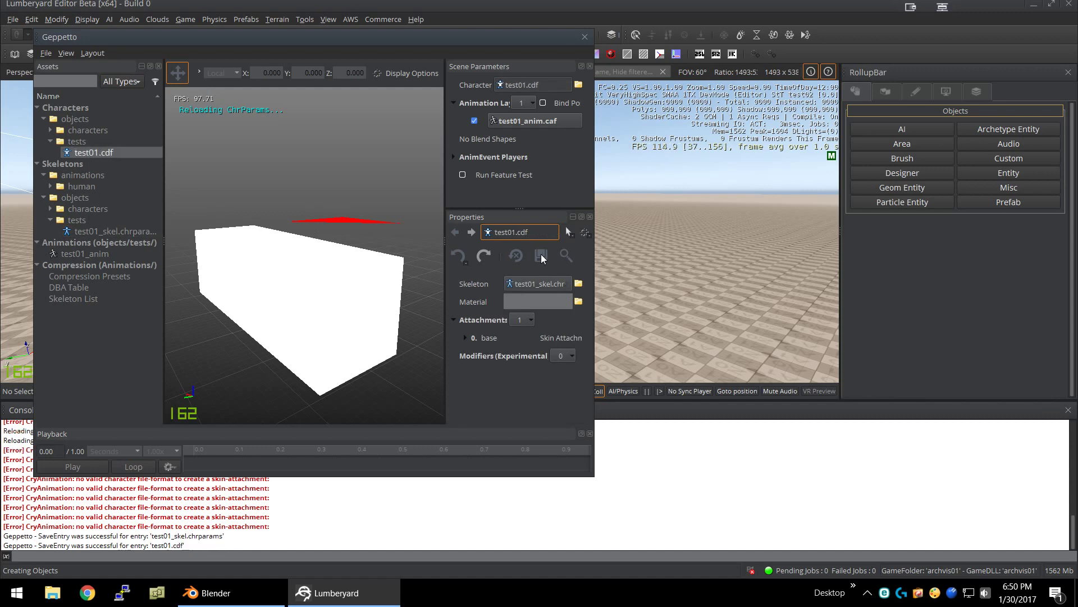
left_click(90, 256)
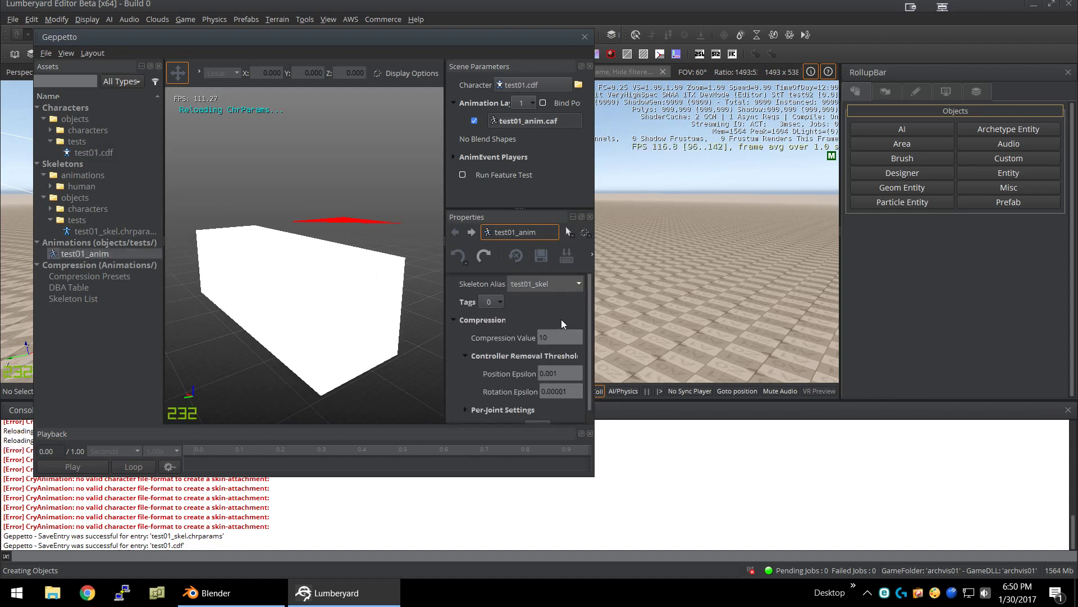
scroll(563, 318, "down", 1)
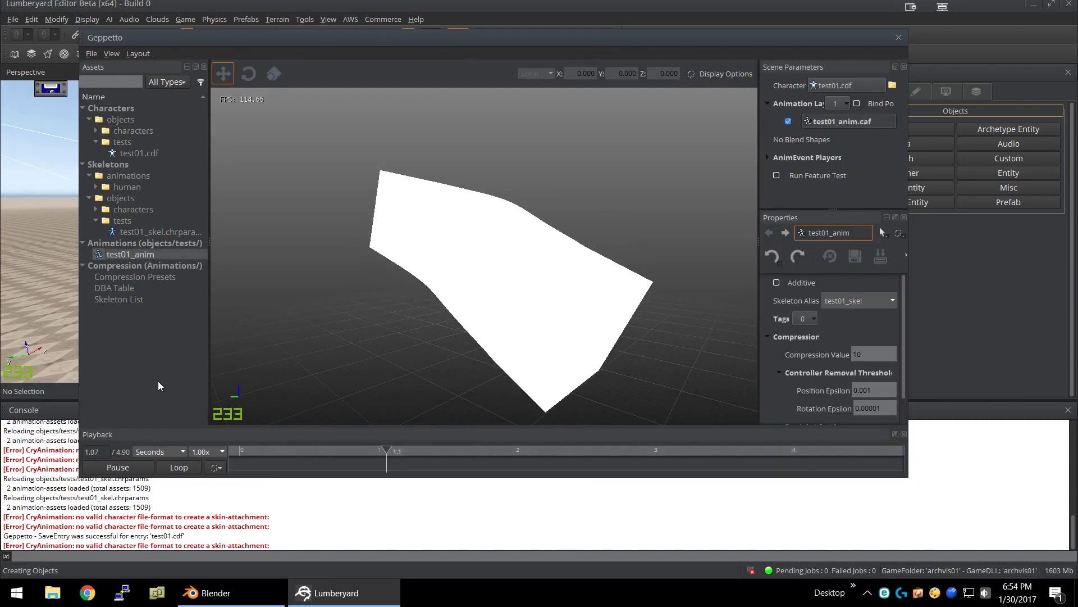
Step: Pause test01_anim, orbit around the bending box, then resume playback
left_click(124, 470)
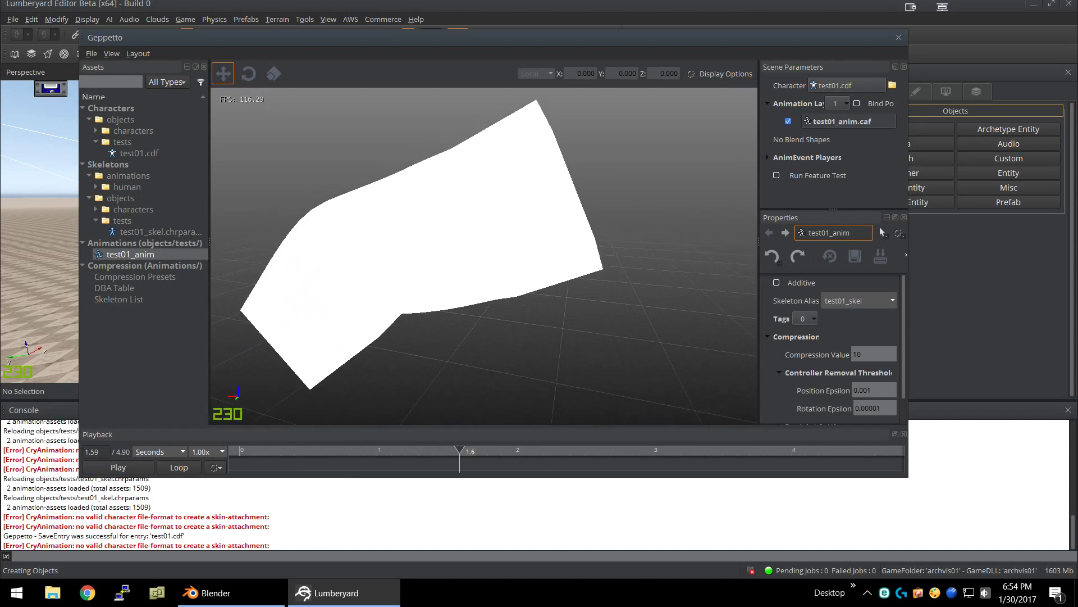
mouse_move(483, 253)
right_mouse_down()
mouse_move(539, 252)
mouse_move(197, 350)
right_mouse_up()
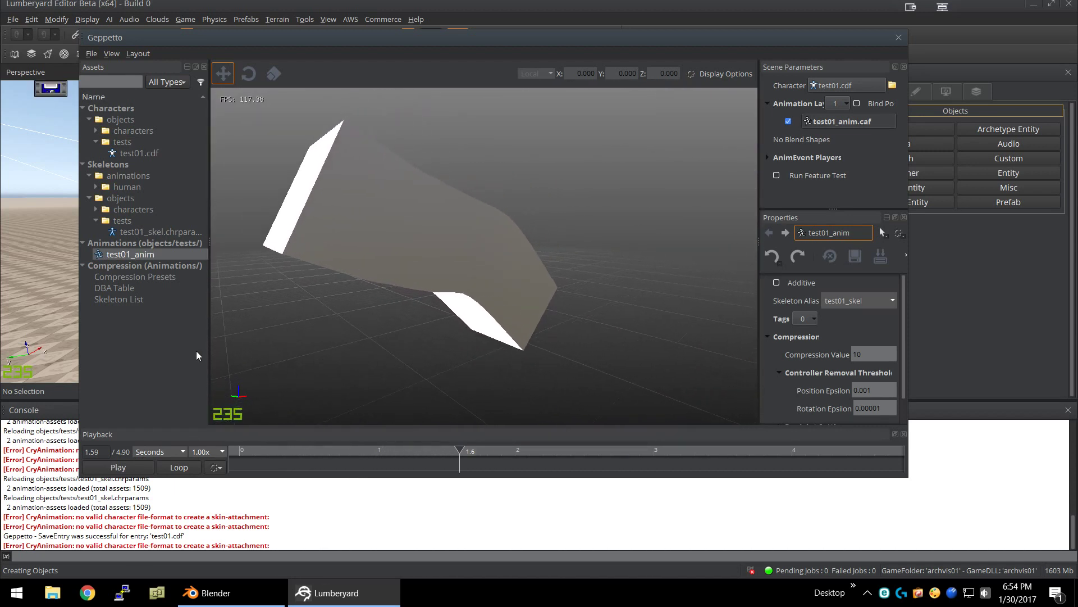
key("space")
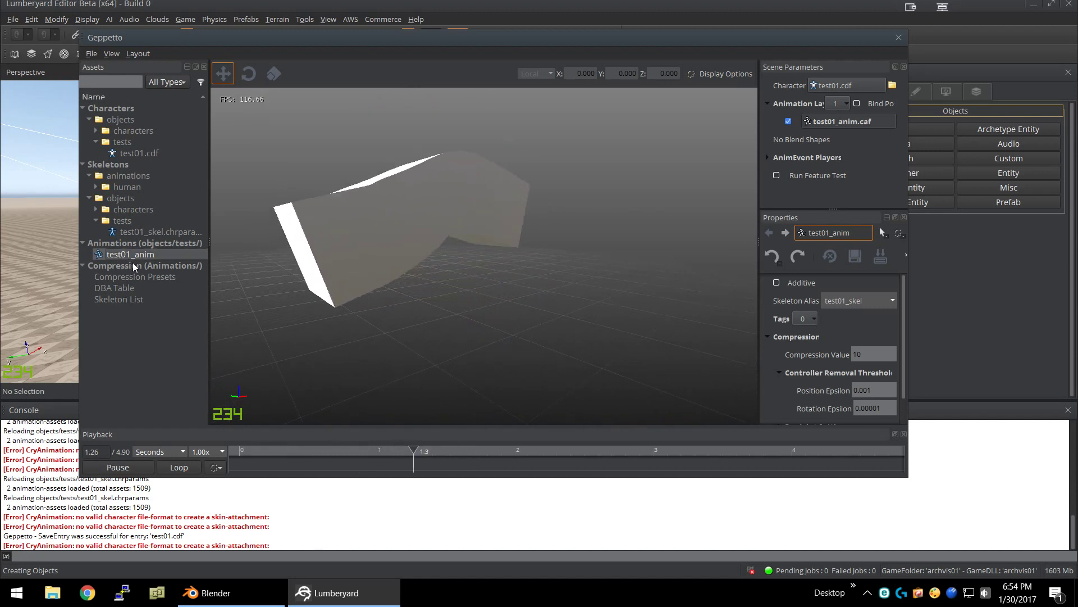